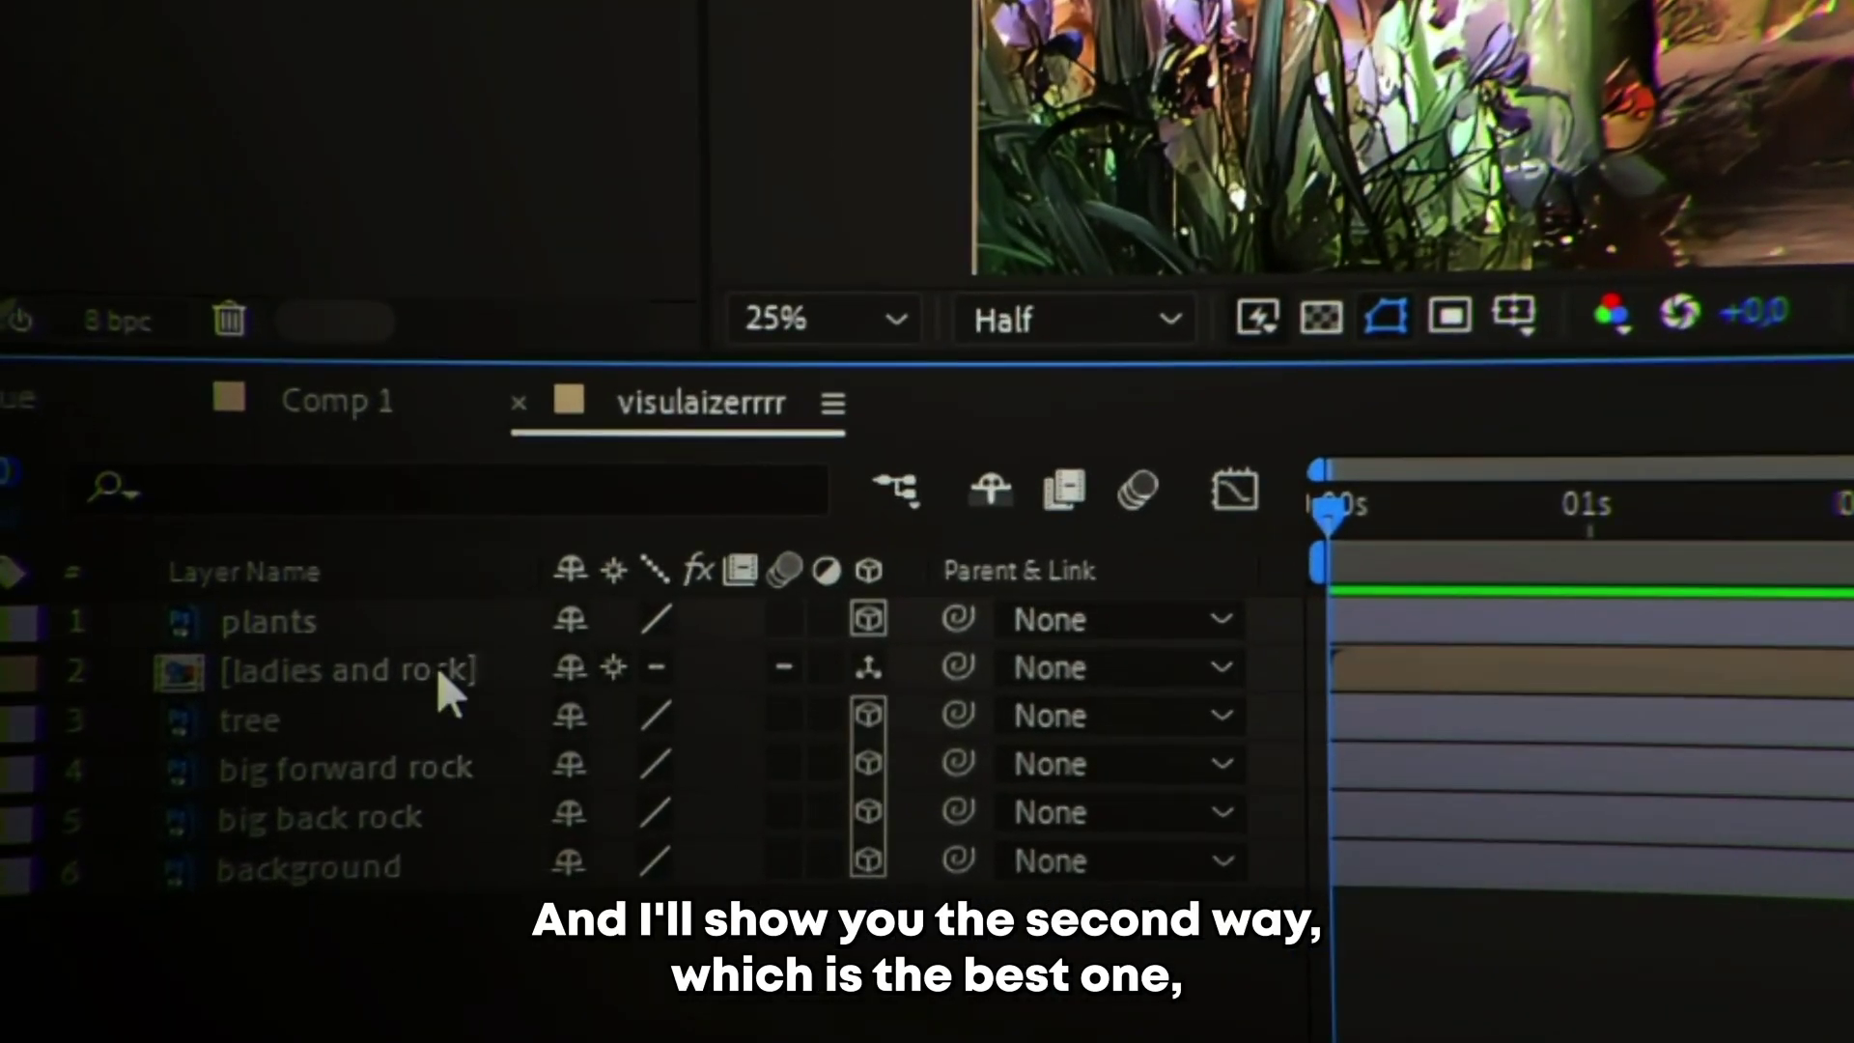
double_click(437, 664)
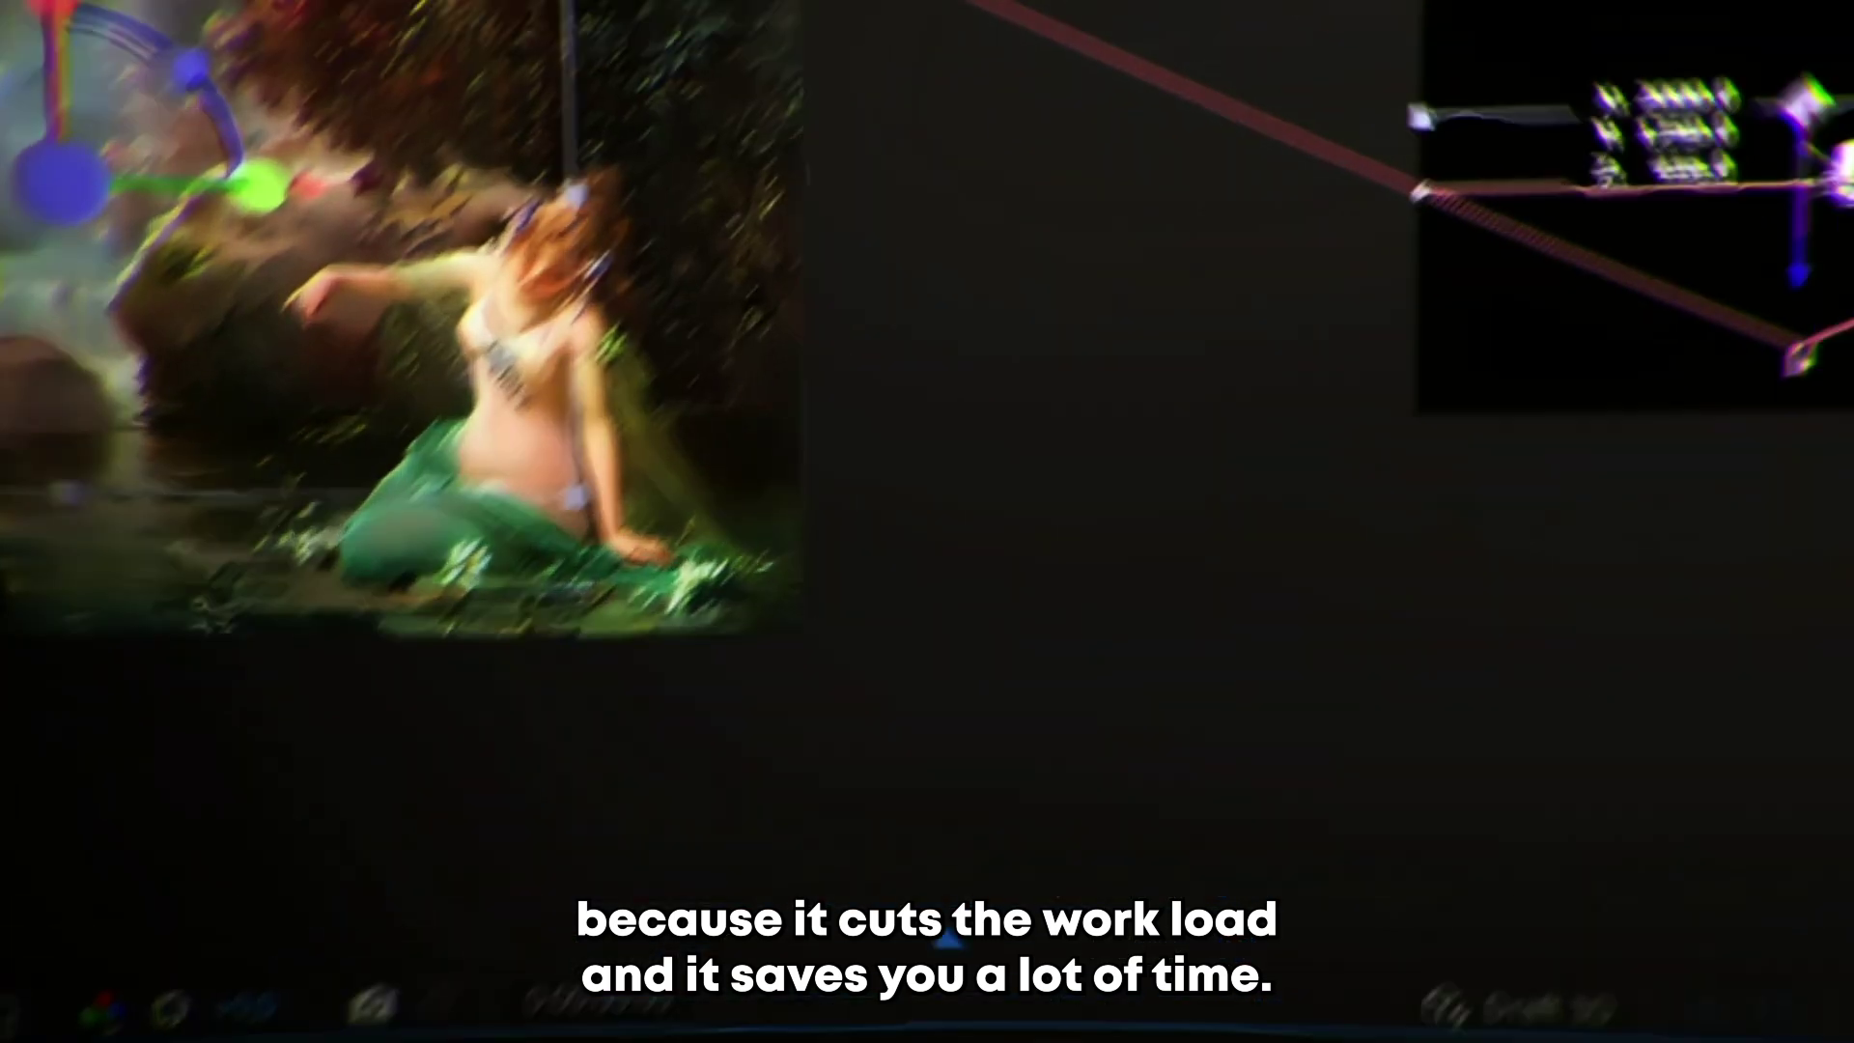
left_click_drag(1380, 228, 1332, 286)
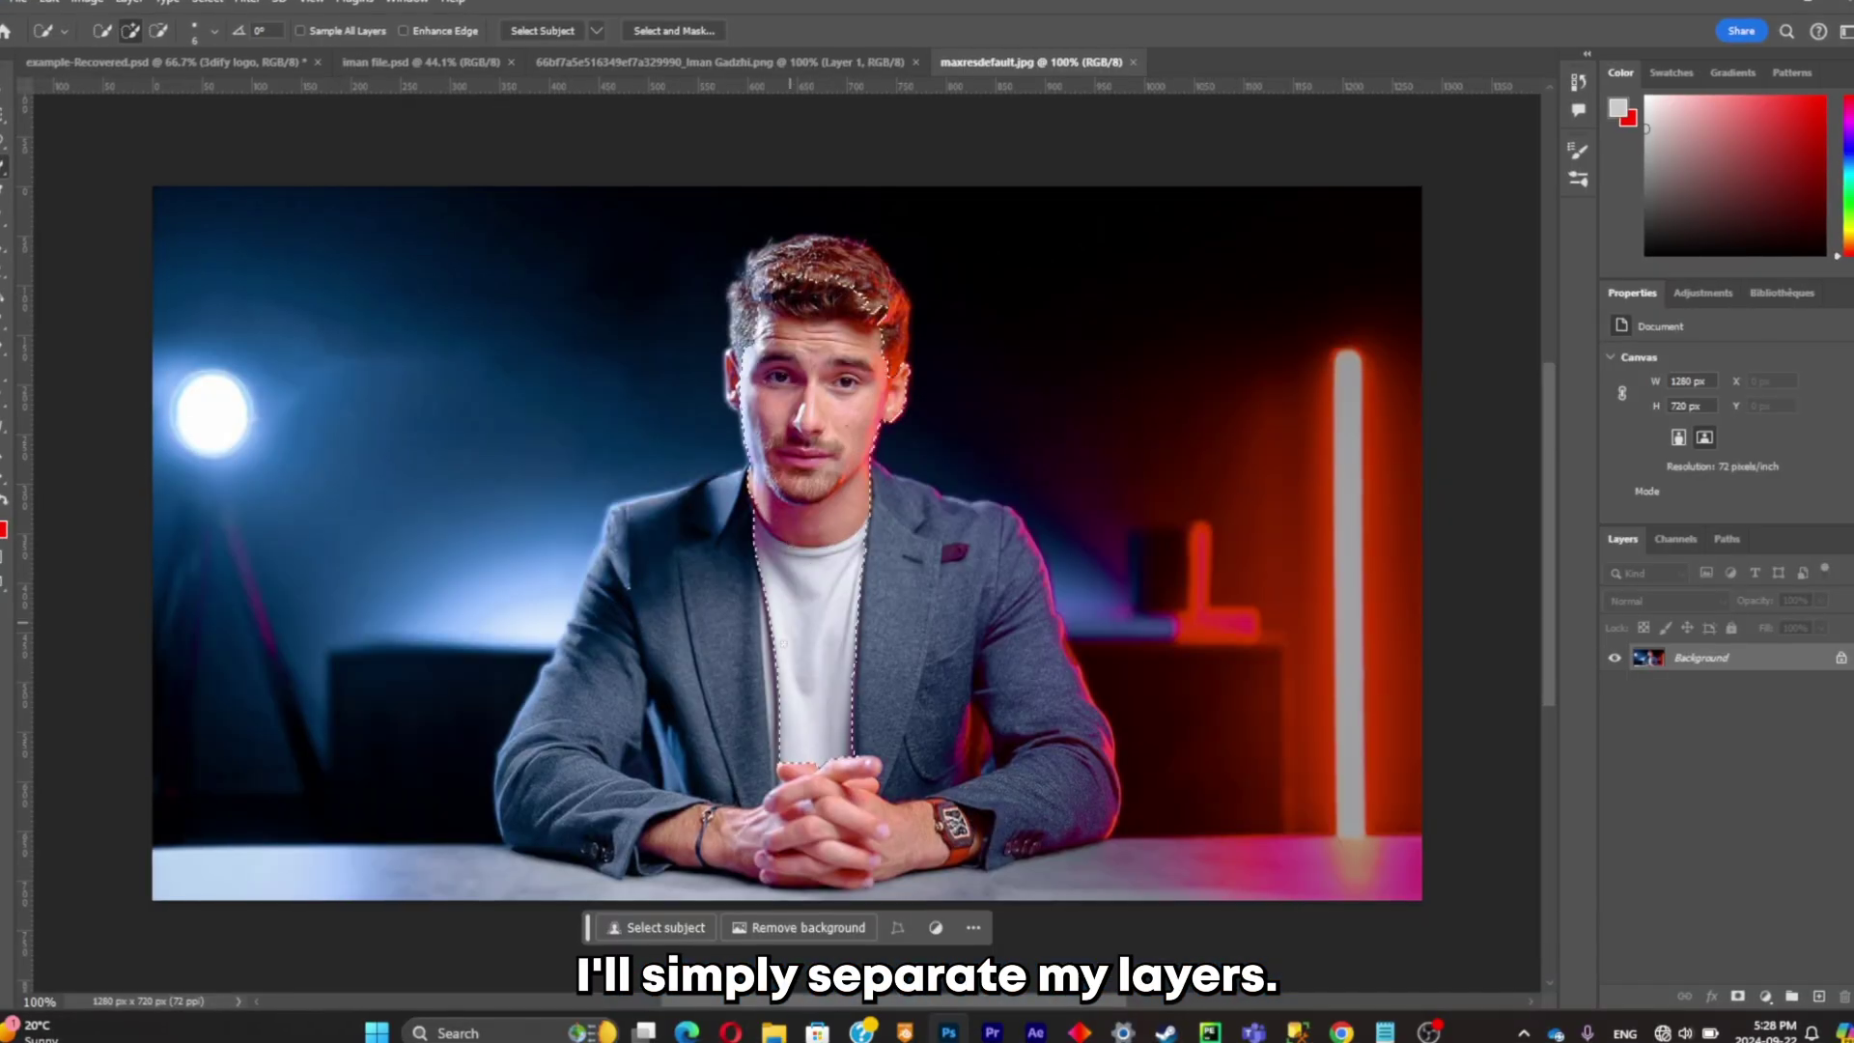
Select the whole seated man with the Quick Selection tool and copy him onto a new layer
left_click_drag(782, 652, 638, 657)
mouse_move(894, 641)
left_mouse_down()
mouse_move(973, 629)
mouse_move(967, 712)
mouse_move(1017, 762)
left_mouse_up()
scroll(967, 712, "down", 1)
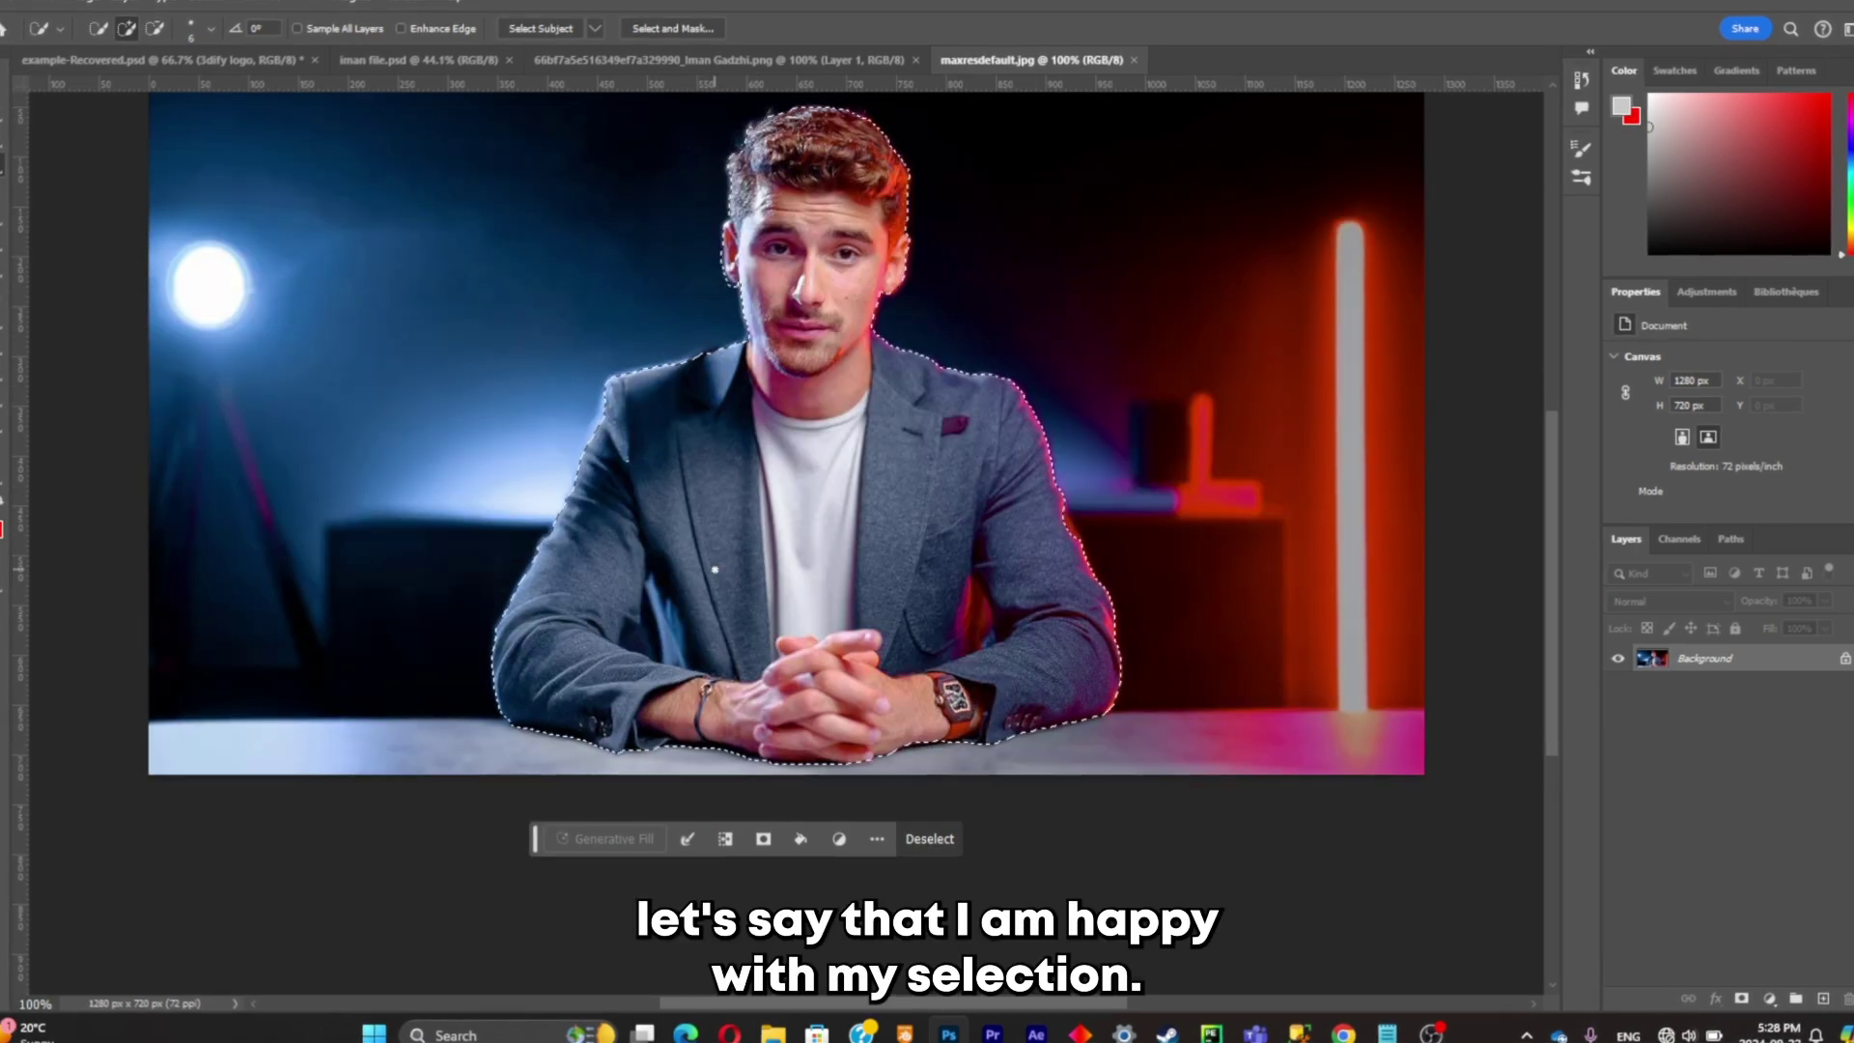
scroll(714, 570, "up", 1)
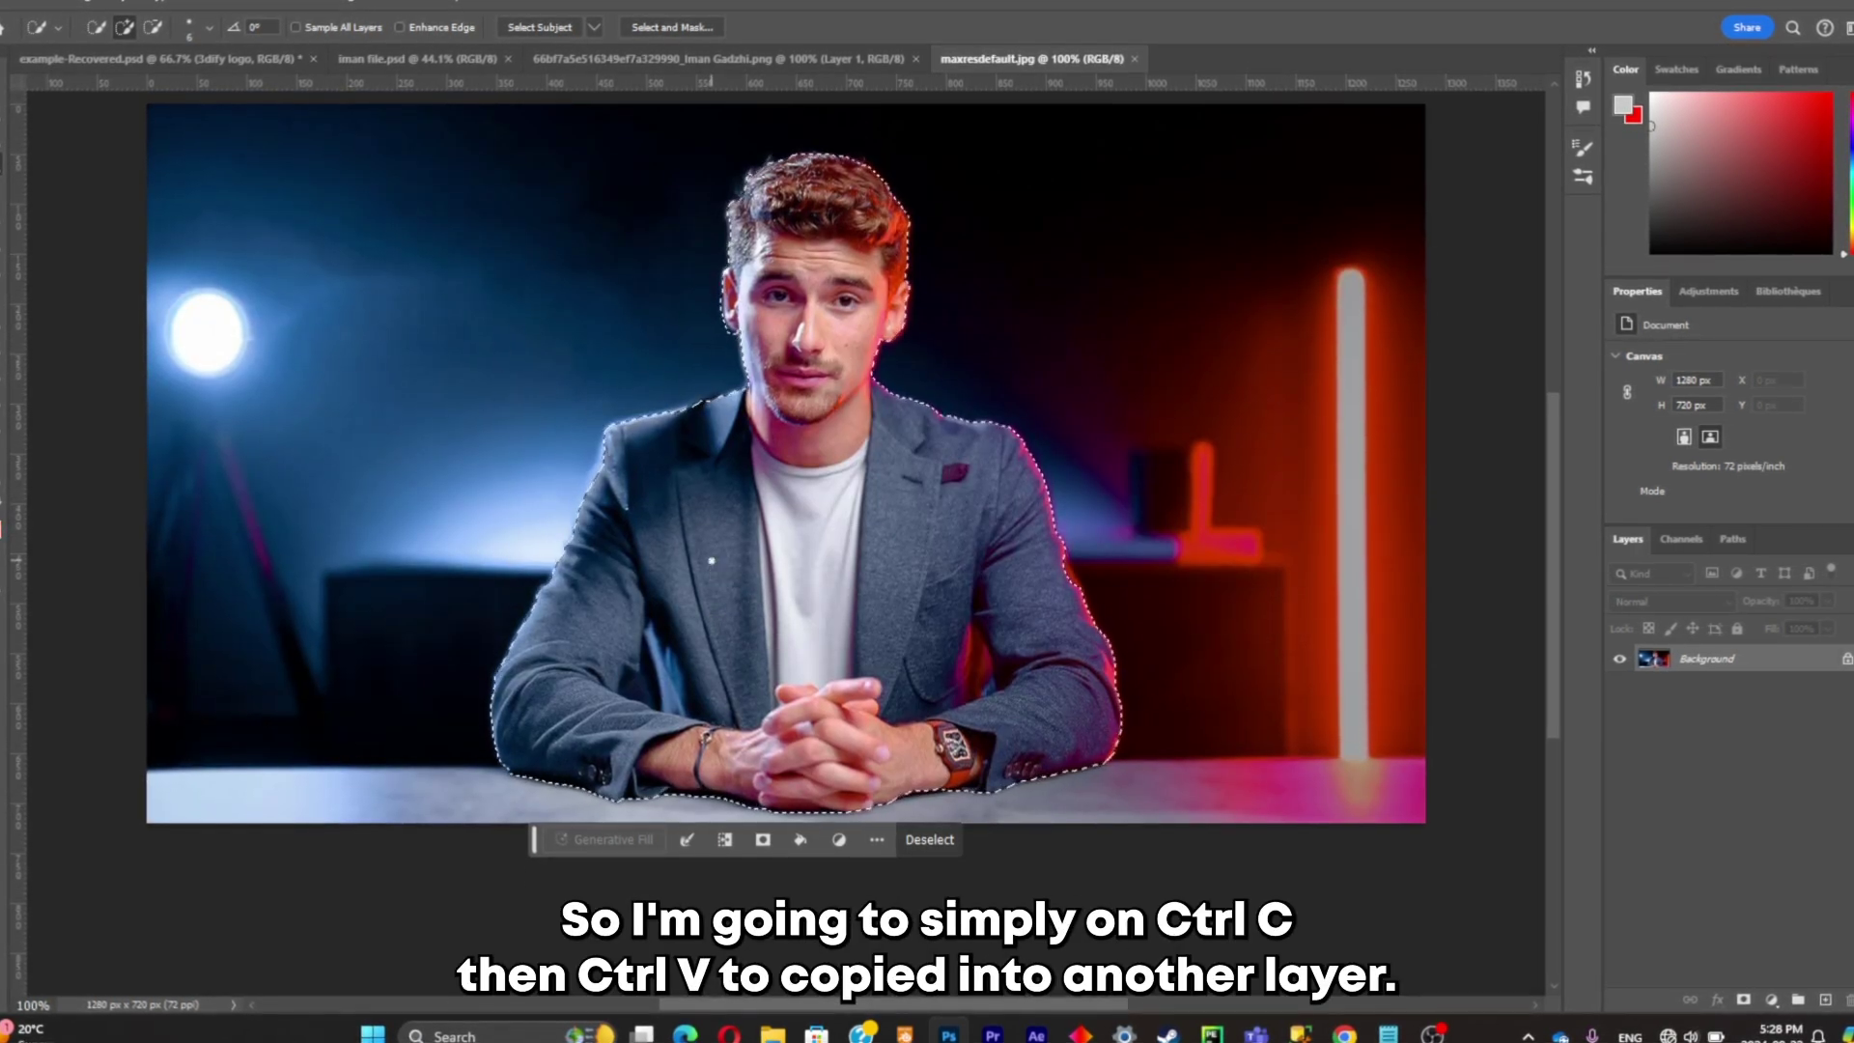
key("ctrl+c")
key("ctrl+v")
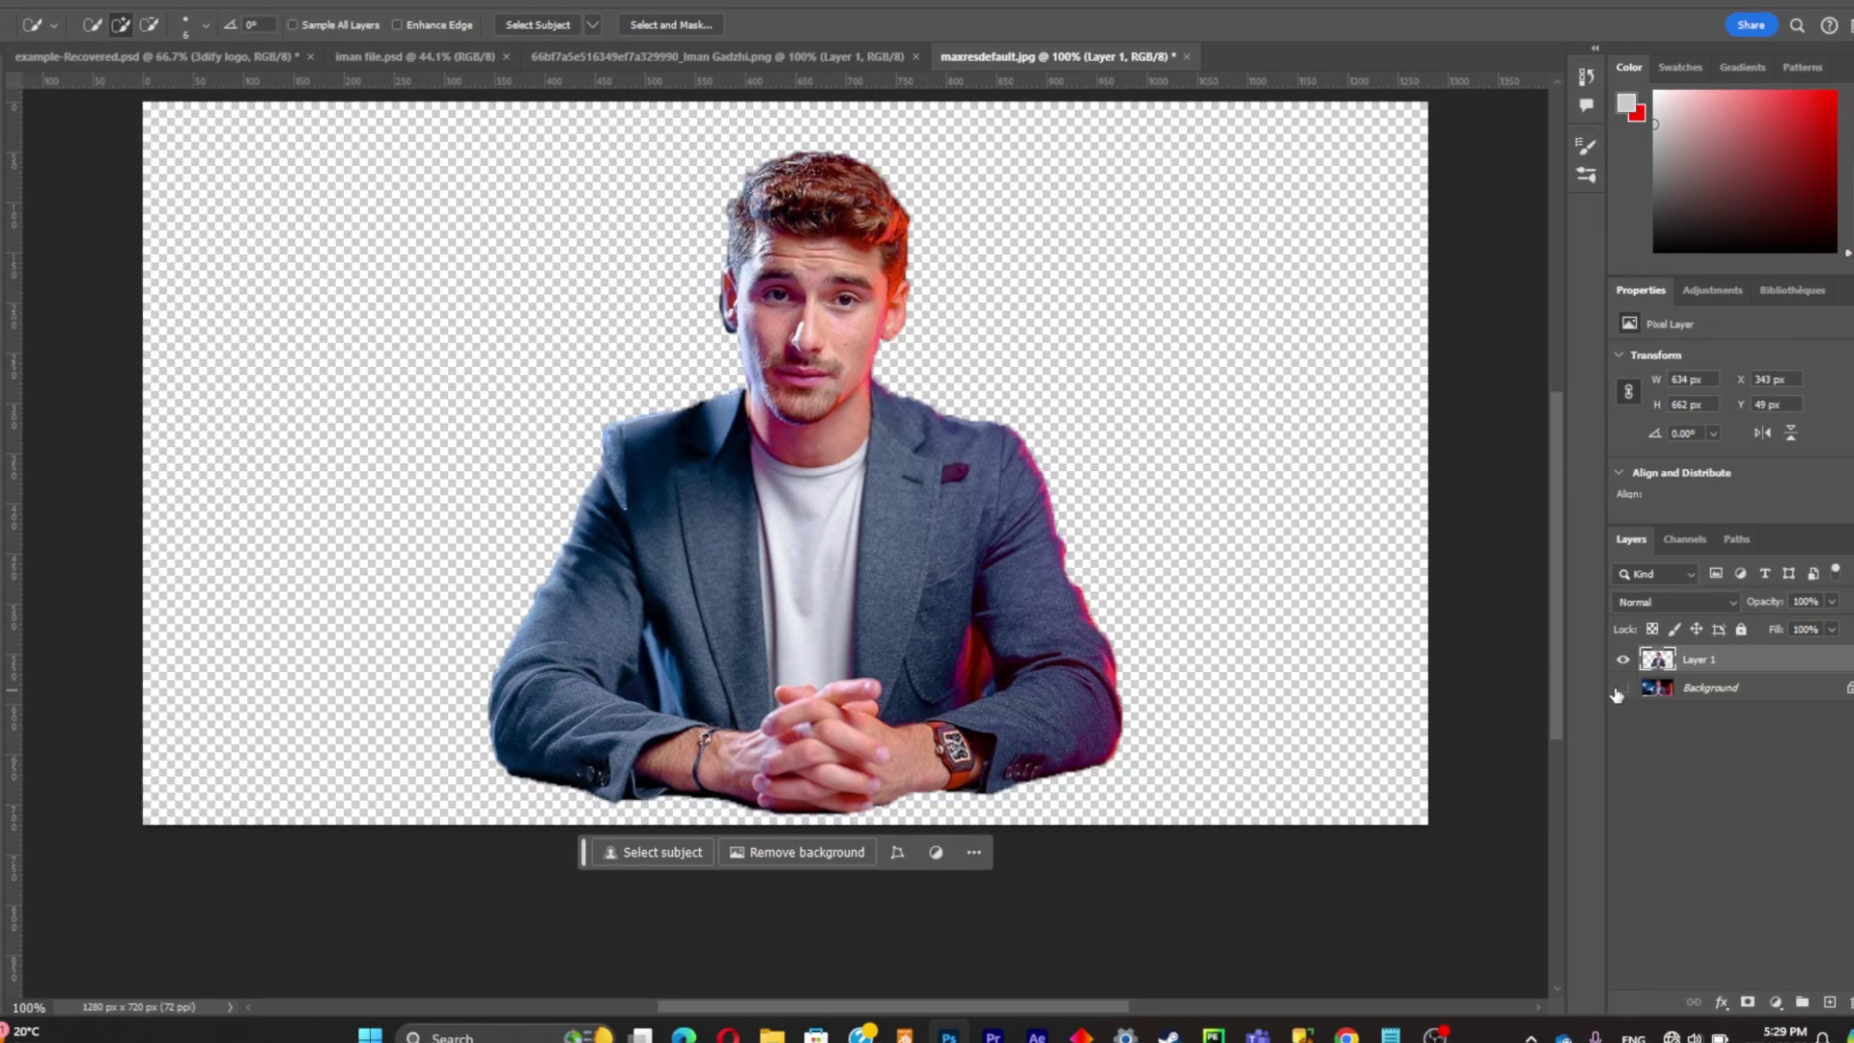
Lasso roughly around the man on the background layer and remove him with Delete and Fill Selection
left_click(1622, 687)
left_click(1622, 688)
left_click(1659, 687)
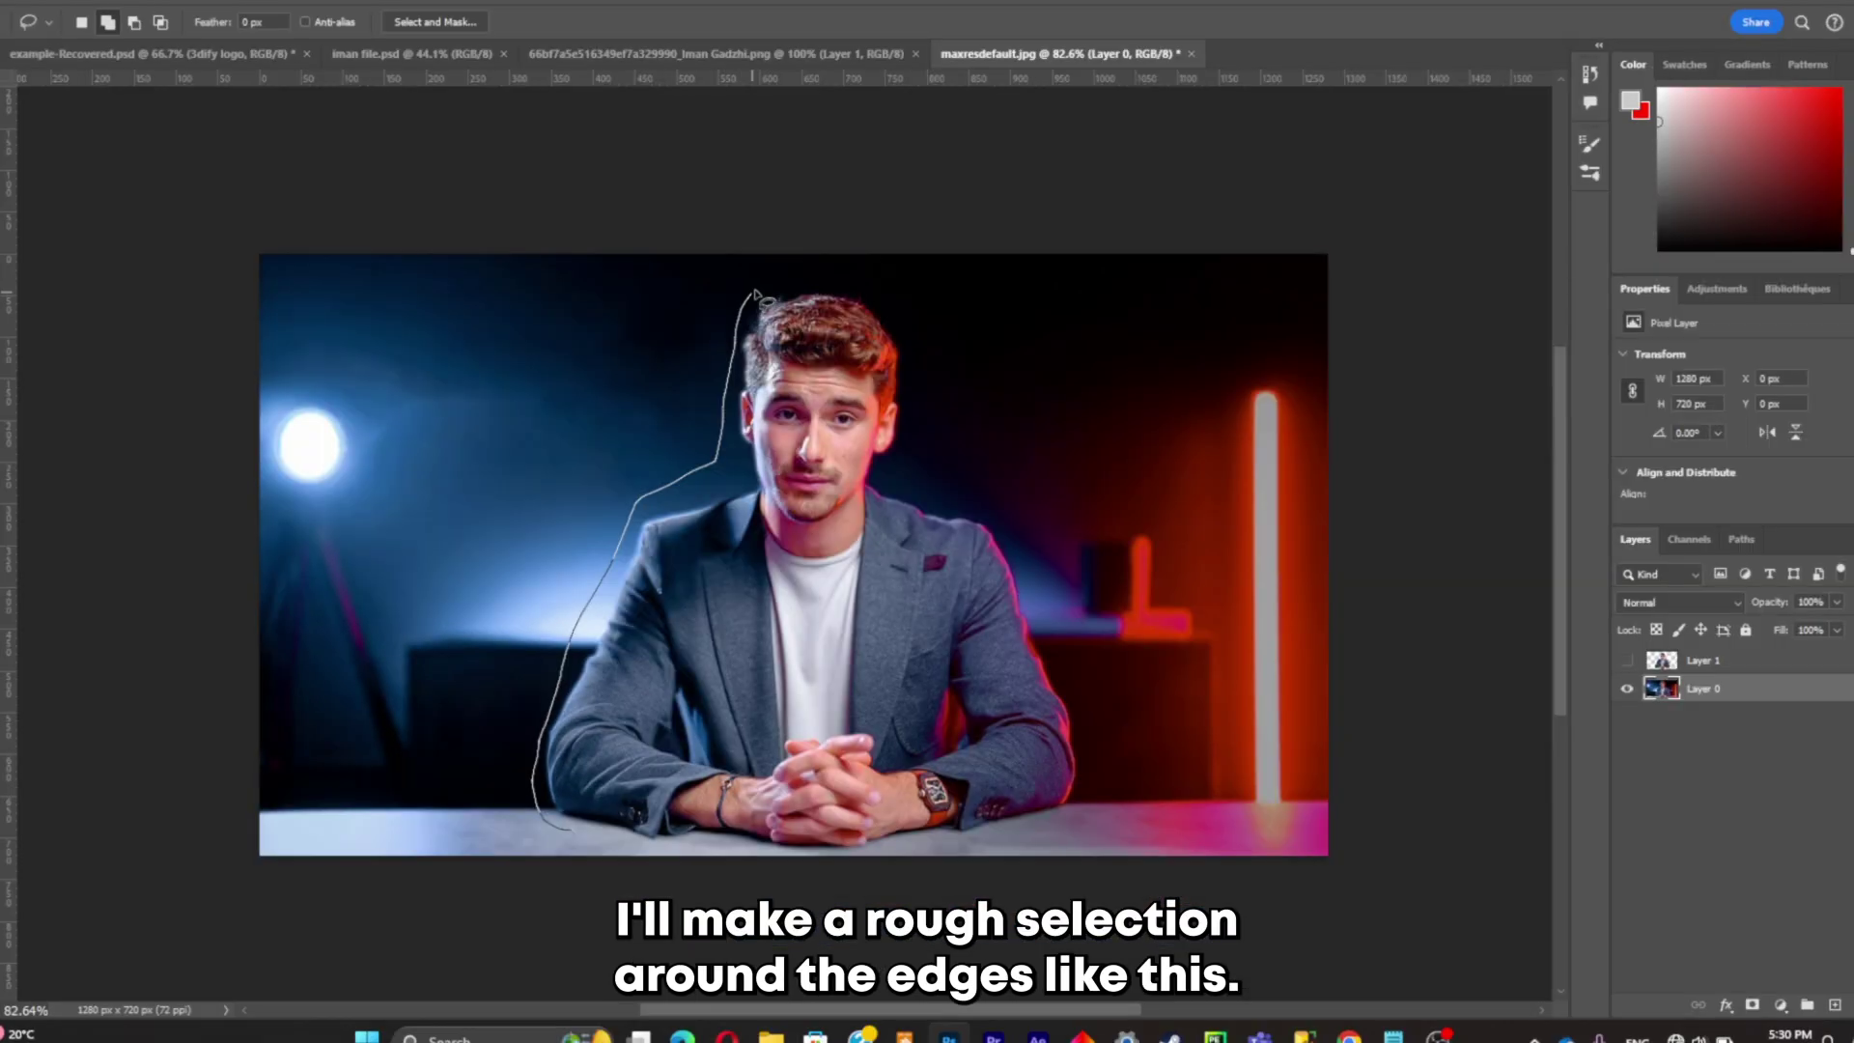
right_click(1228, 529)
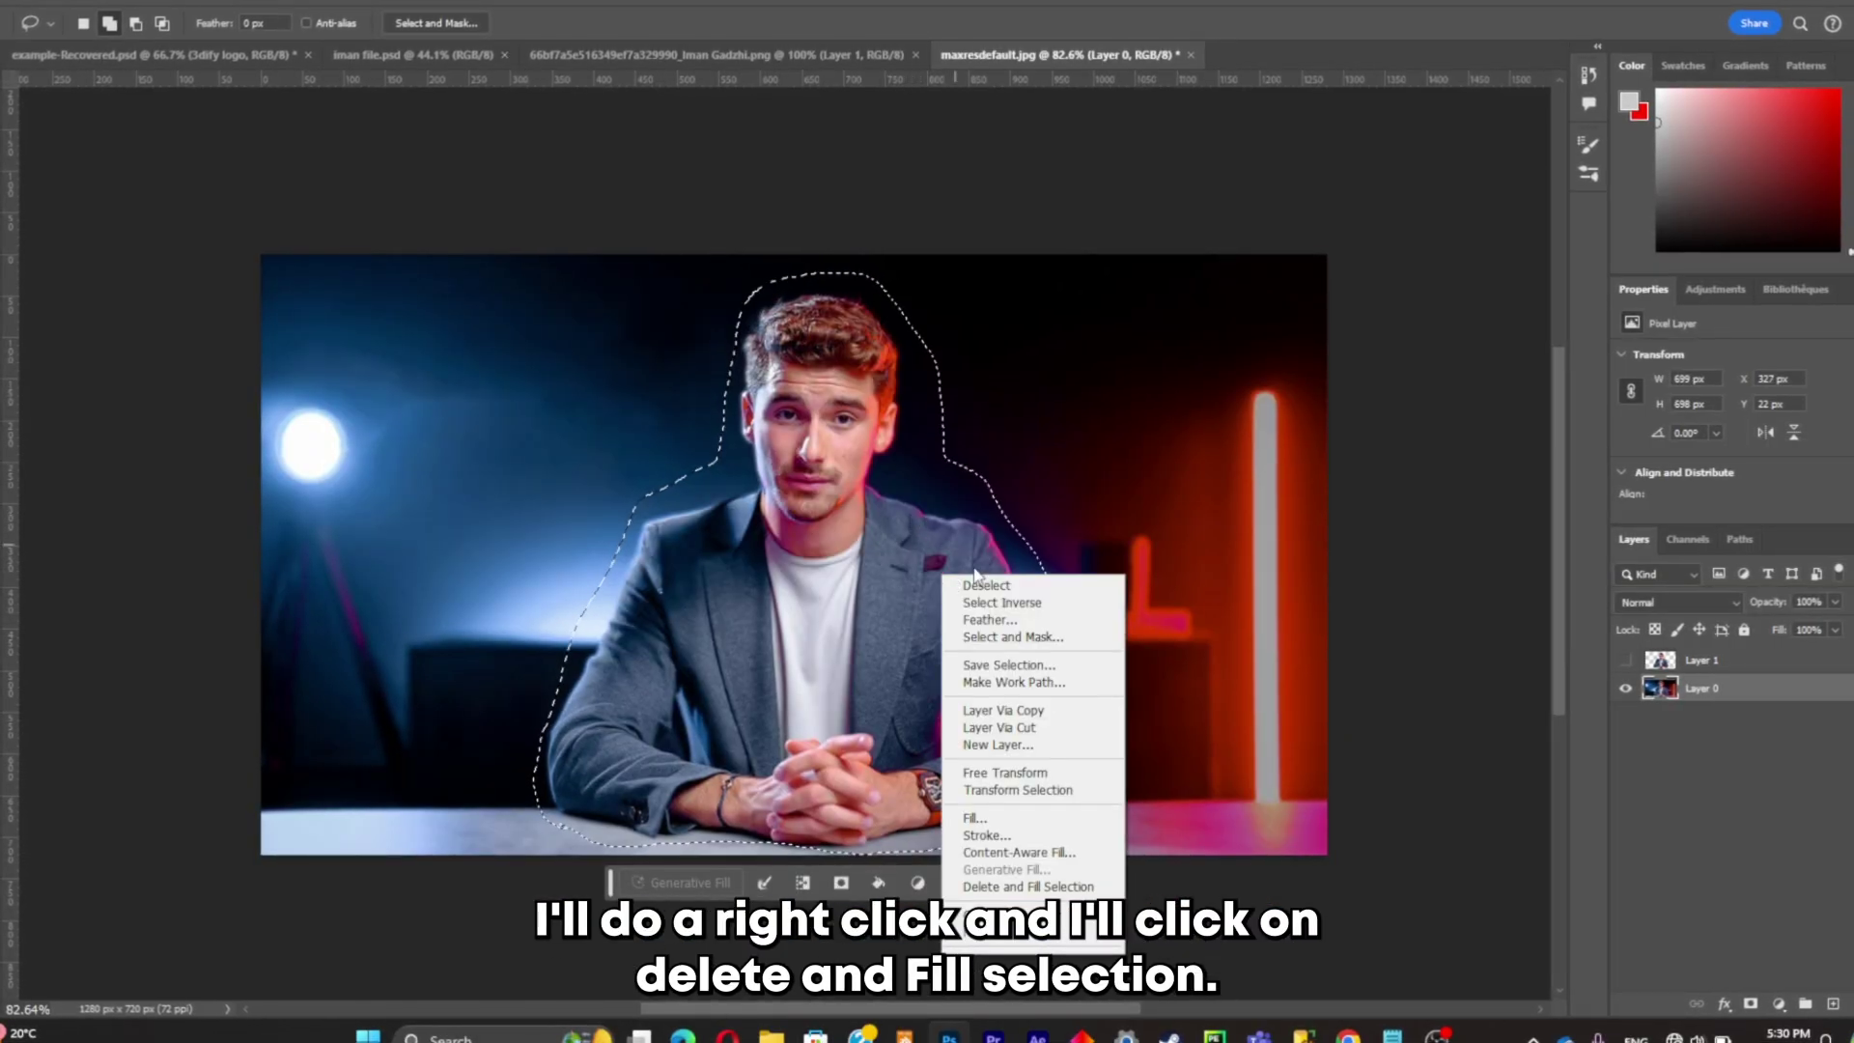
left_click(1108, 885)
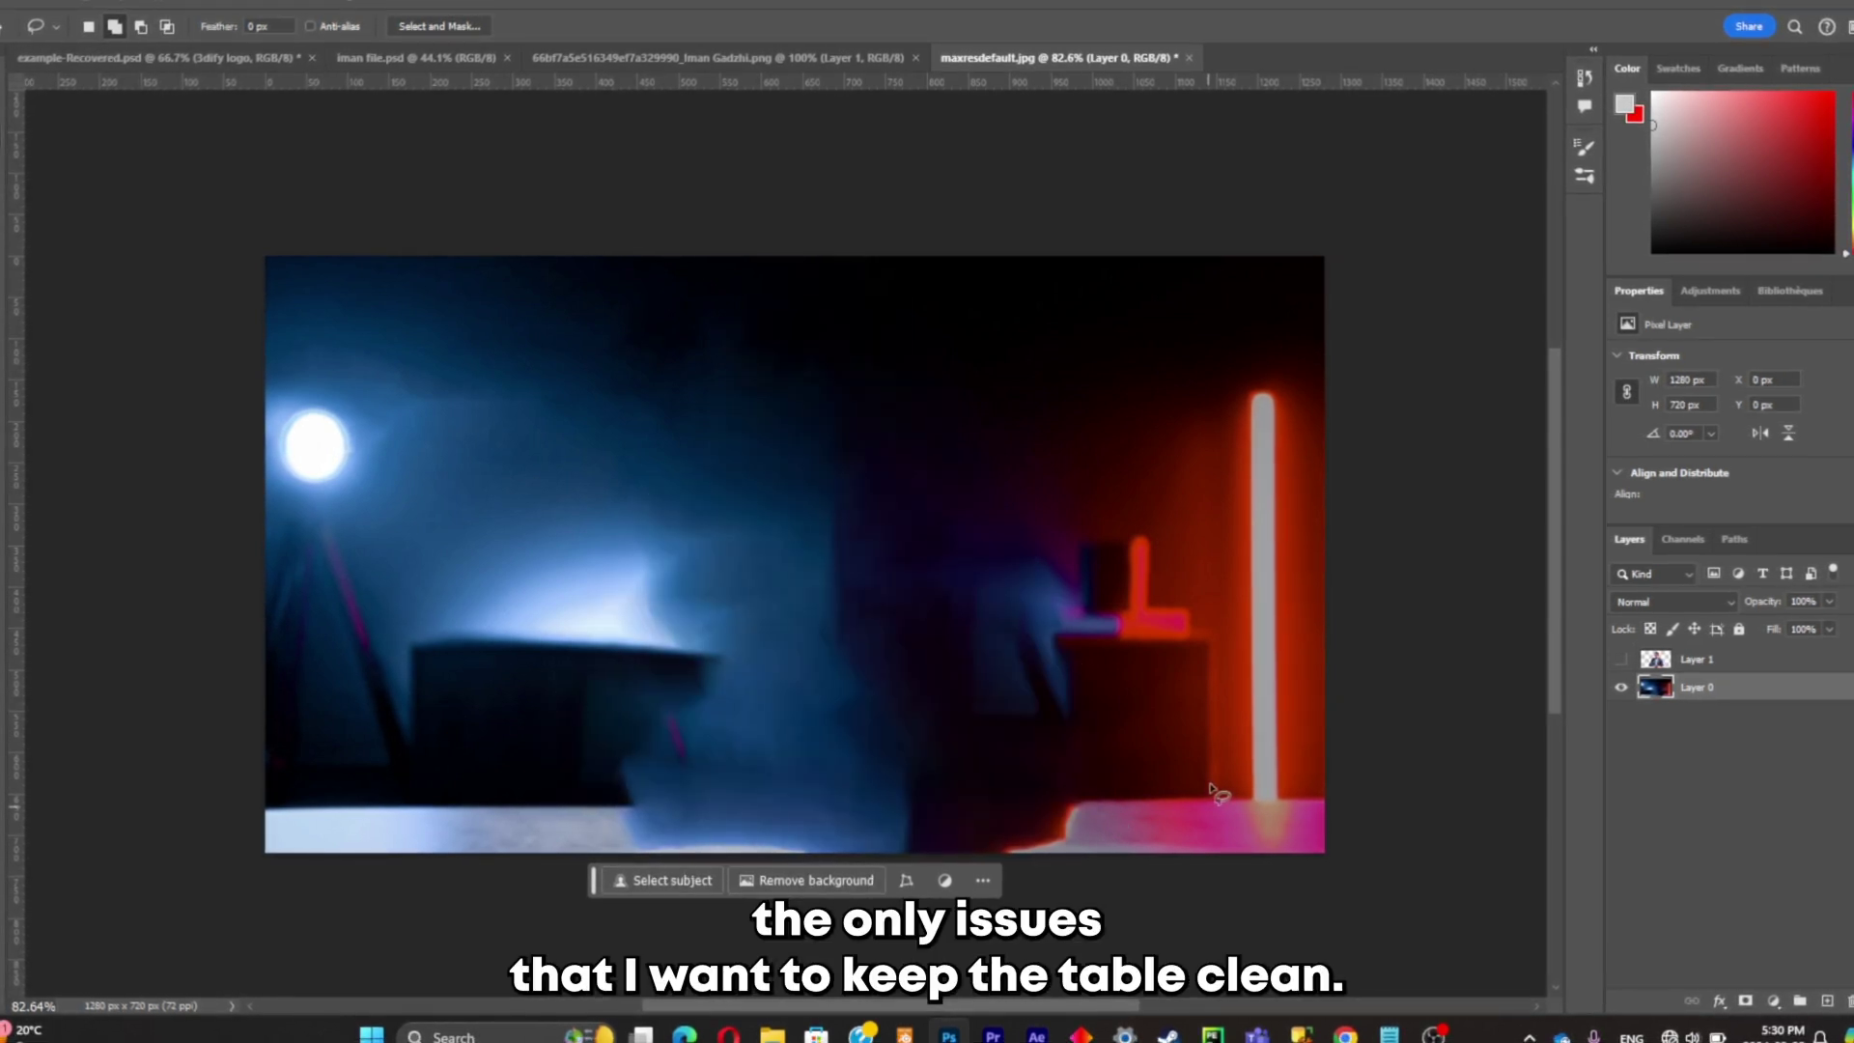
Marquee-select a clean rectangular piece of the grey tabletop on the background layer and duplicate it onto a new layer
key("m")
scroll(417, 717, "down", 2)
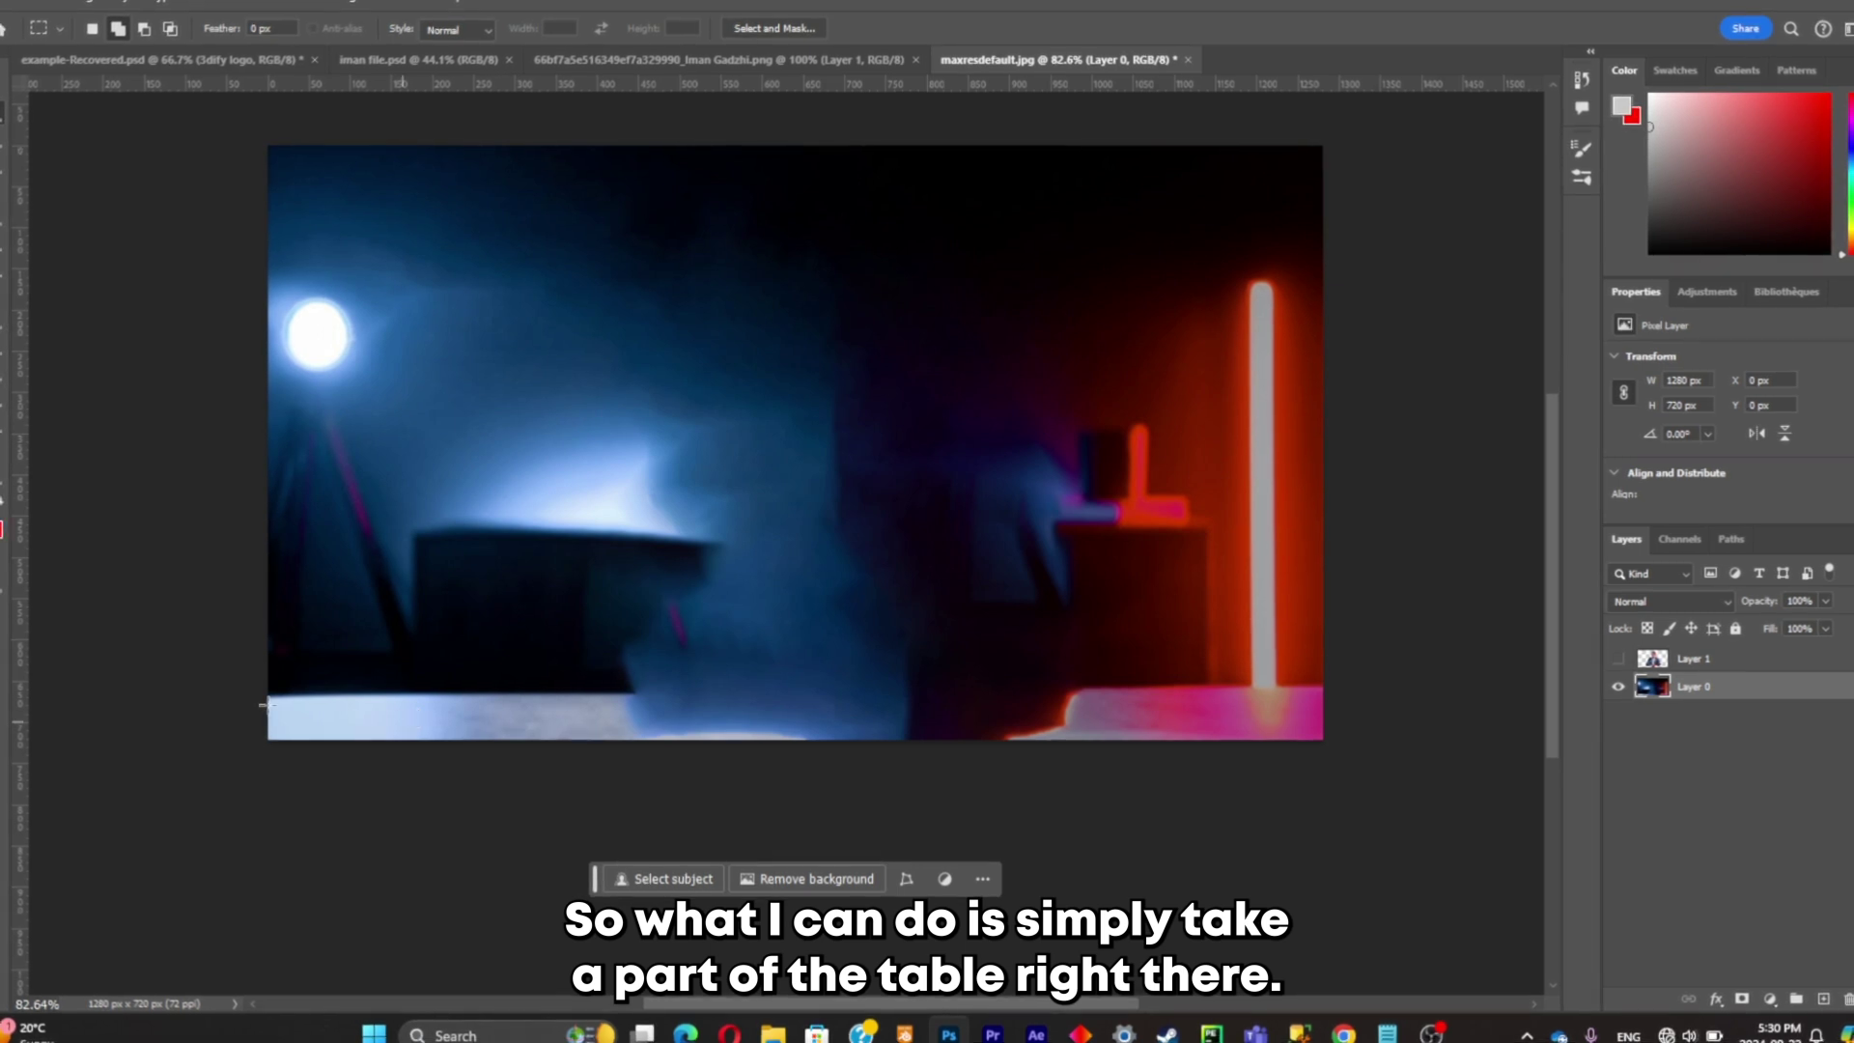
left_click_drag(505, 700, 620, 734)
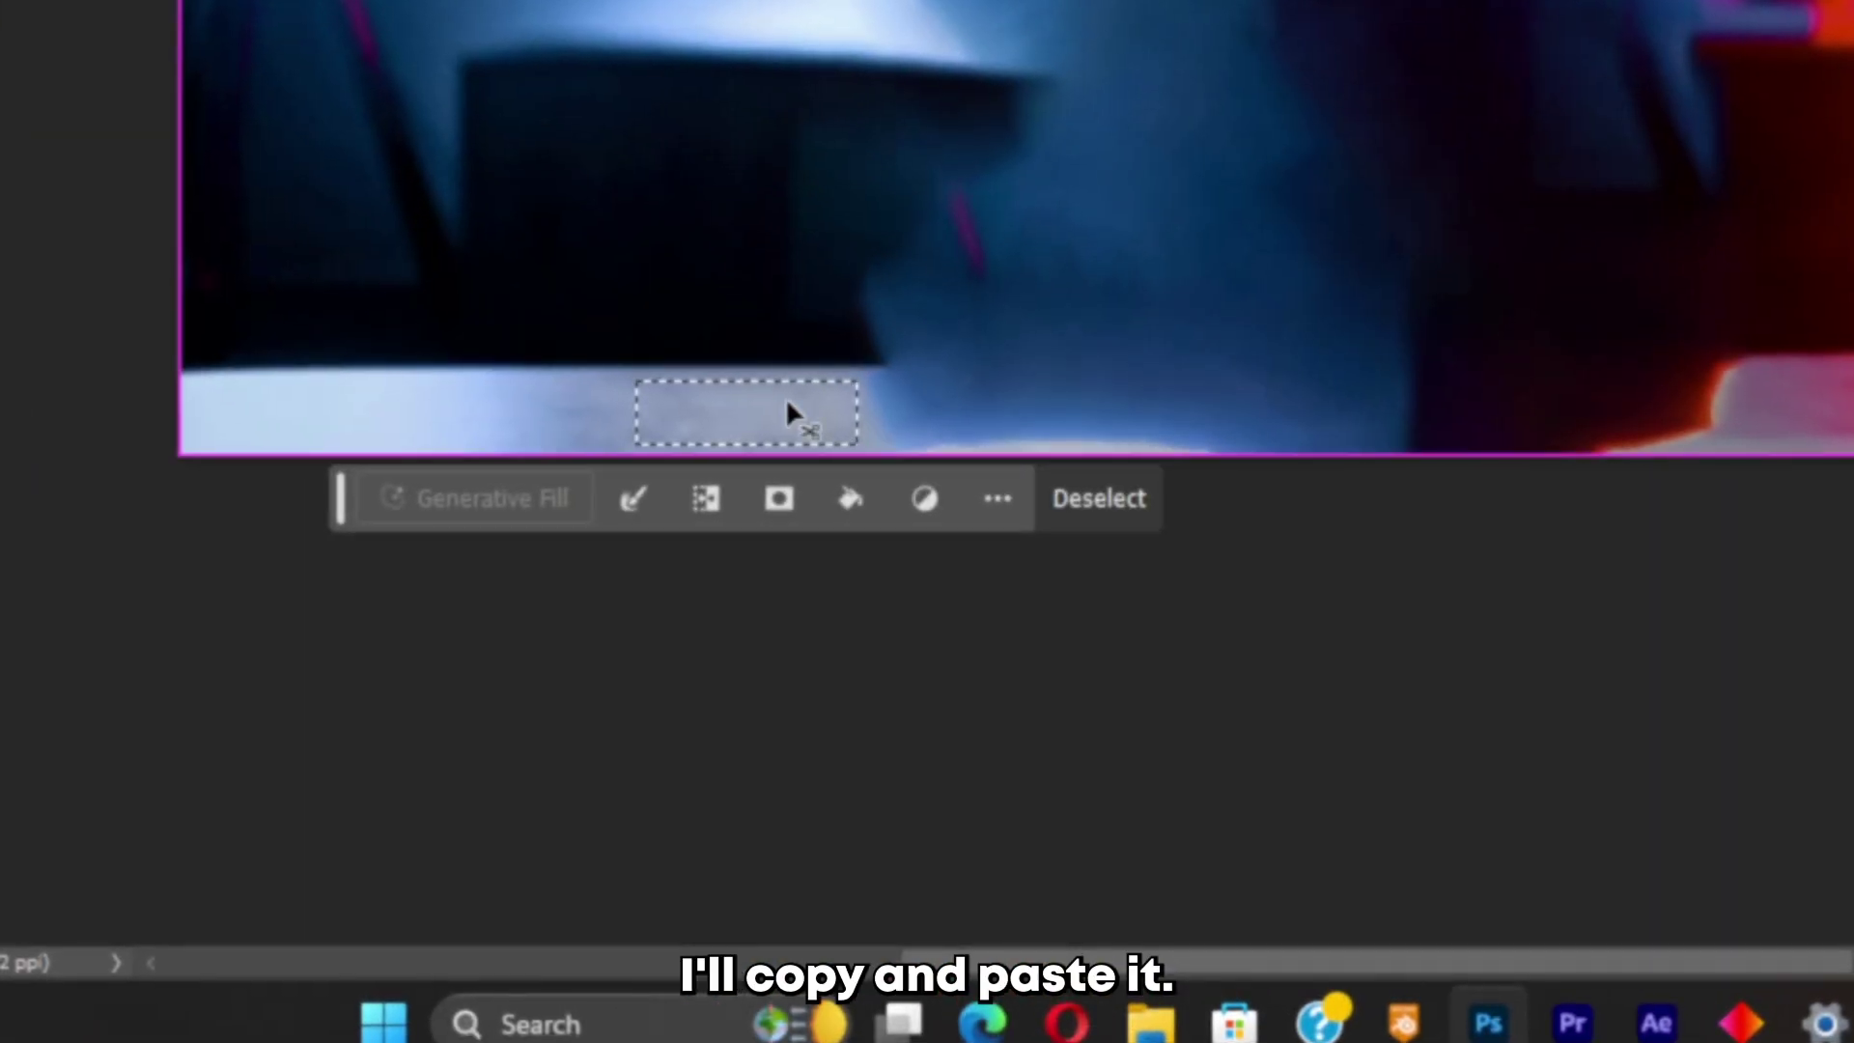
key("ctrl+c")
key("ctrl+v")
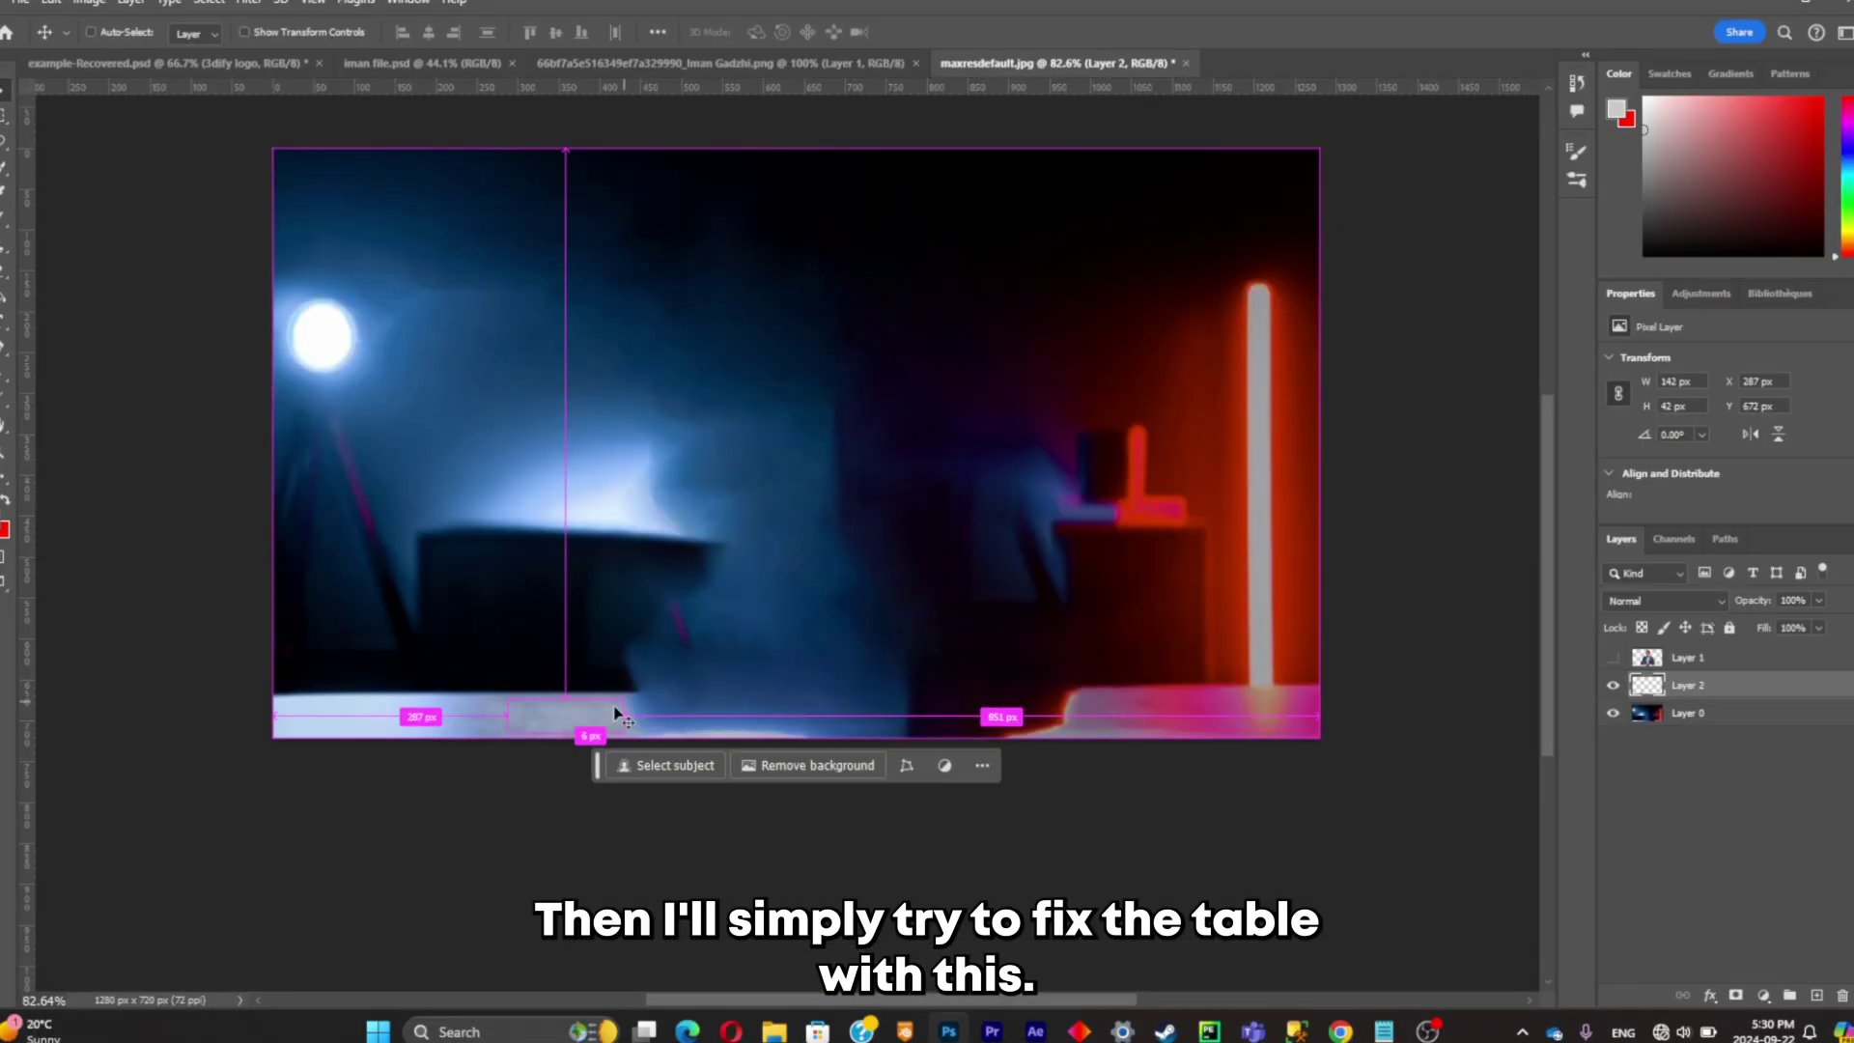
Stretch the copied tabletop patch across the damaged middle of the table up to the pink section and apply the transform
key("ctrl+t")
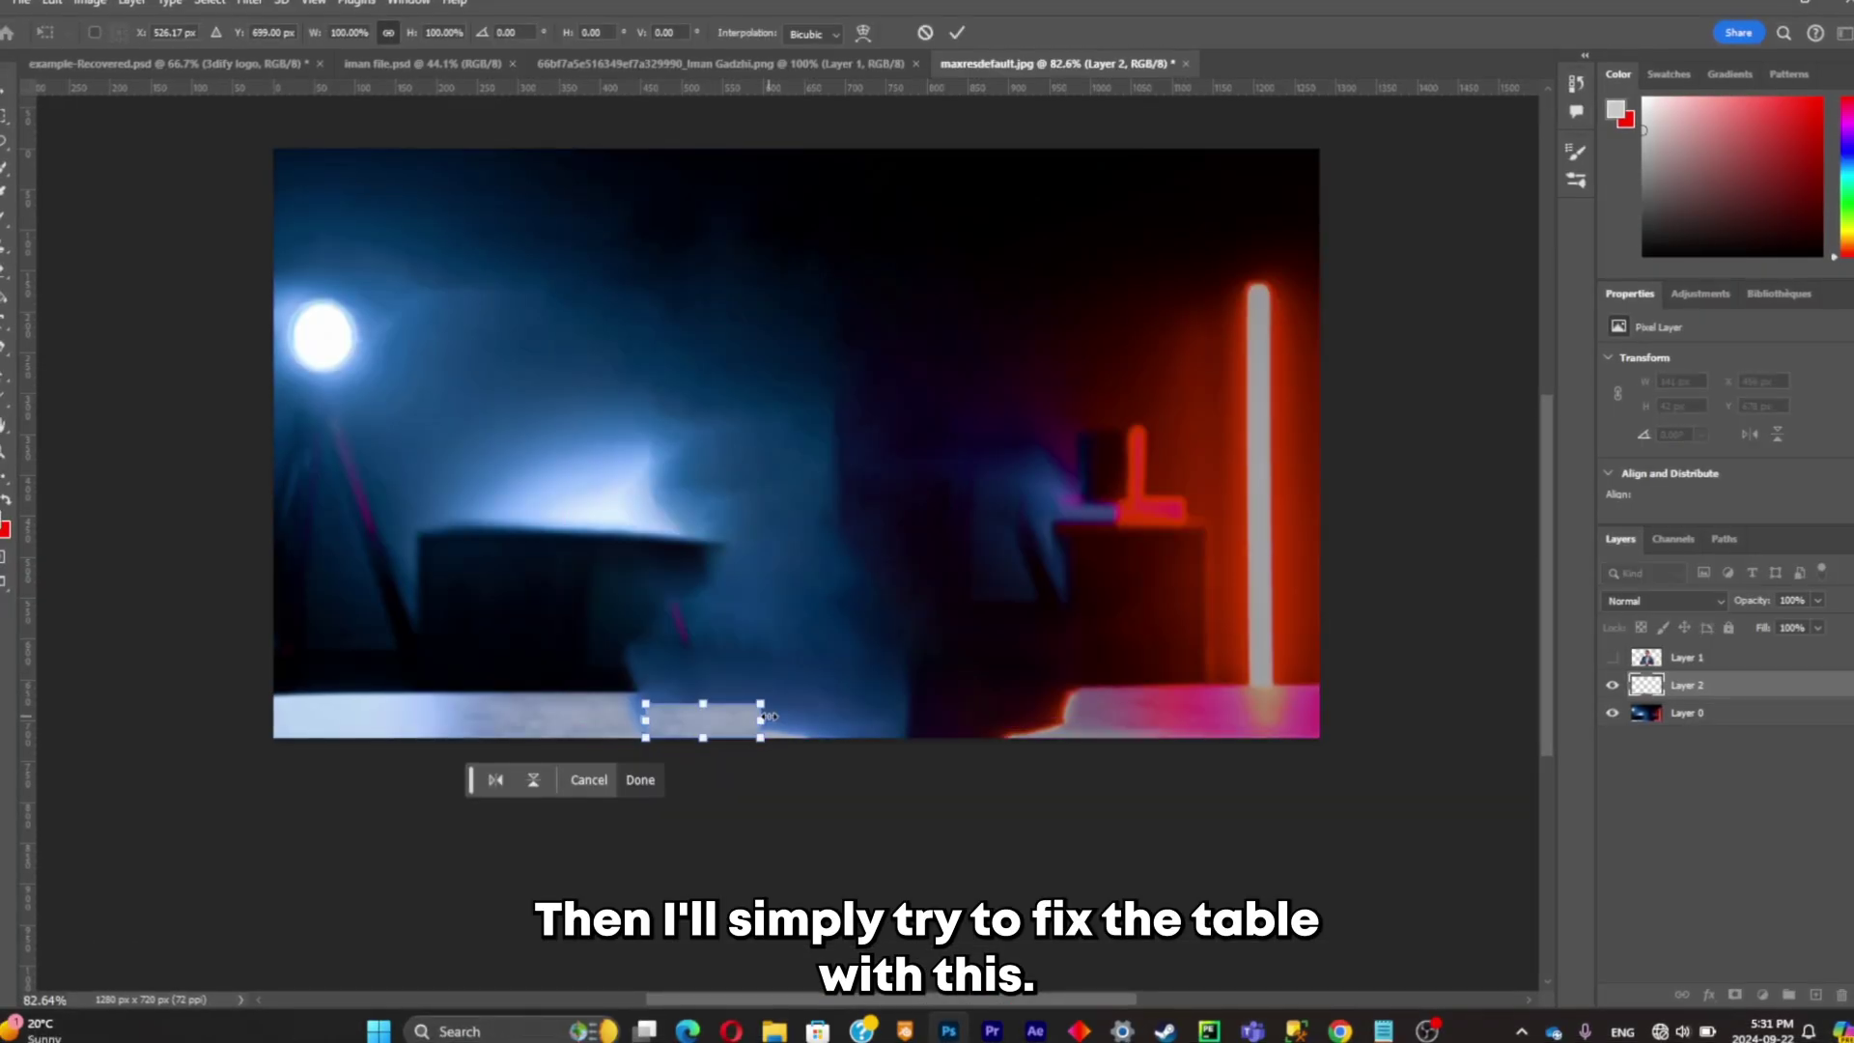
left_click_drag(766, 717, 1097, 717)
left_click_drag(870, 703, 873, 688)
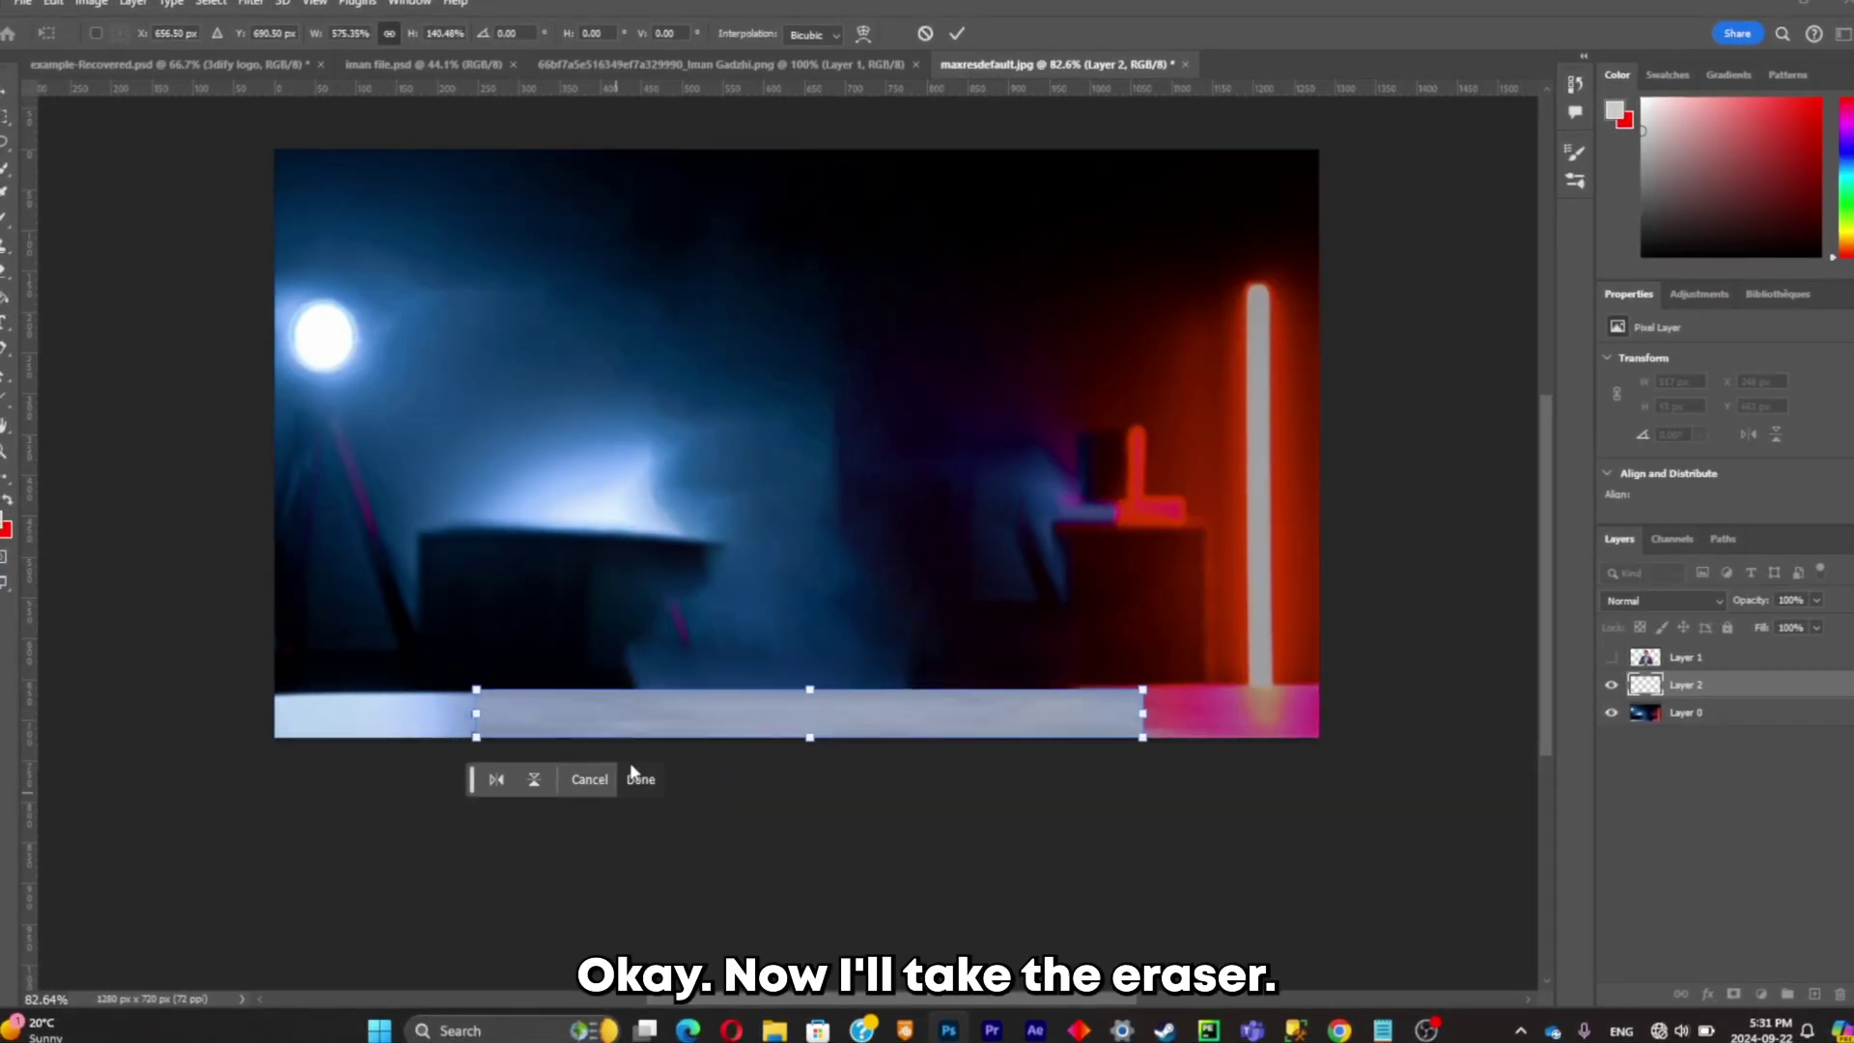
left_click(640, 777)
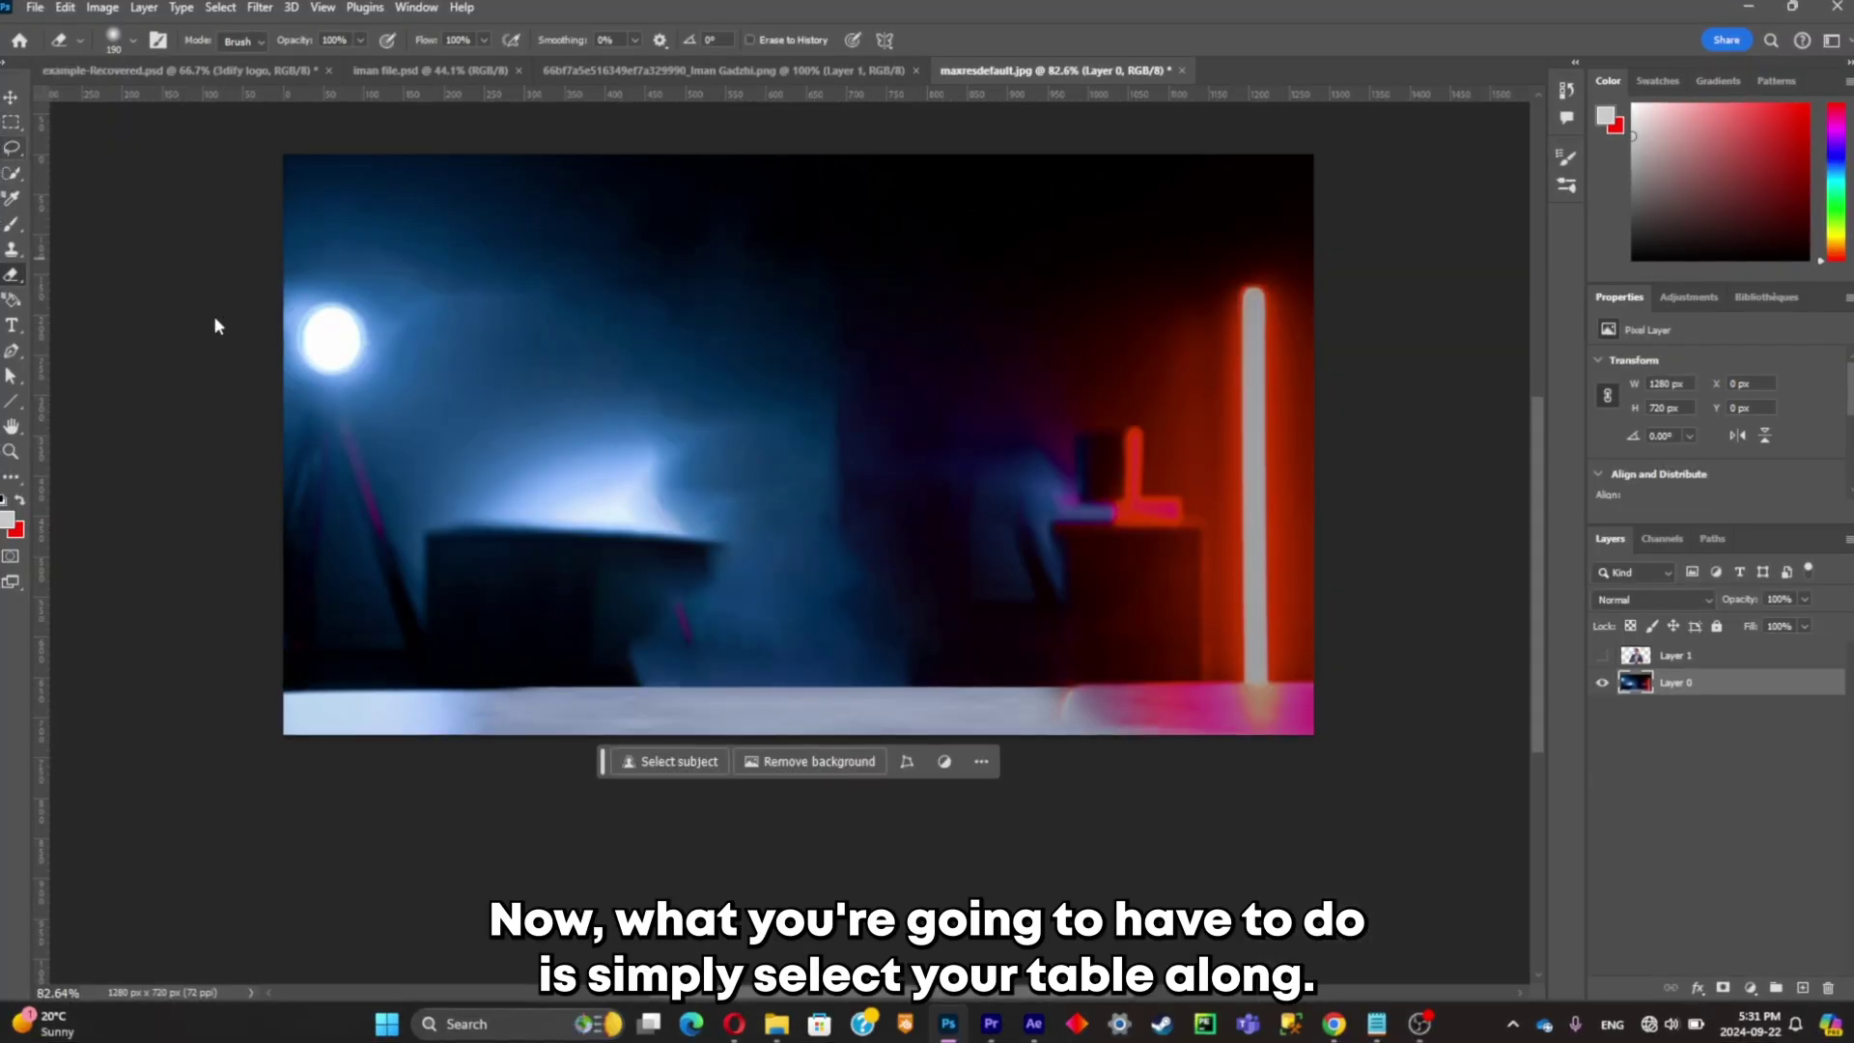
Lasso the entire repaired table strip along the image's lower edge and copy it onto its own layer
left_click(998, 728)
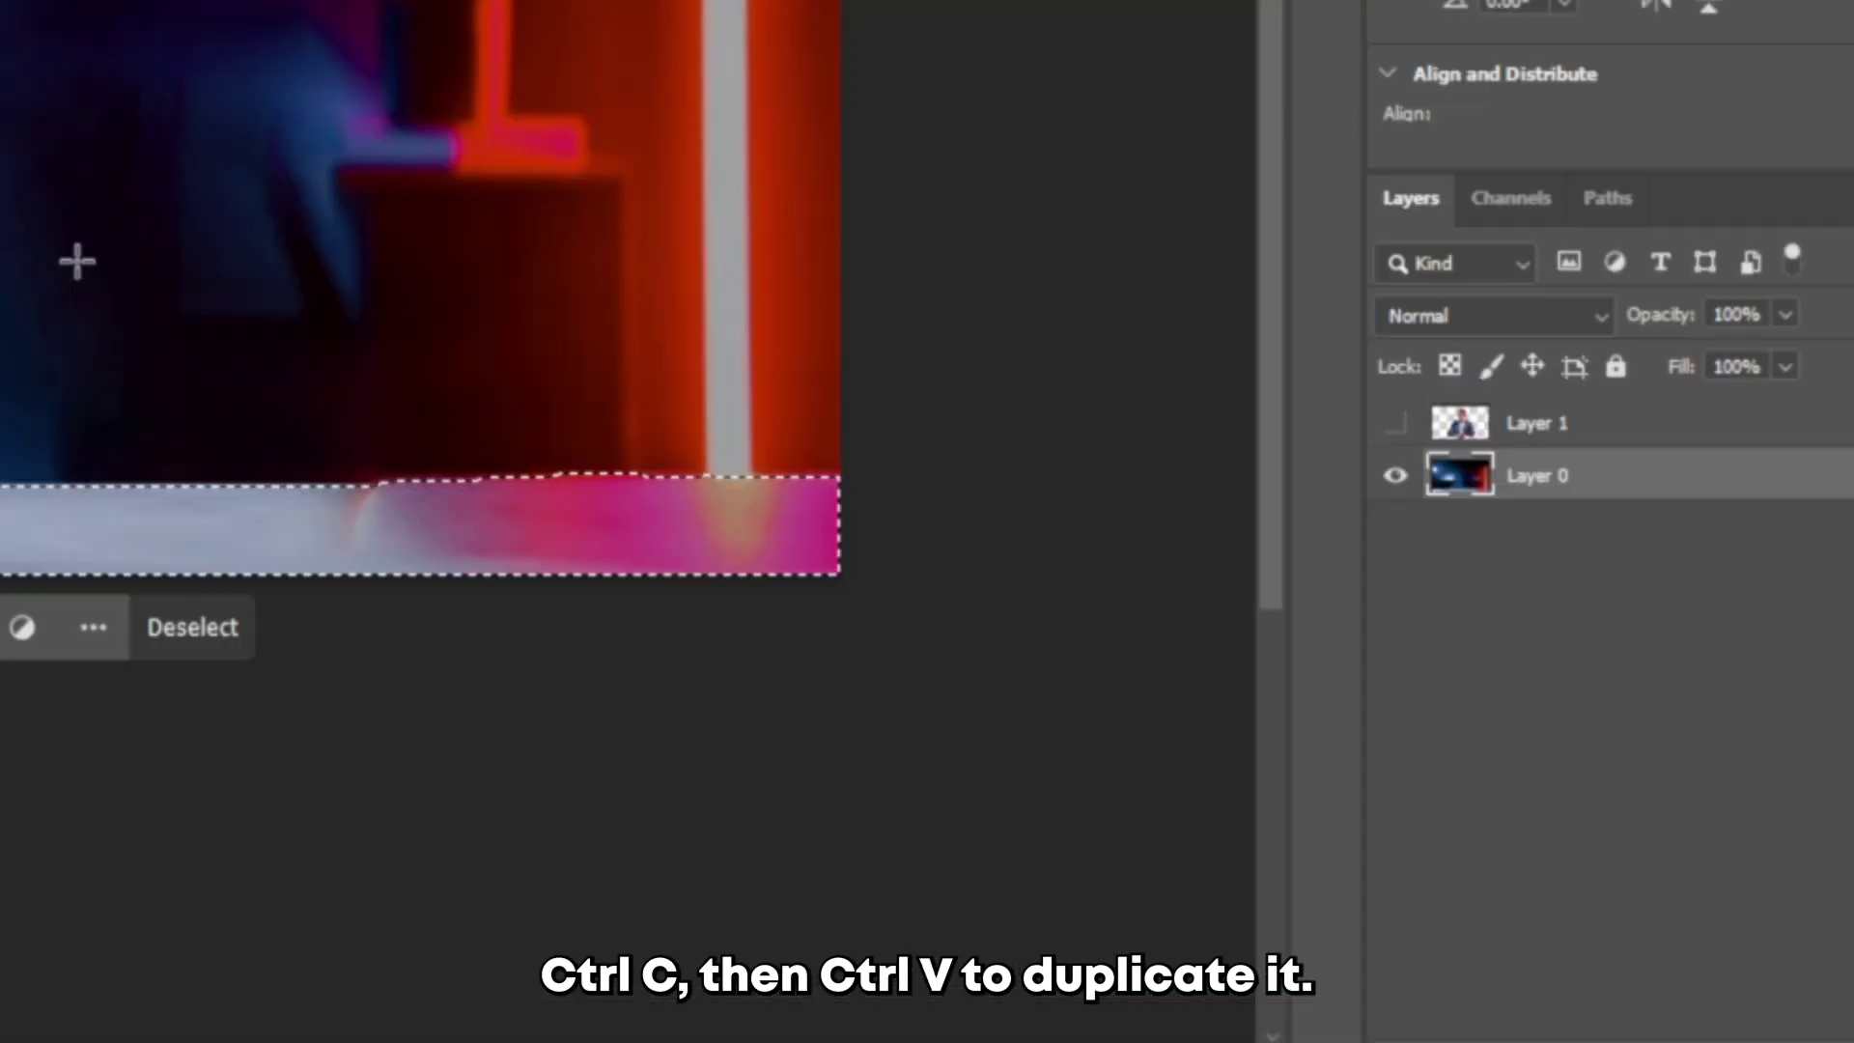
key("ctrl+c")
key("ctrl+v")
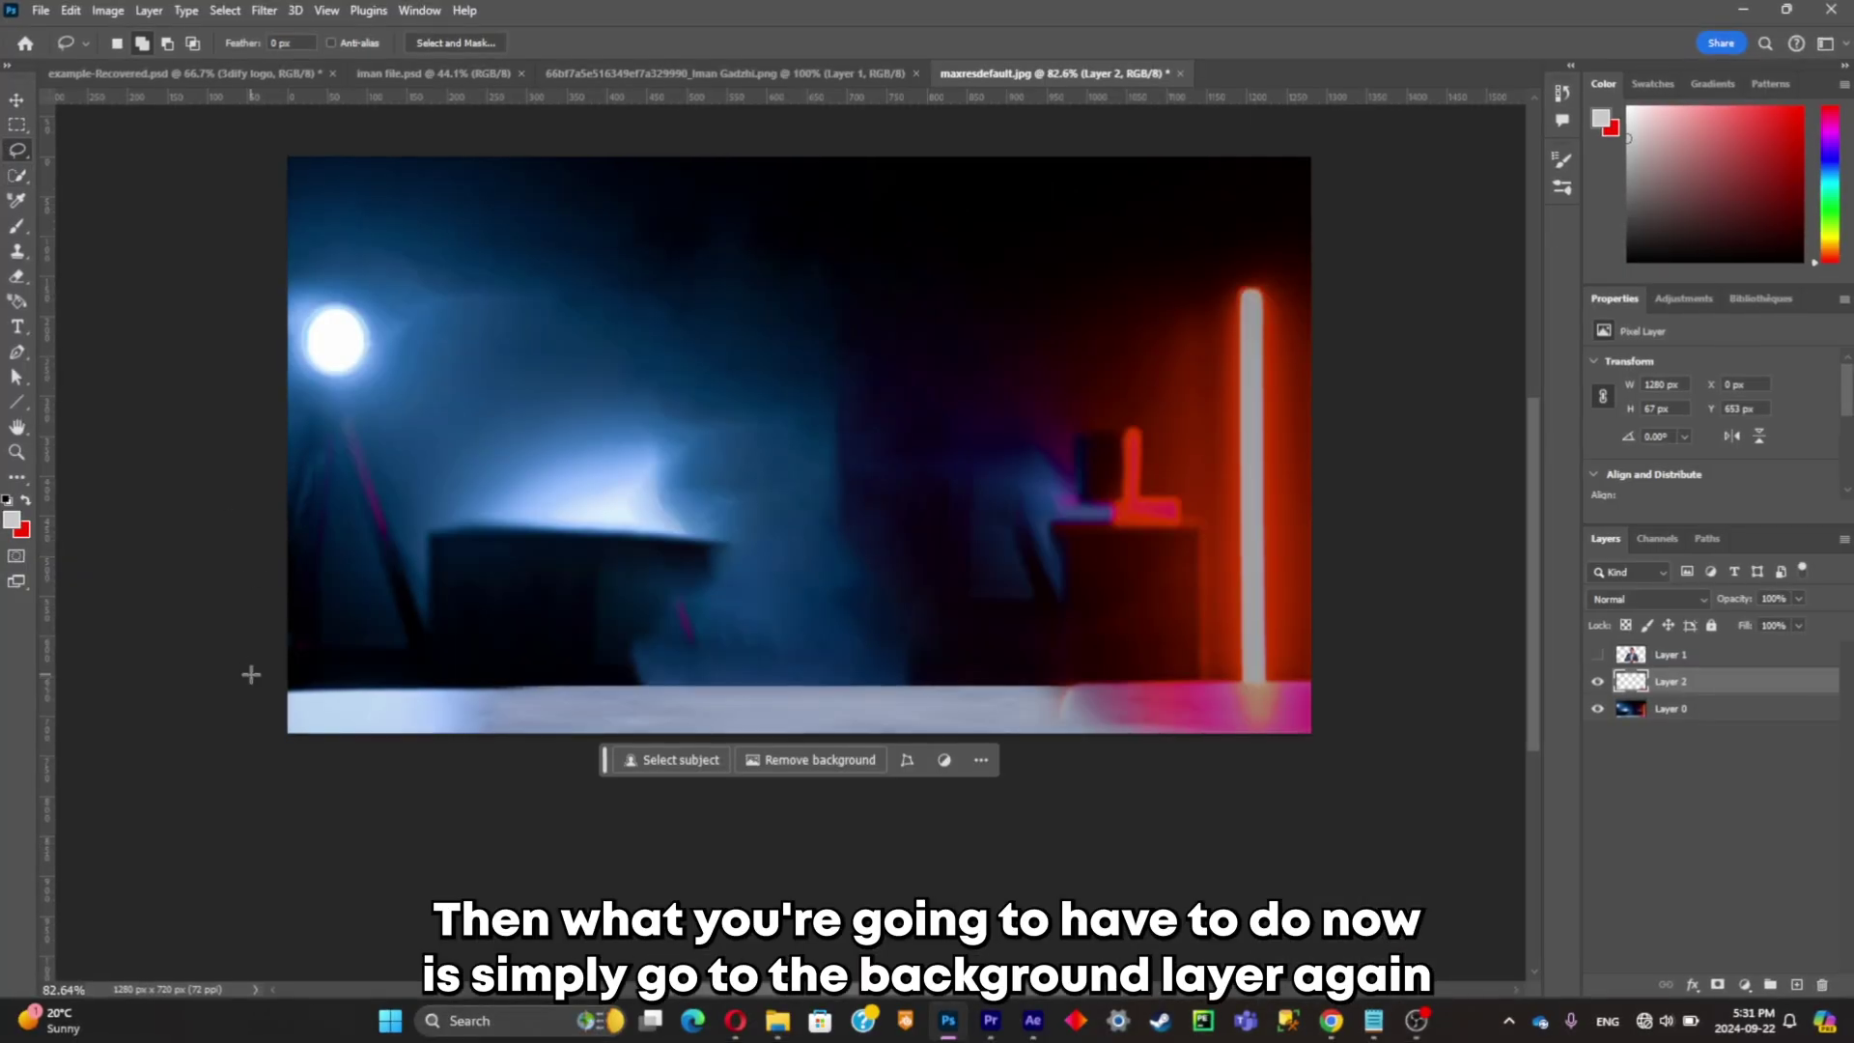
Lasso the table area on the background layer and remove it with Delete and Fill Selection
left_click(1704, 718)
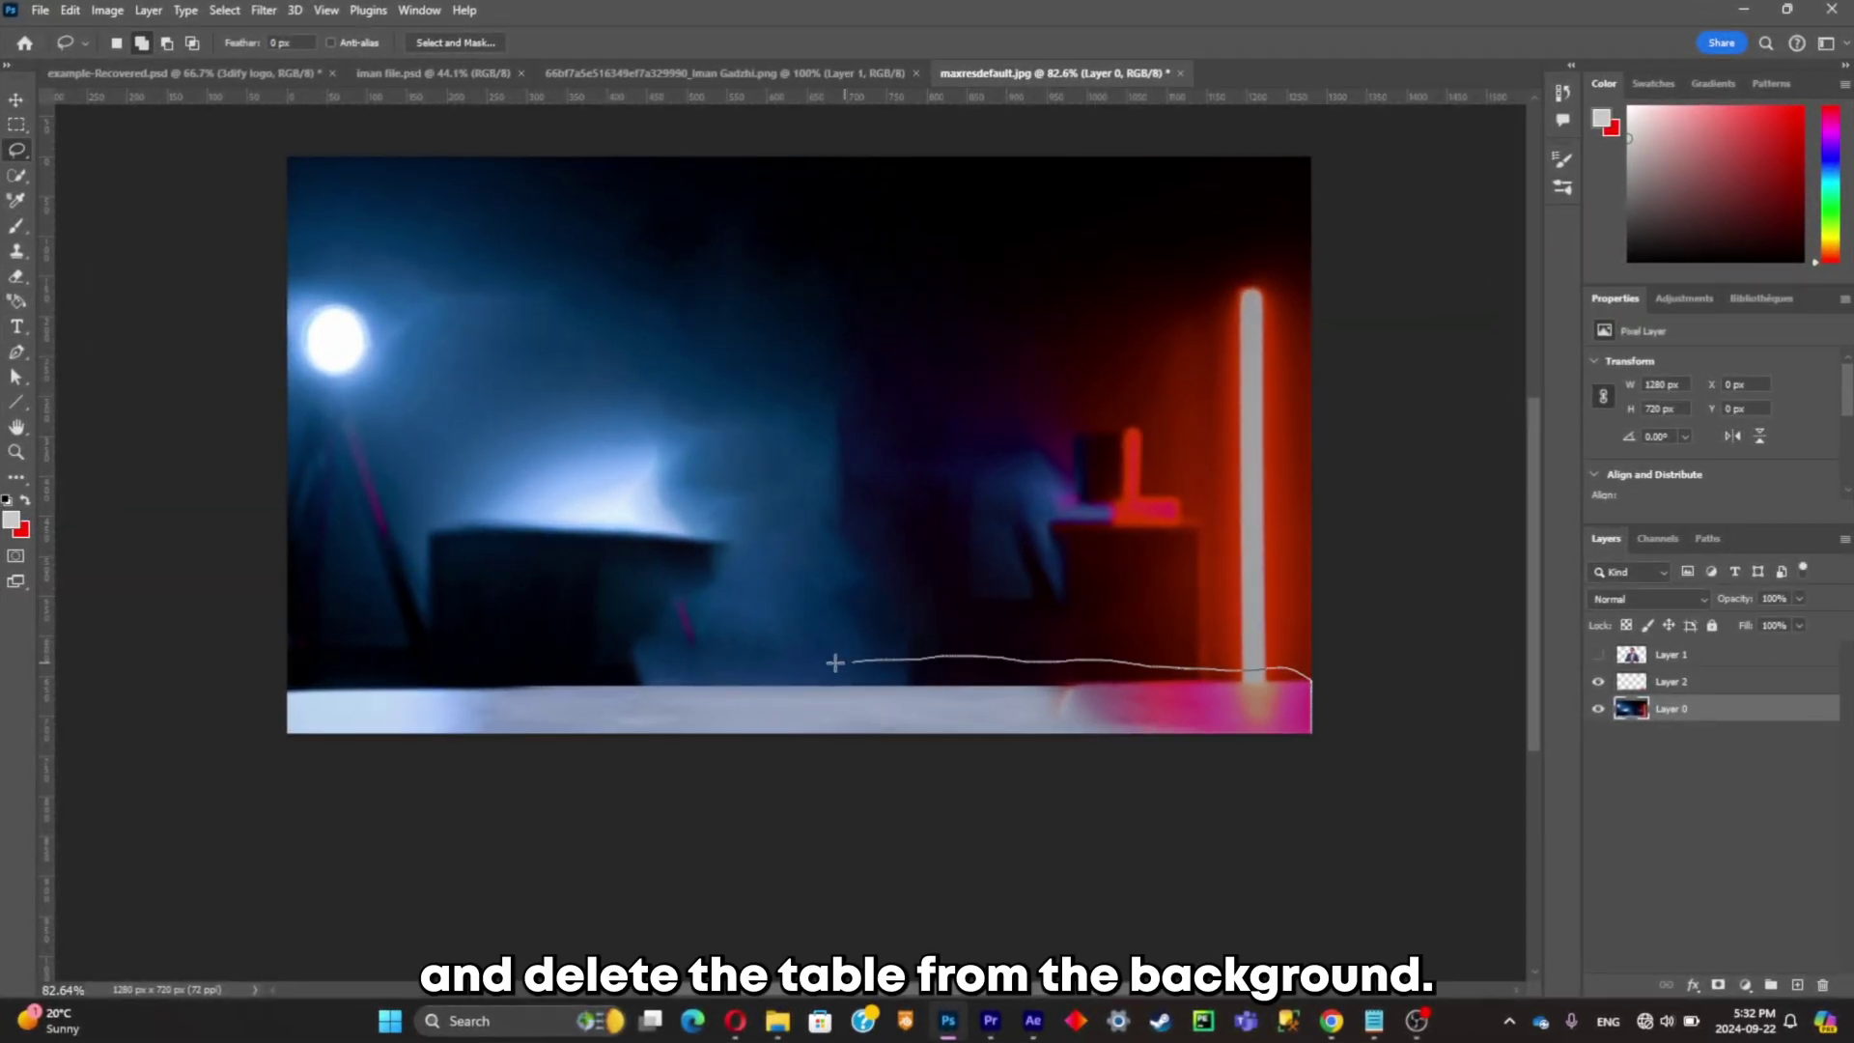
left_click_drag(598, 660, 286, 666)
right_click(1245, 729)
left_click(1303, 671)
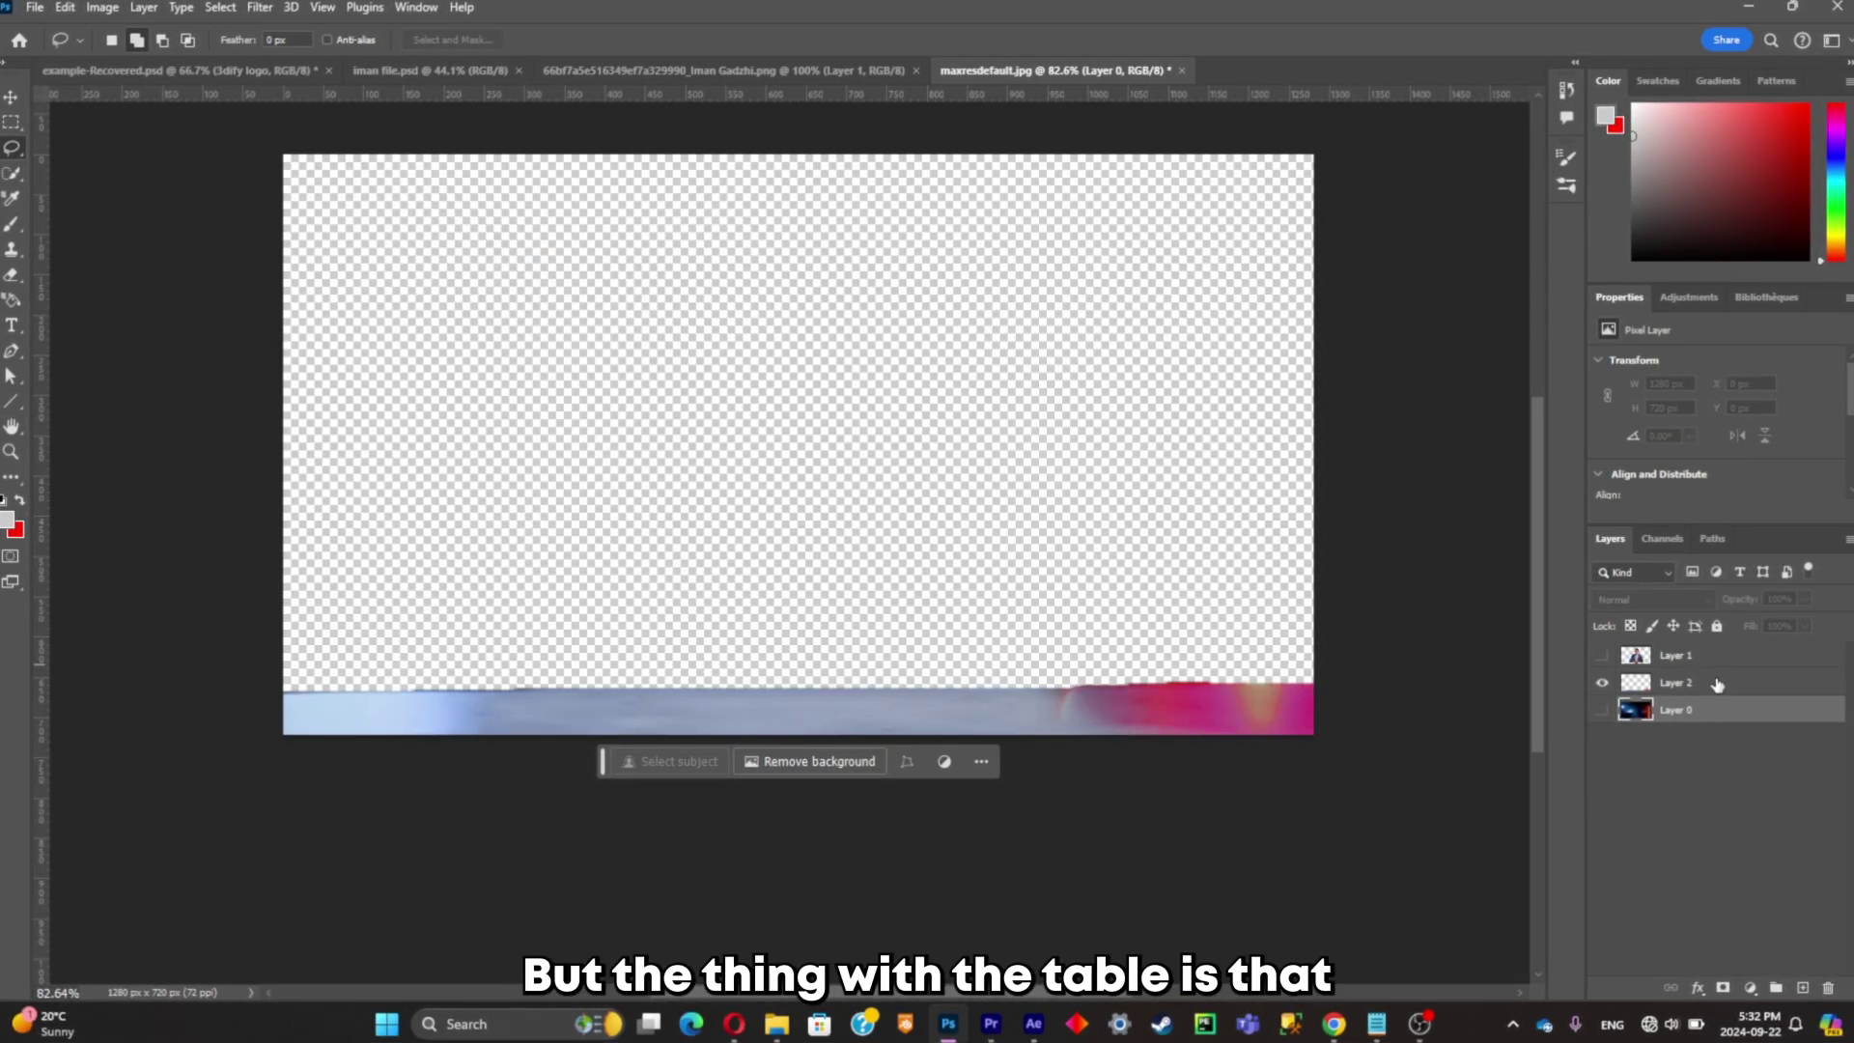
Stretch the table layer vertically with Free Transform to about 950 px high so its texture covers the whole canvas
left_click(1718, 685)
key("ctrl+a")
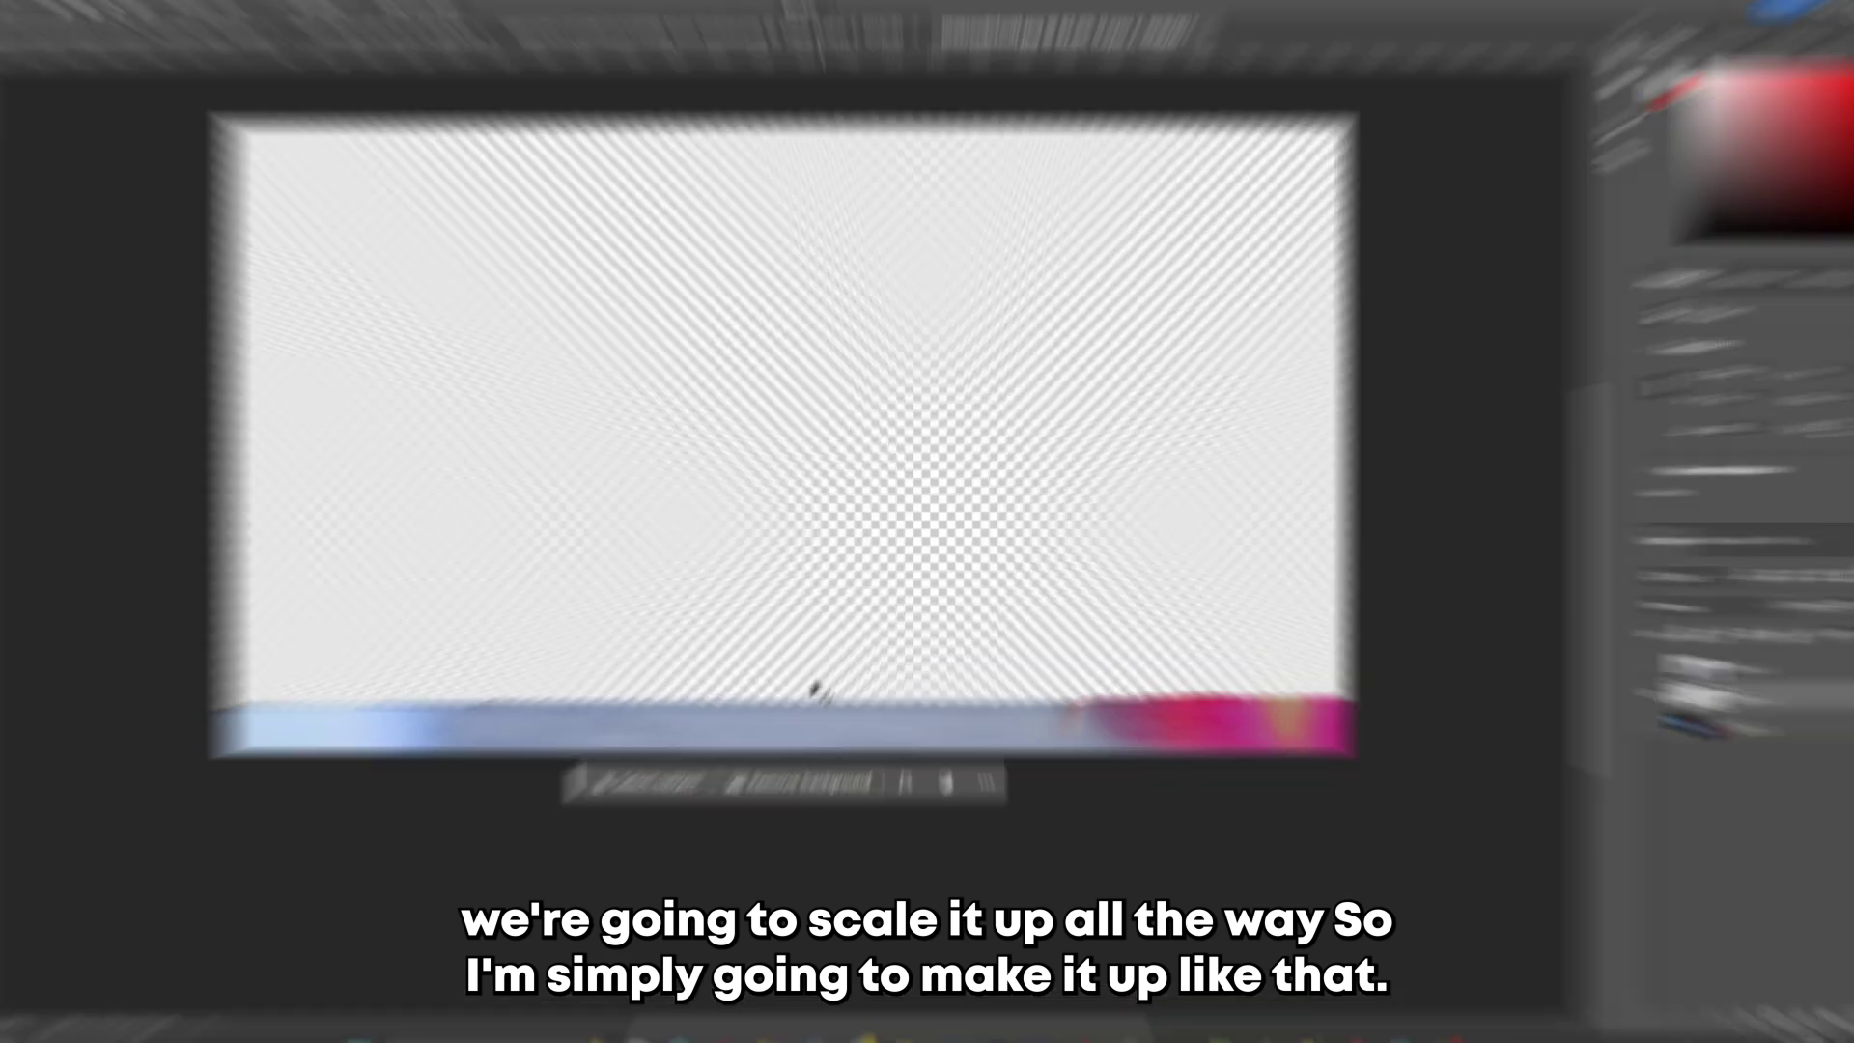
key("ctrl+t")
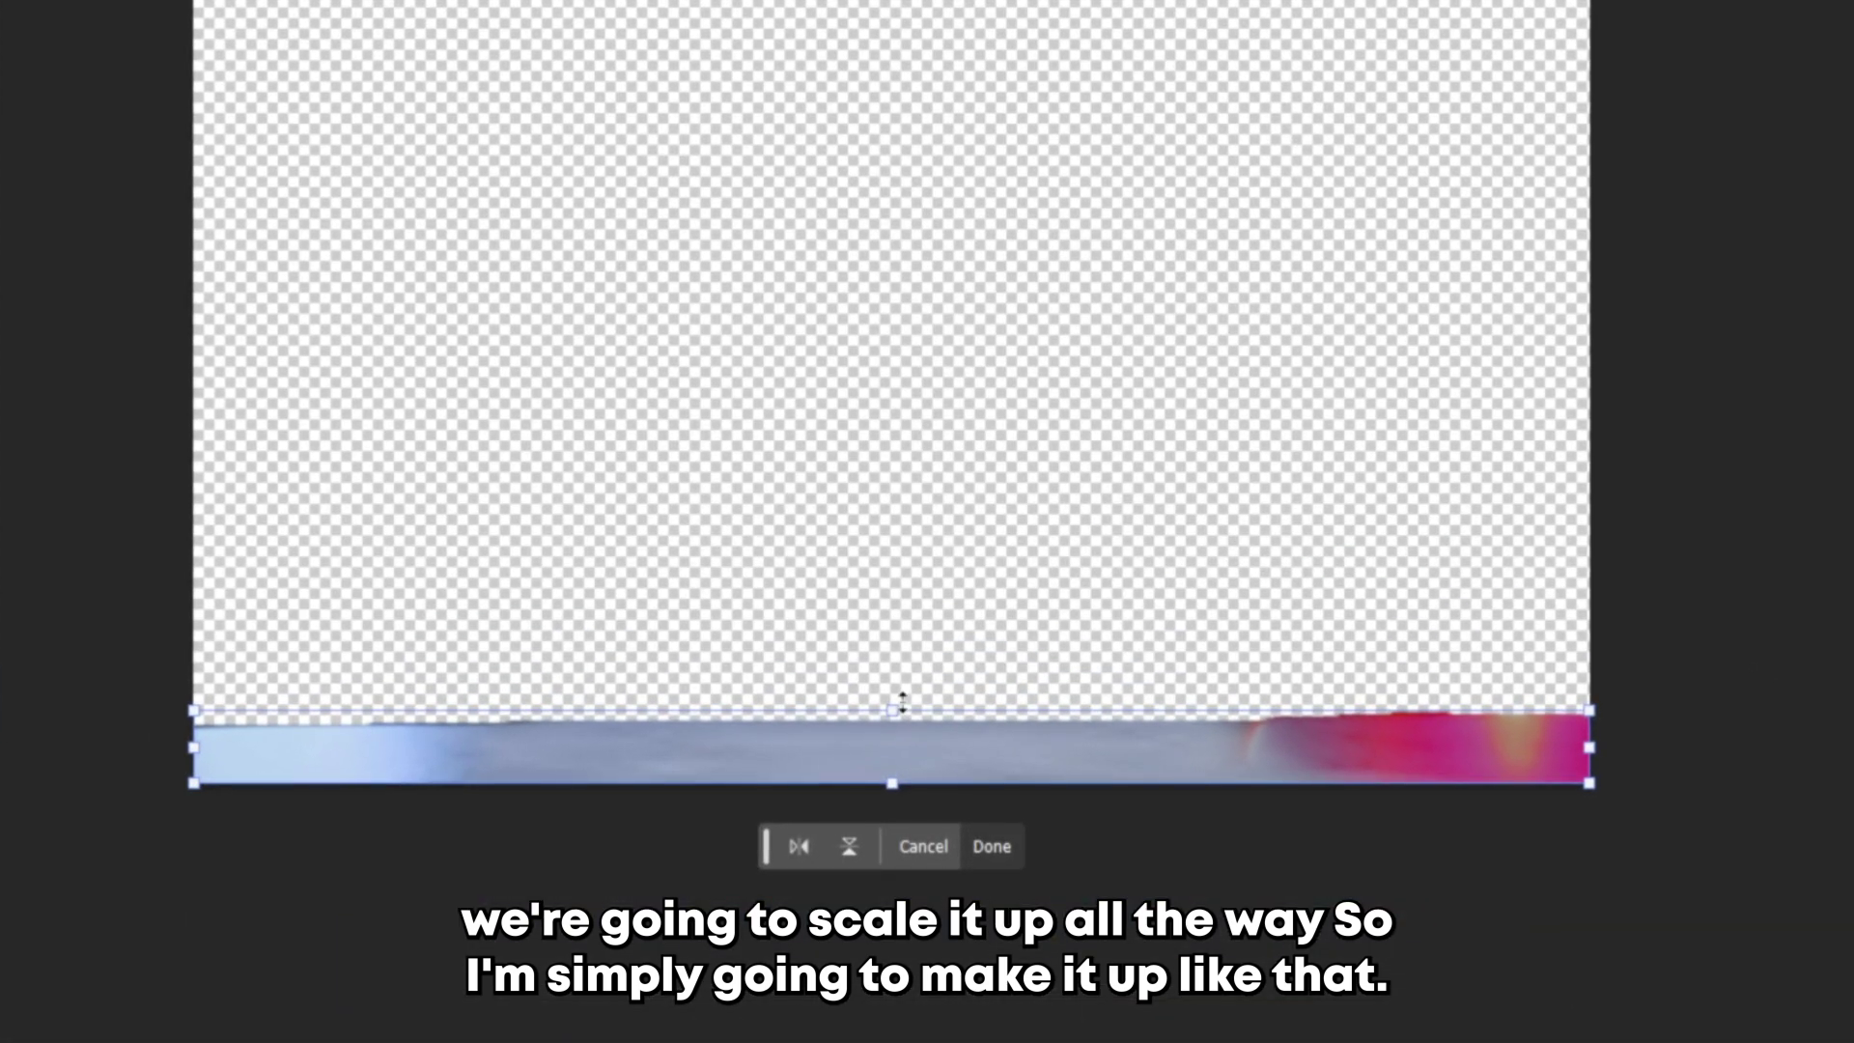
left_click_drag(902, 703, 884, 0)
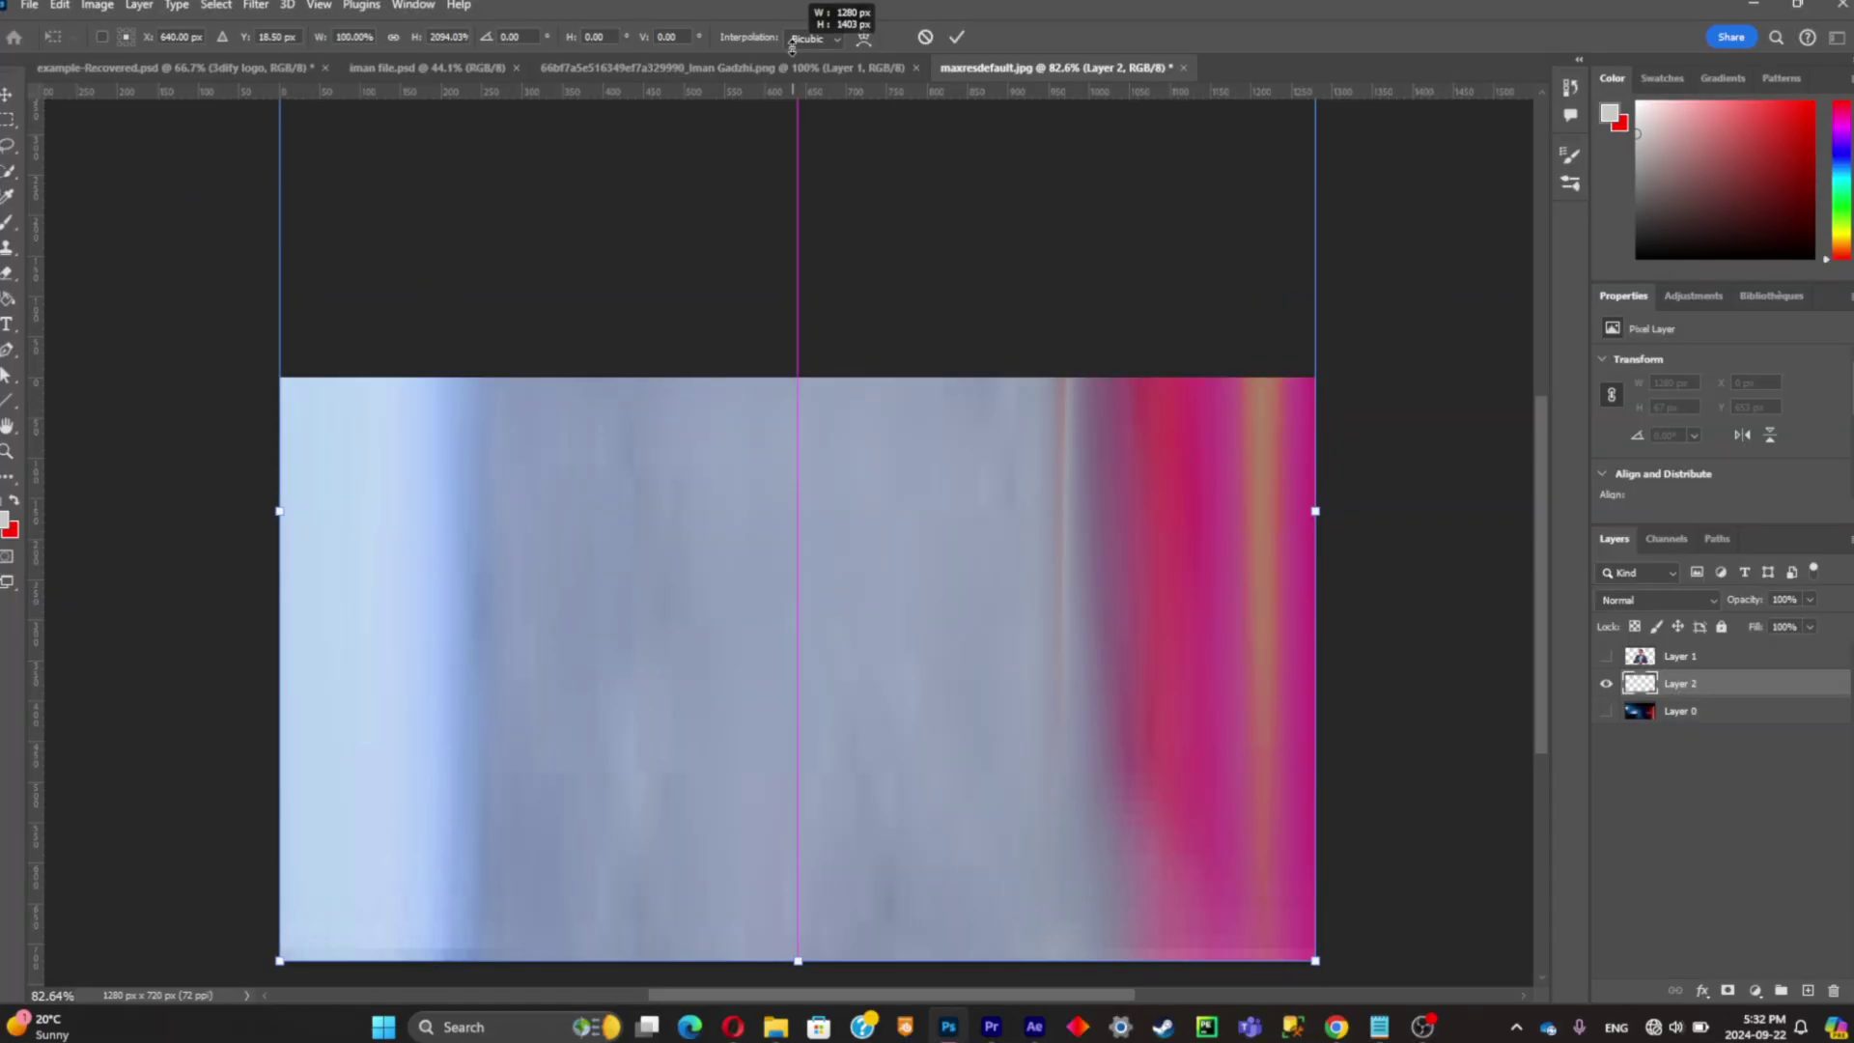
left_click_drag(791, 49, 879, 502)
scroll(893, 666, "down", 5)
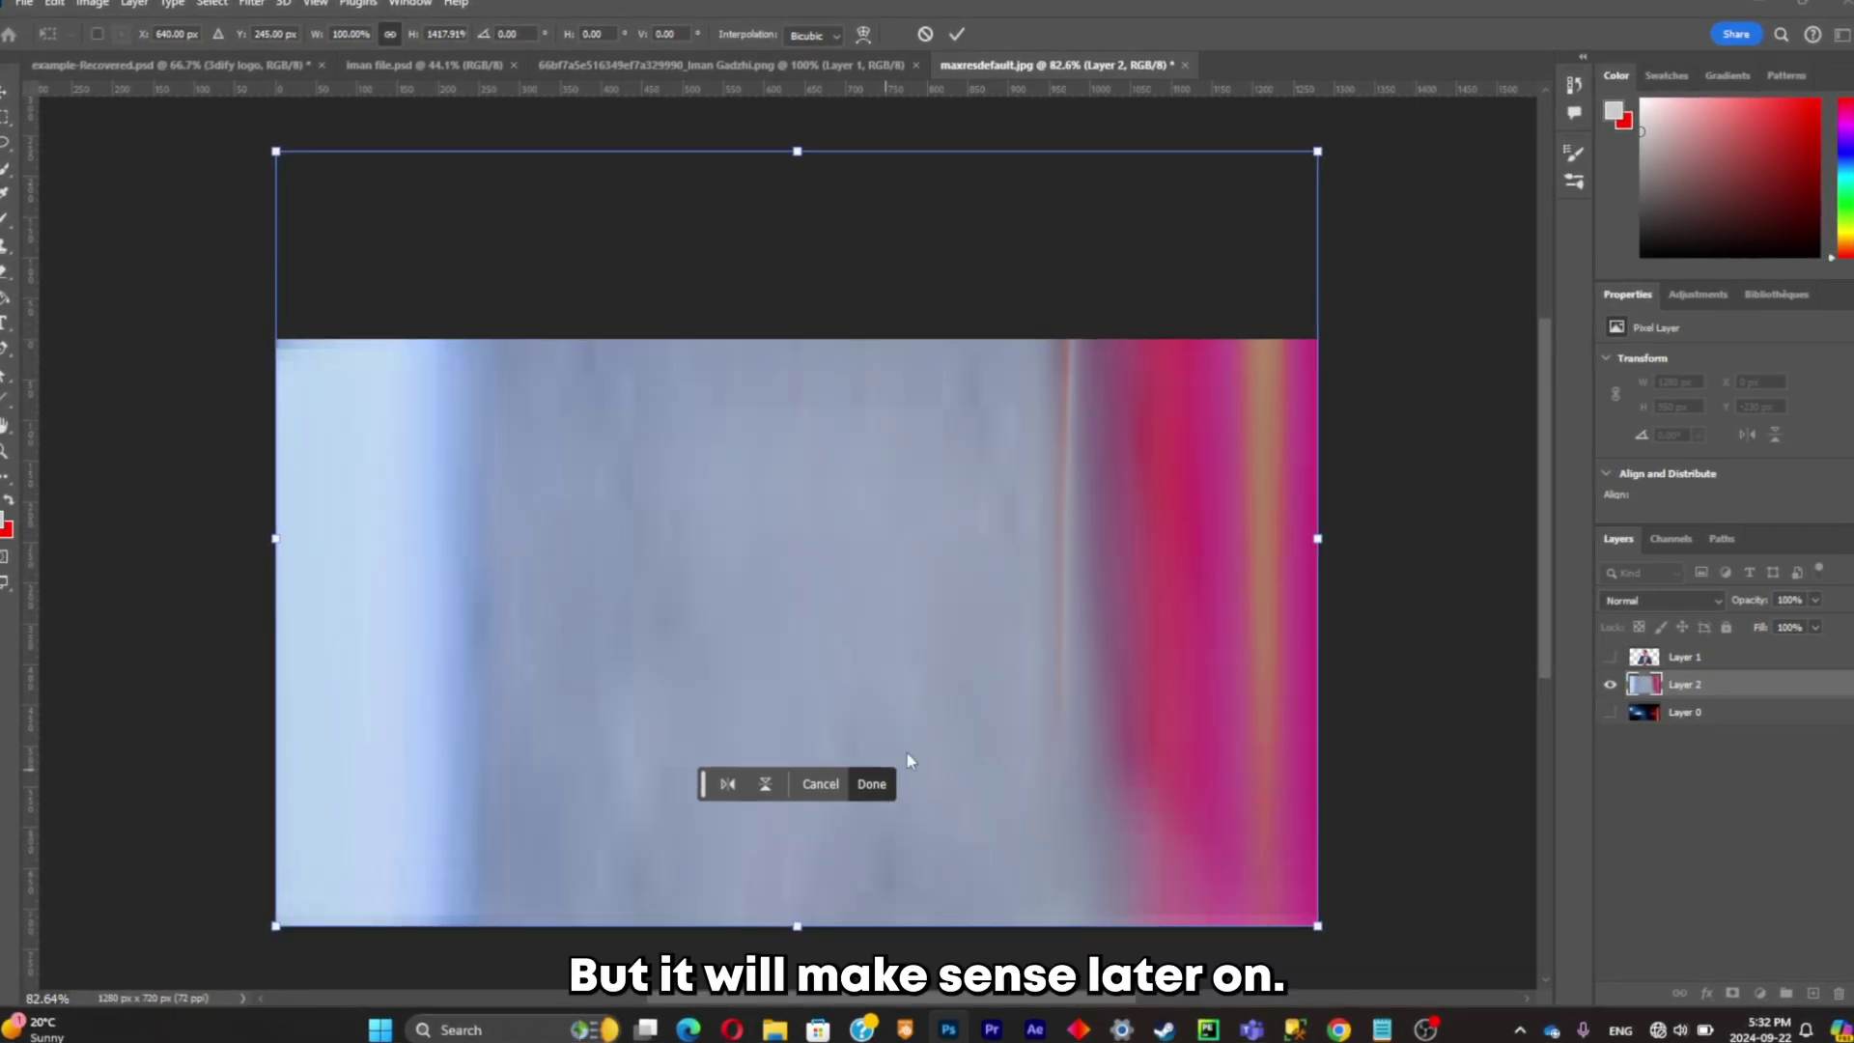
left_click(872, 782)
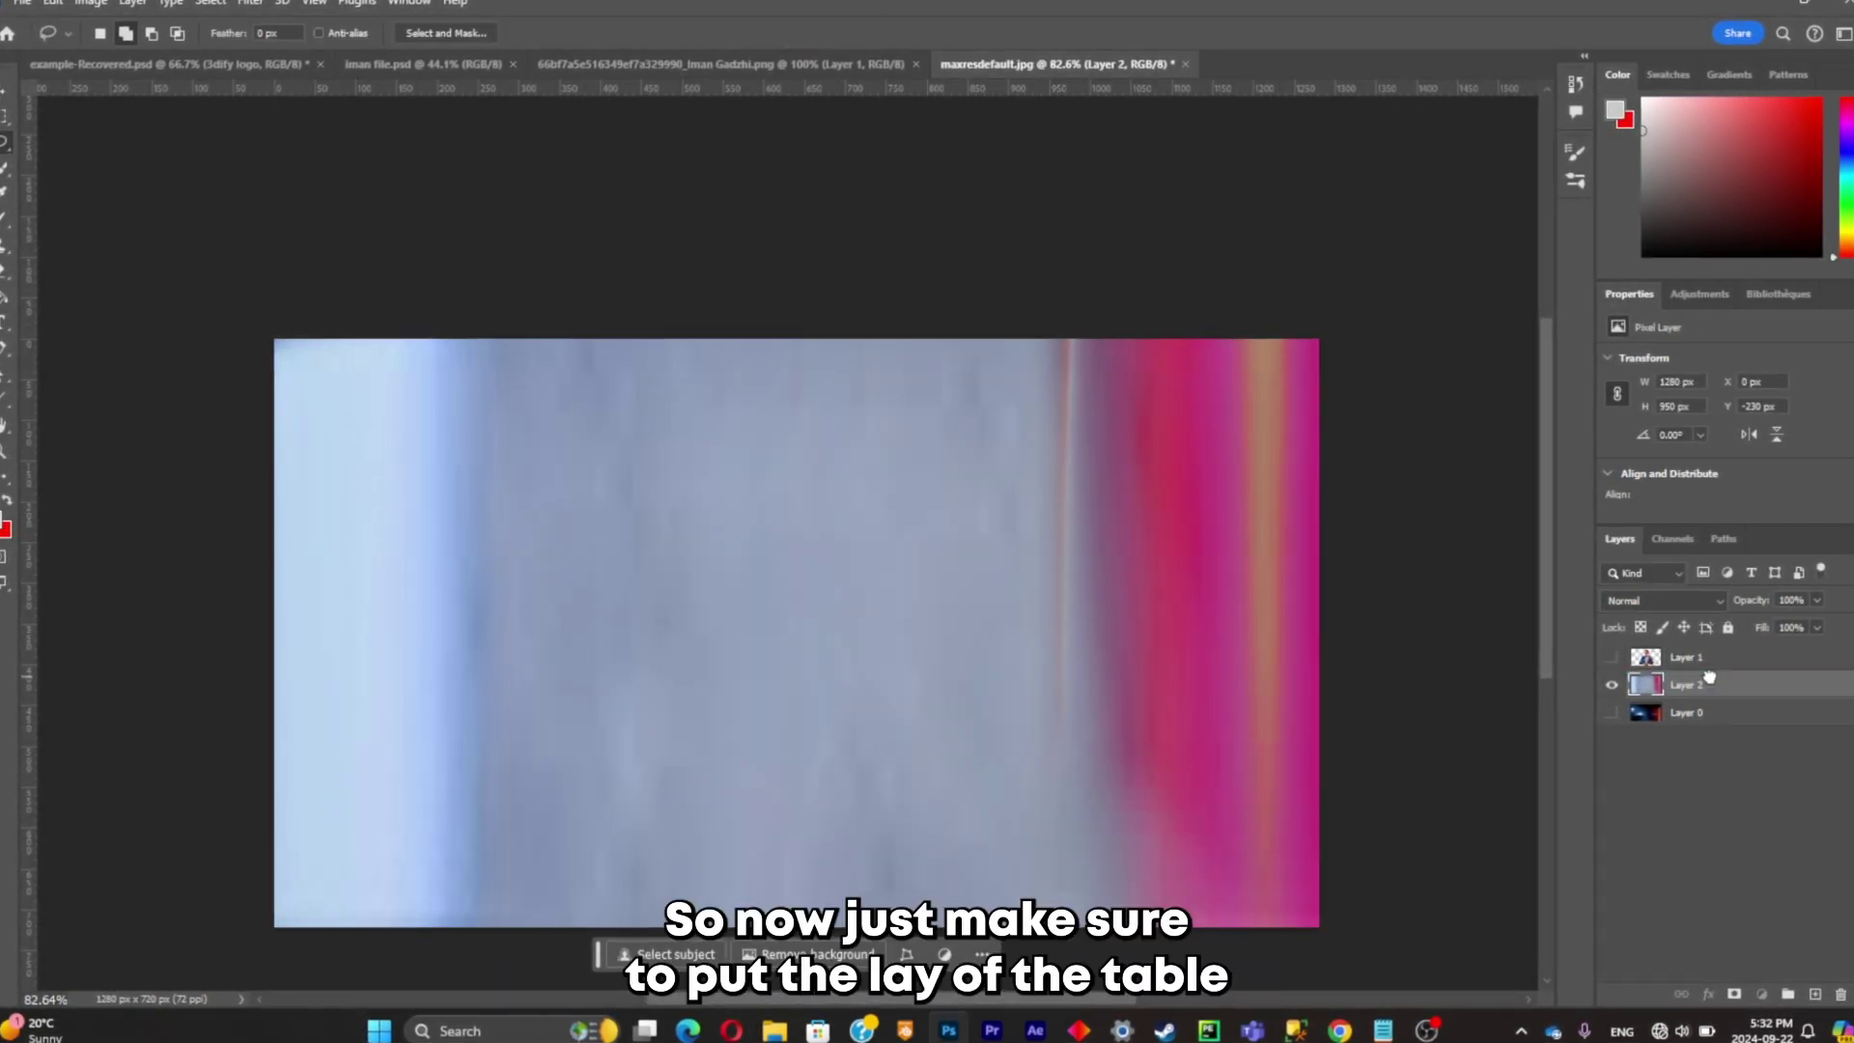
Move the table layer above the man's layer and toggle its visibility to compare the image with and without it
left_click_drag(1709, 682, 1685, 649)
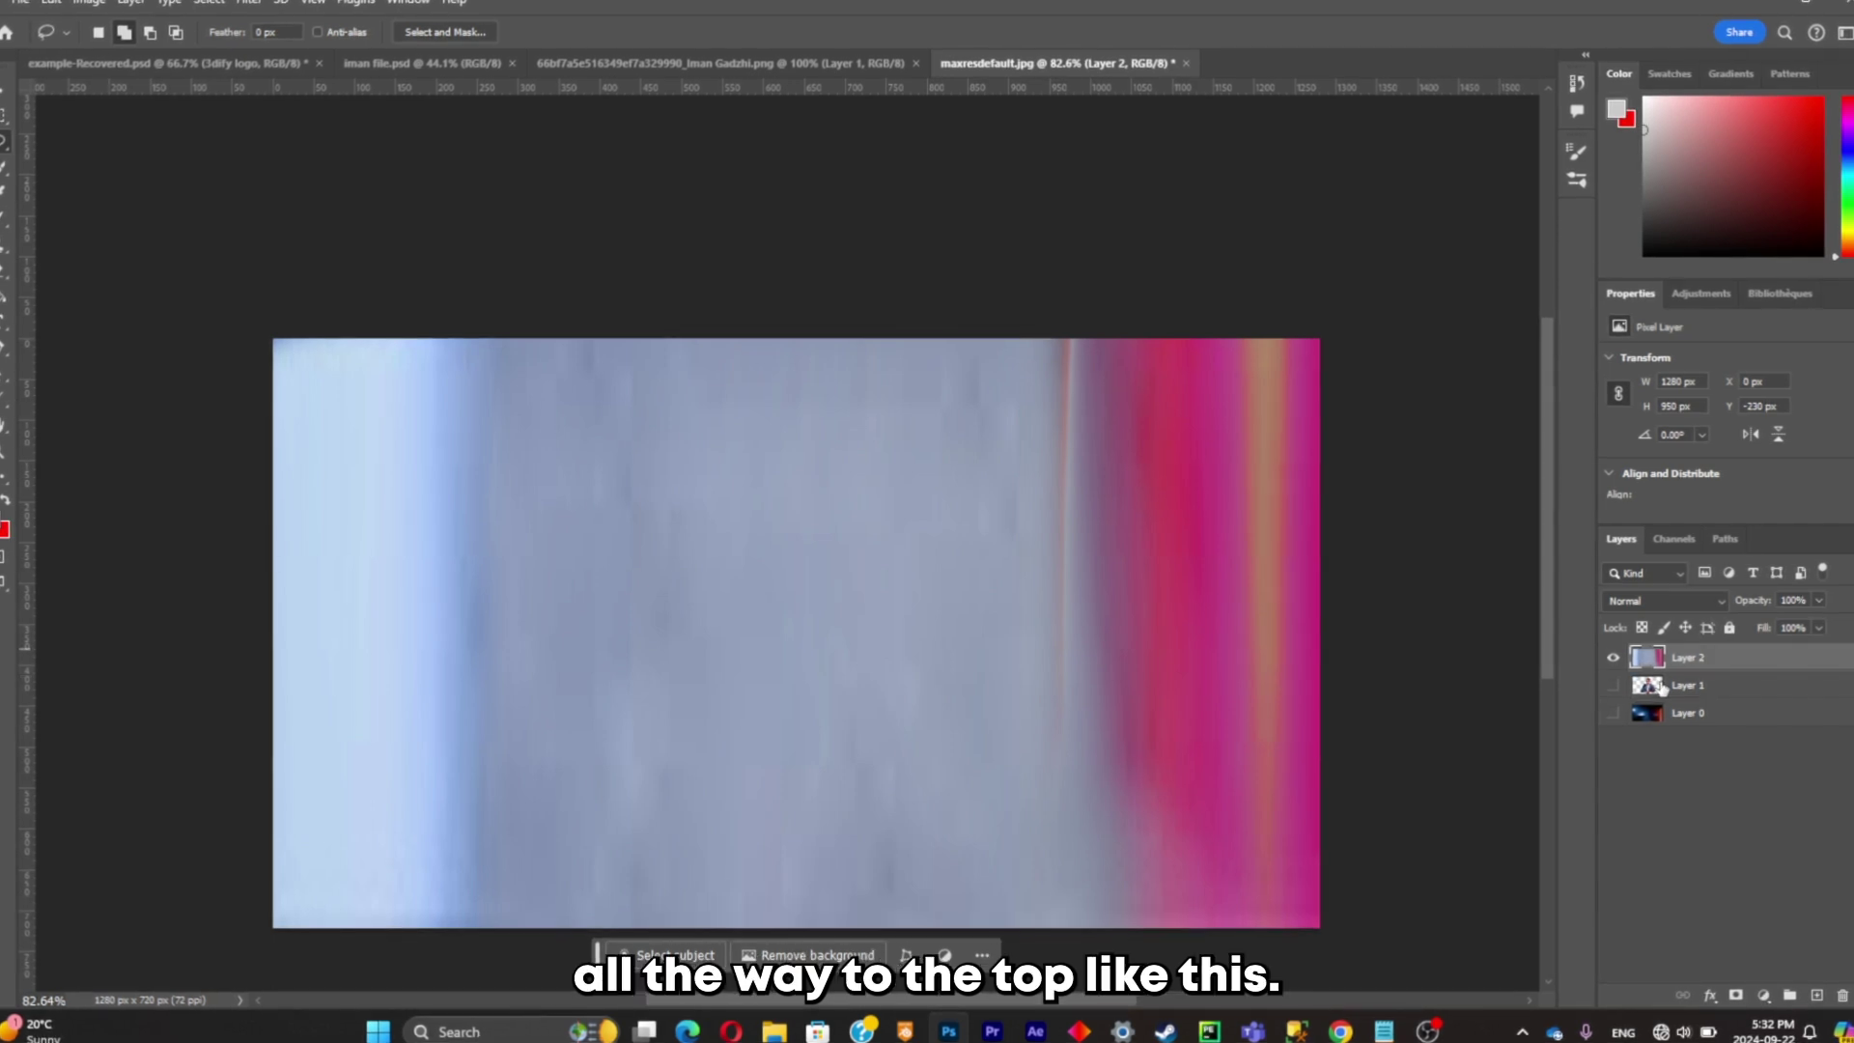
left_click(1613, 658)
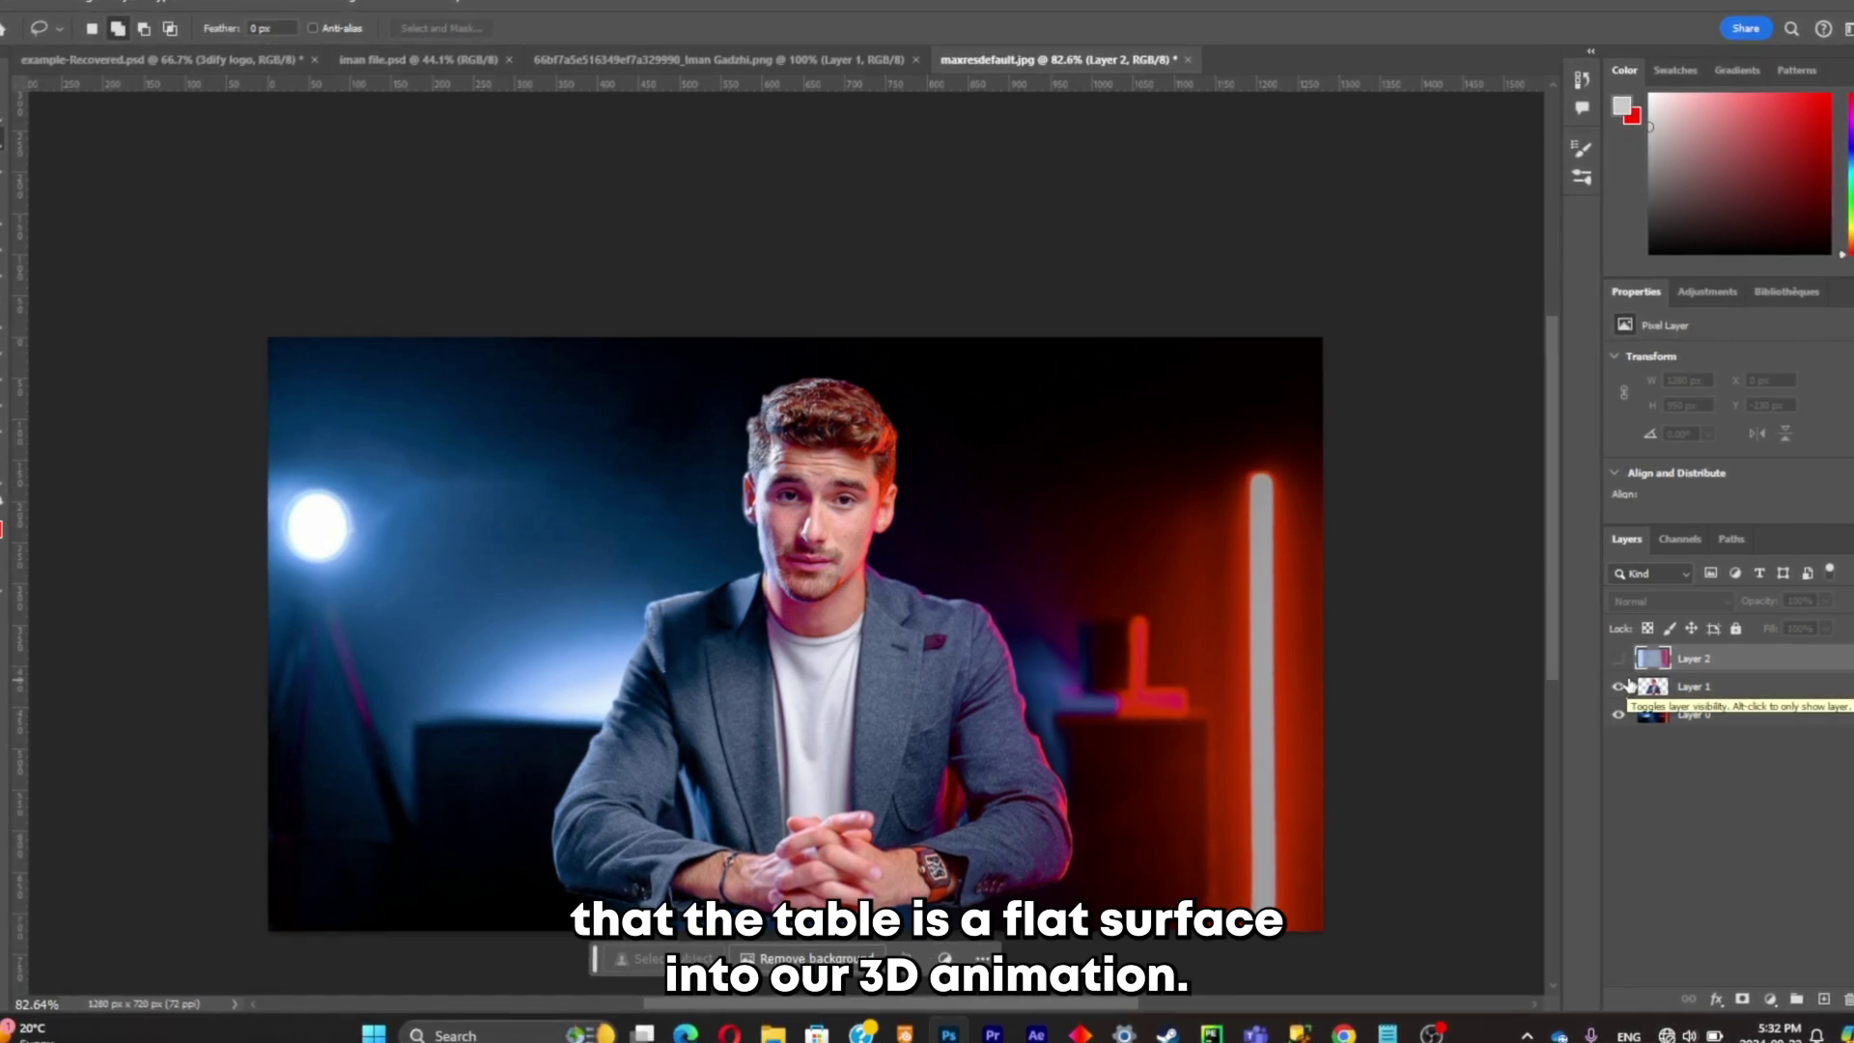
left_click(1619, 659)
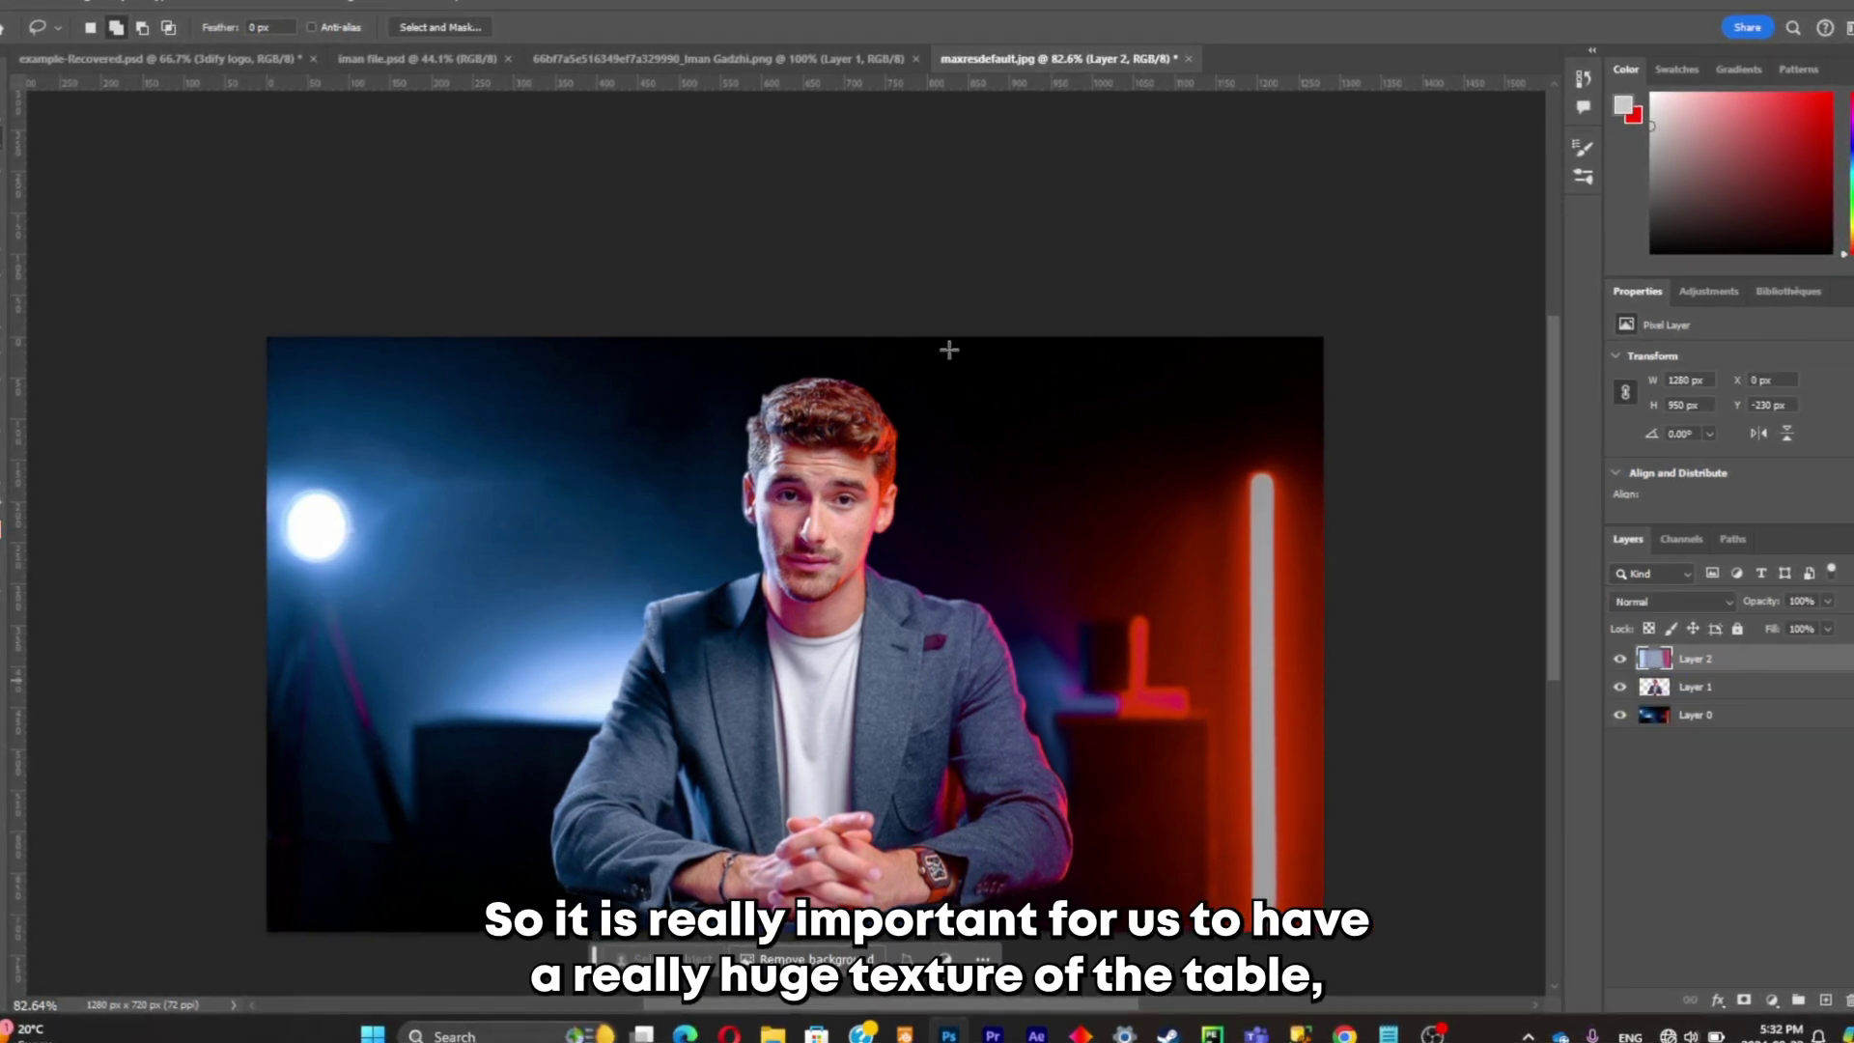
left_click(1619, 660)
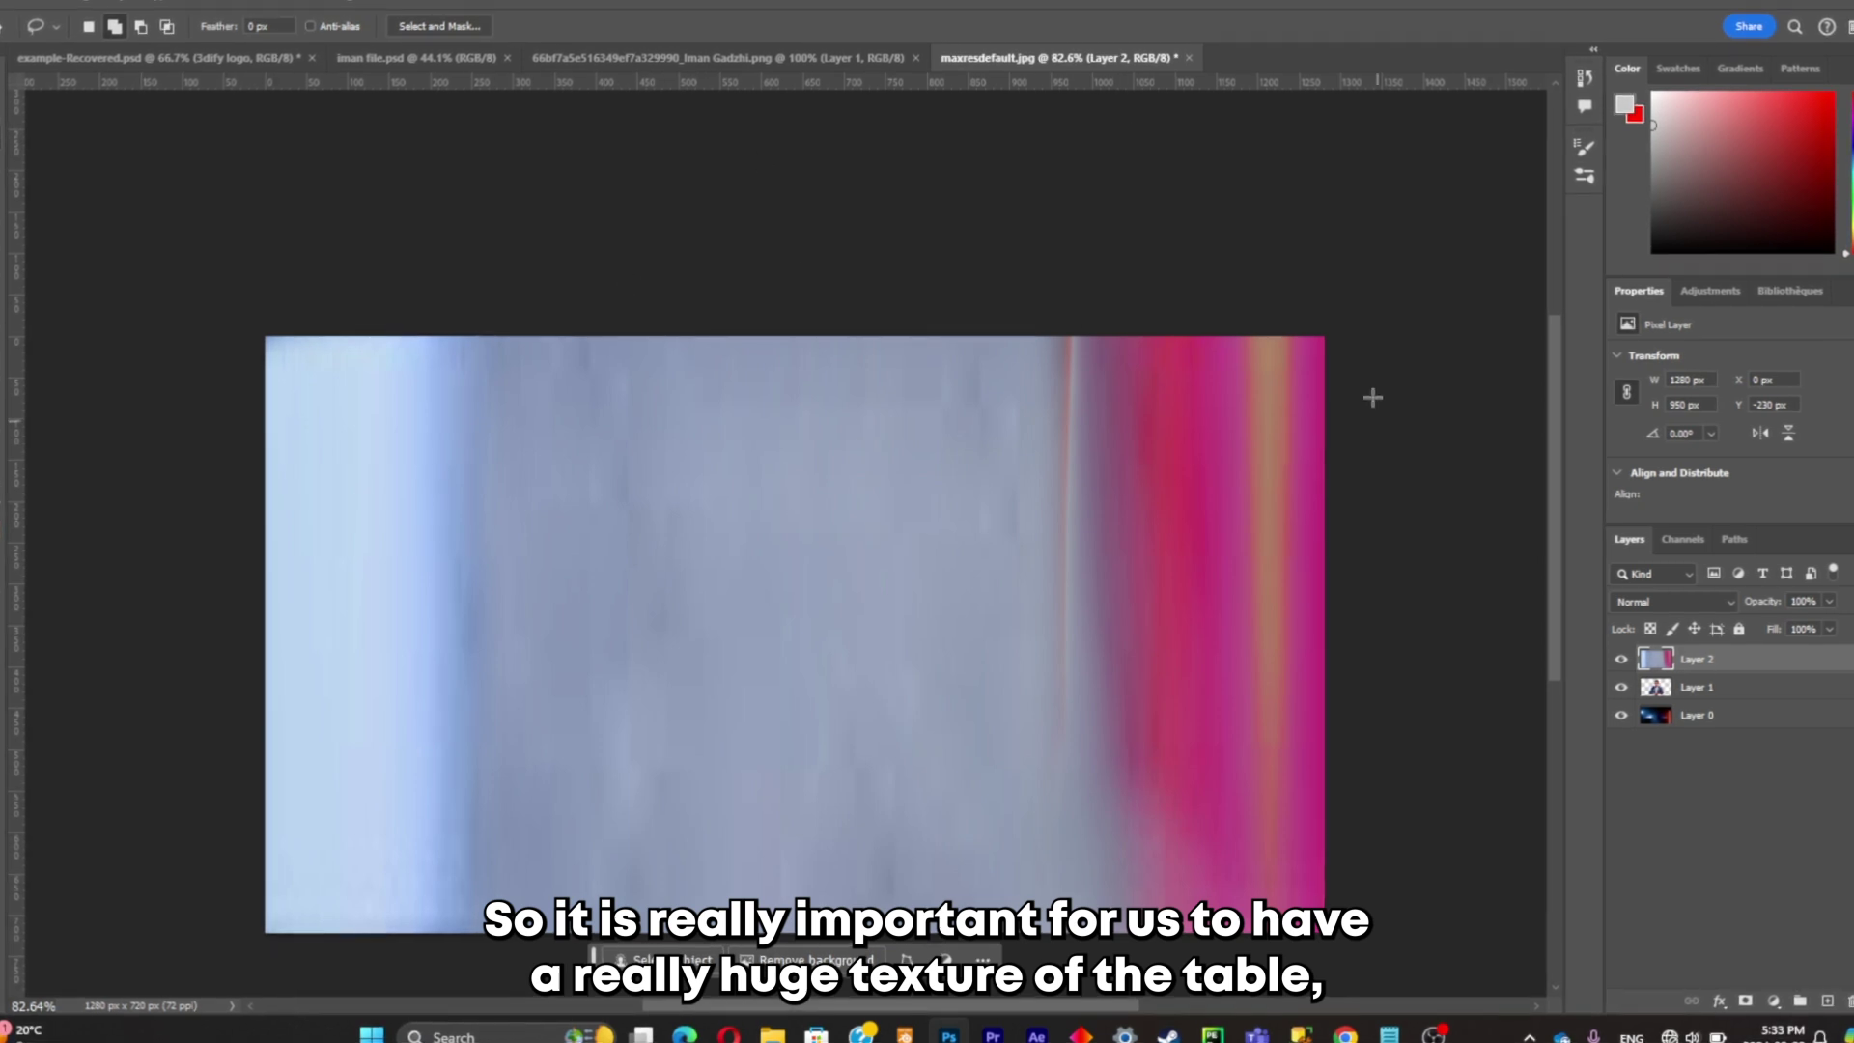
scroll(782, 778, "down", 1)
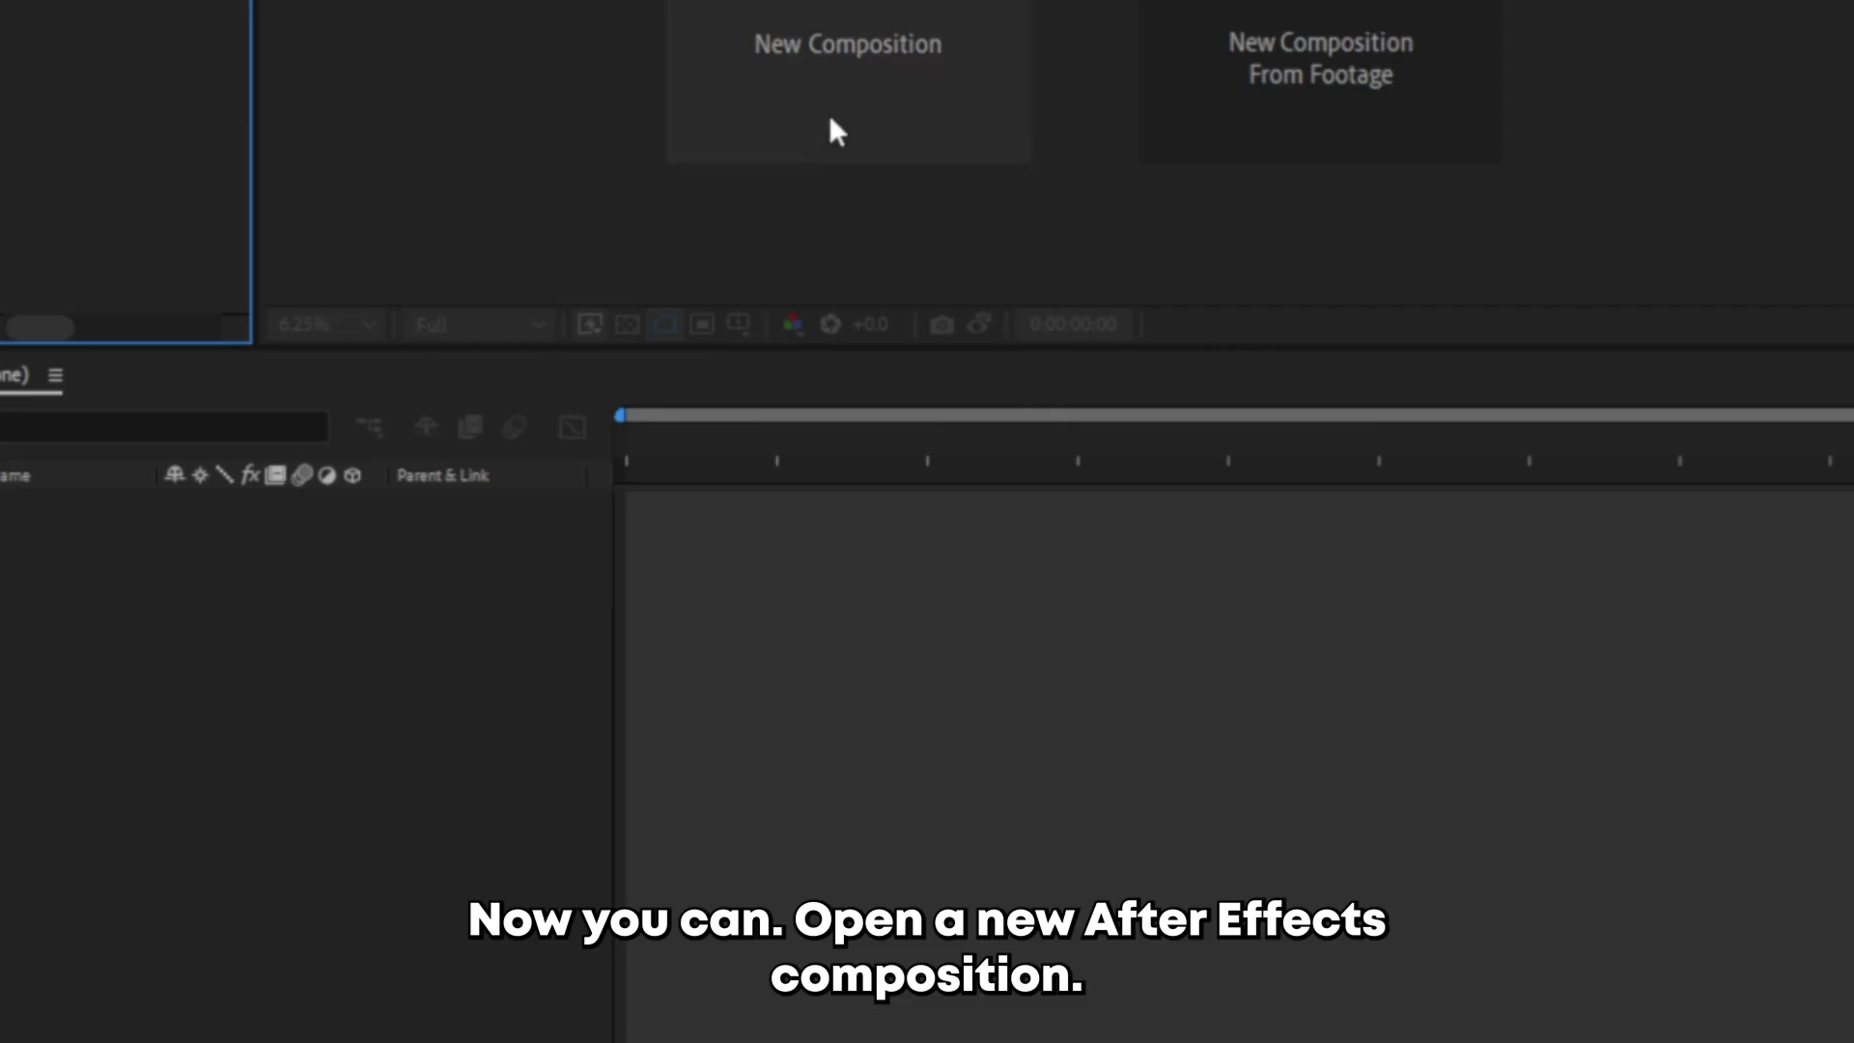
In After Effects, create a new composition and import ER.psd from Downloads into it as a composition with Editable Layer Styles
left_click(828, 116)
left_click(1170, 919)
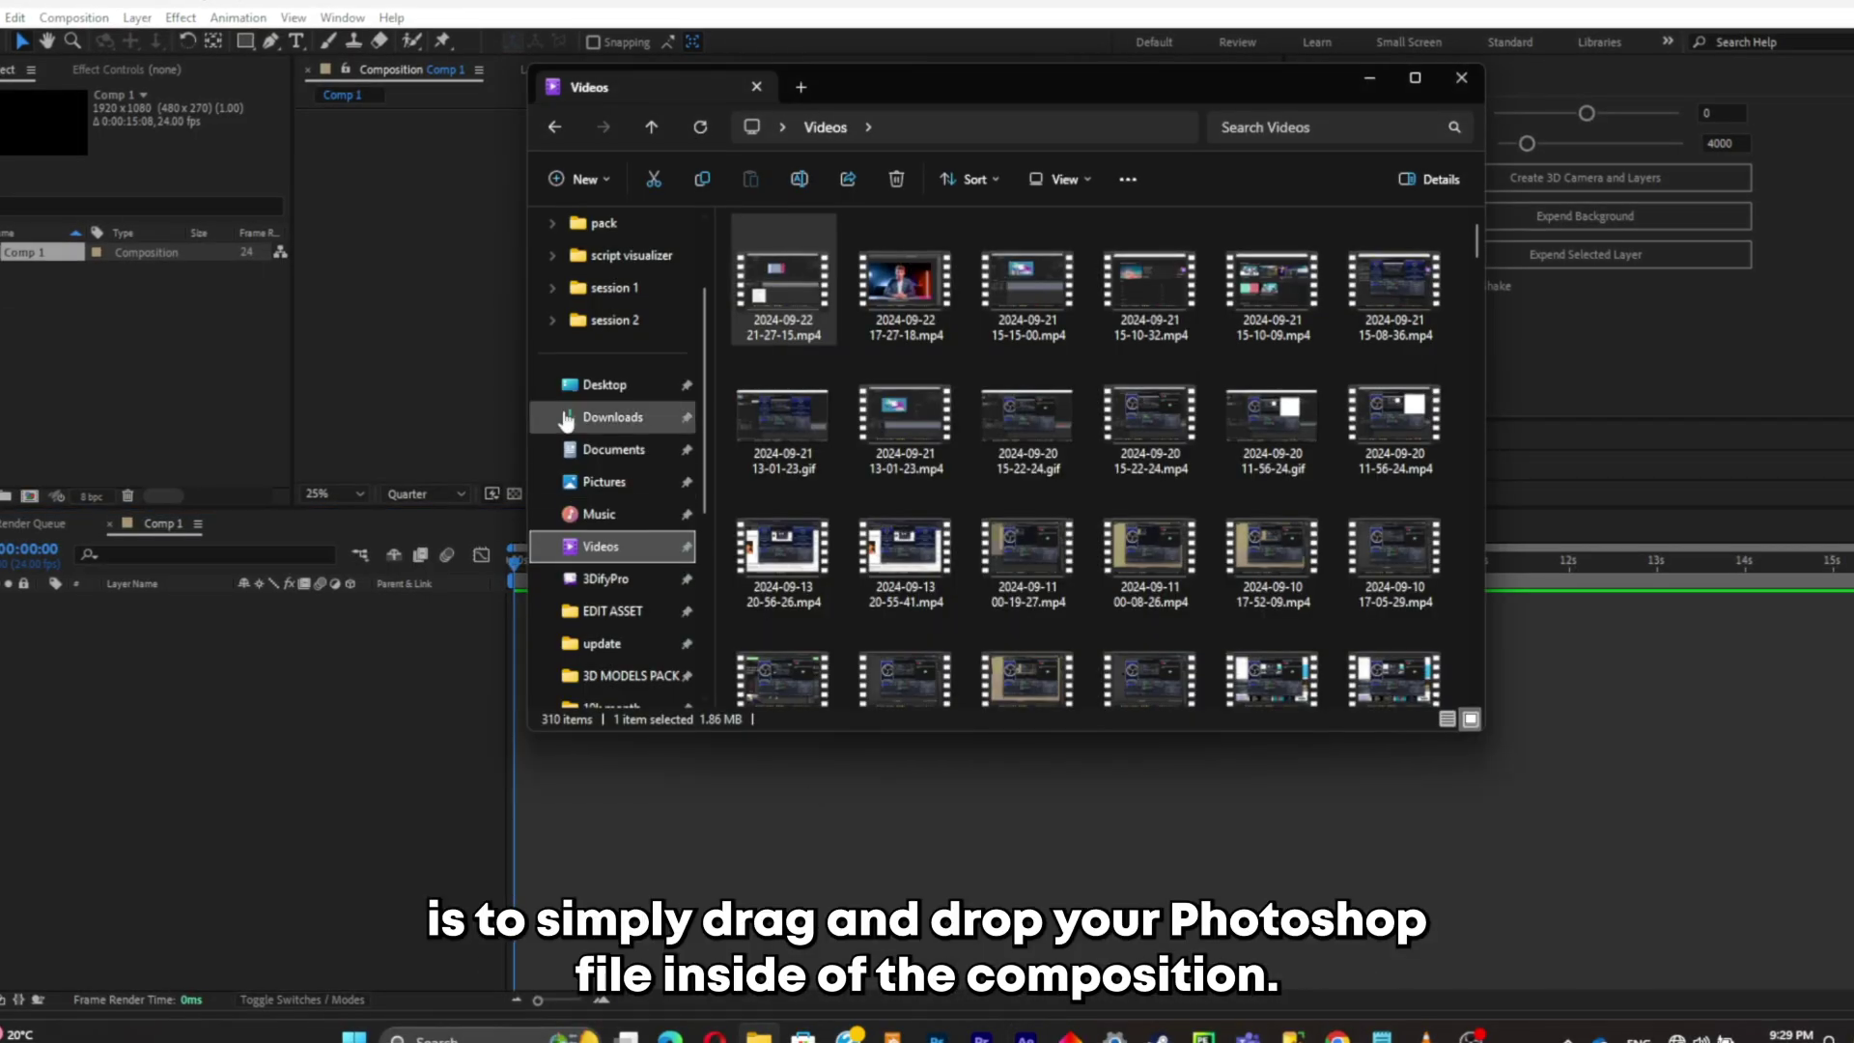
left_click(612, 416)
left_click_drag(1226, 365, 327, 686)
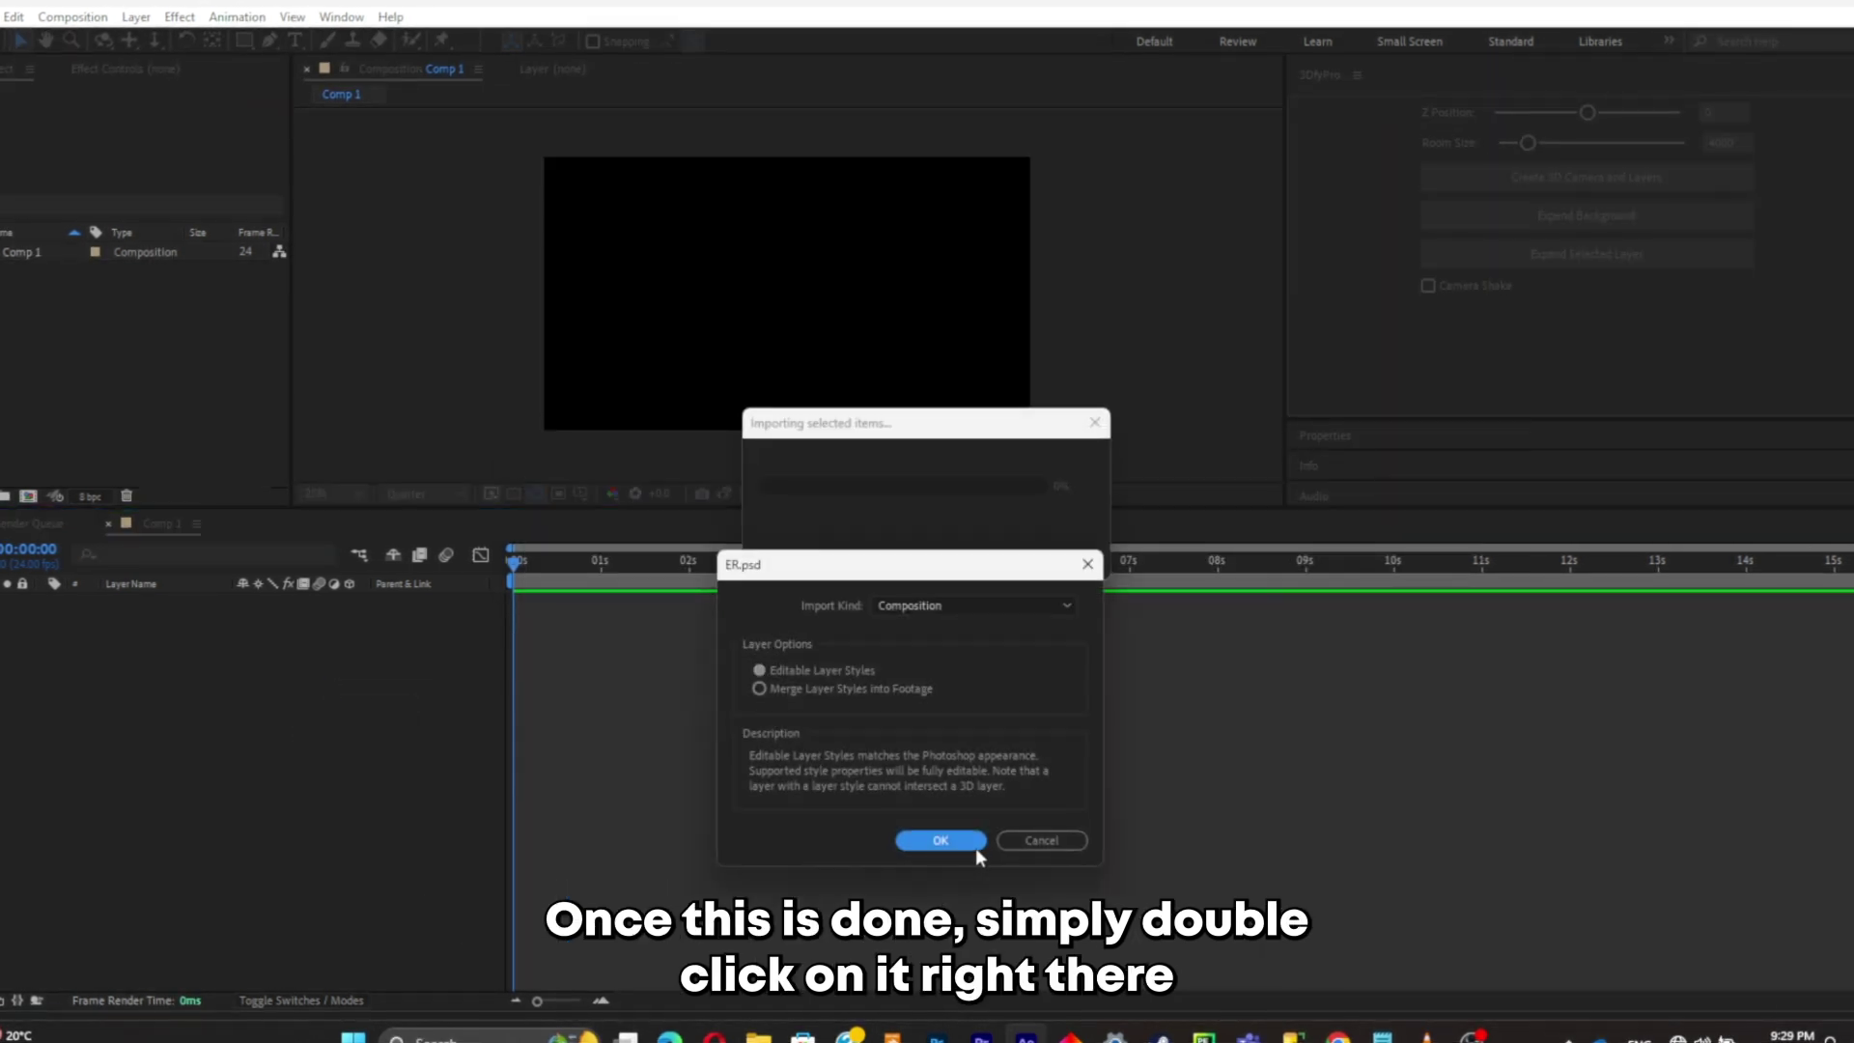
left_click(972, 842)
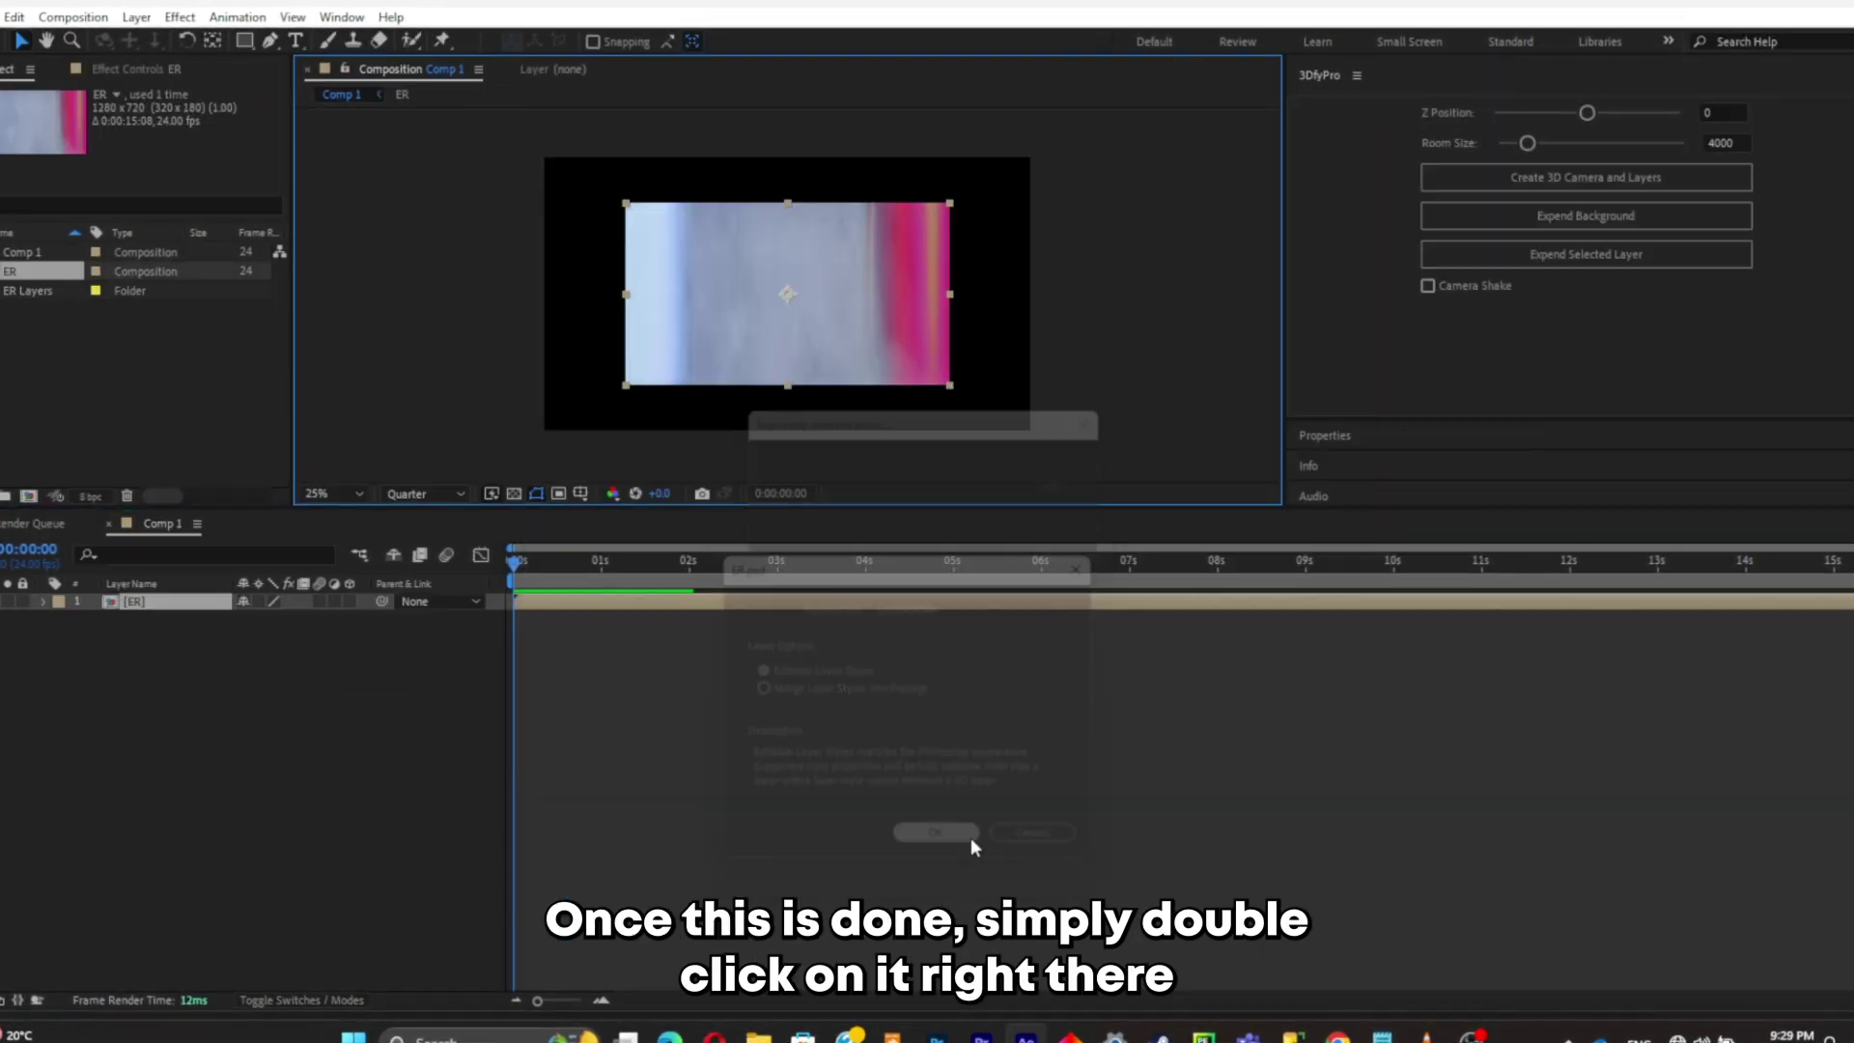
Open the nested ER composition and add a new camera to it
double_click(207, 600)
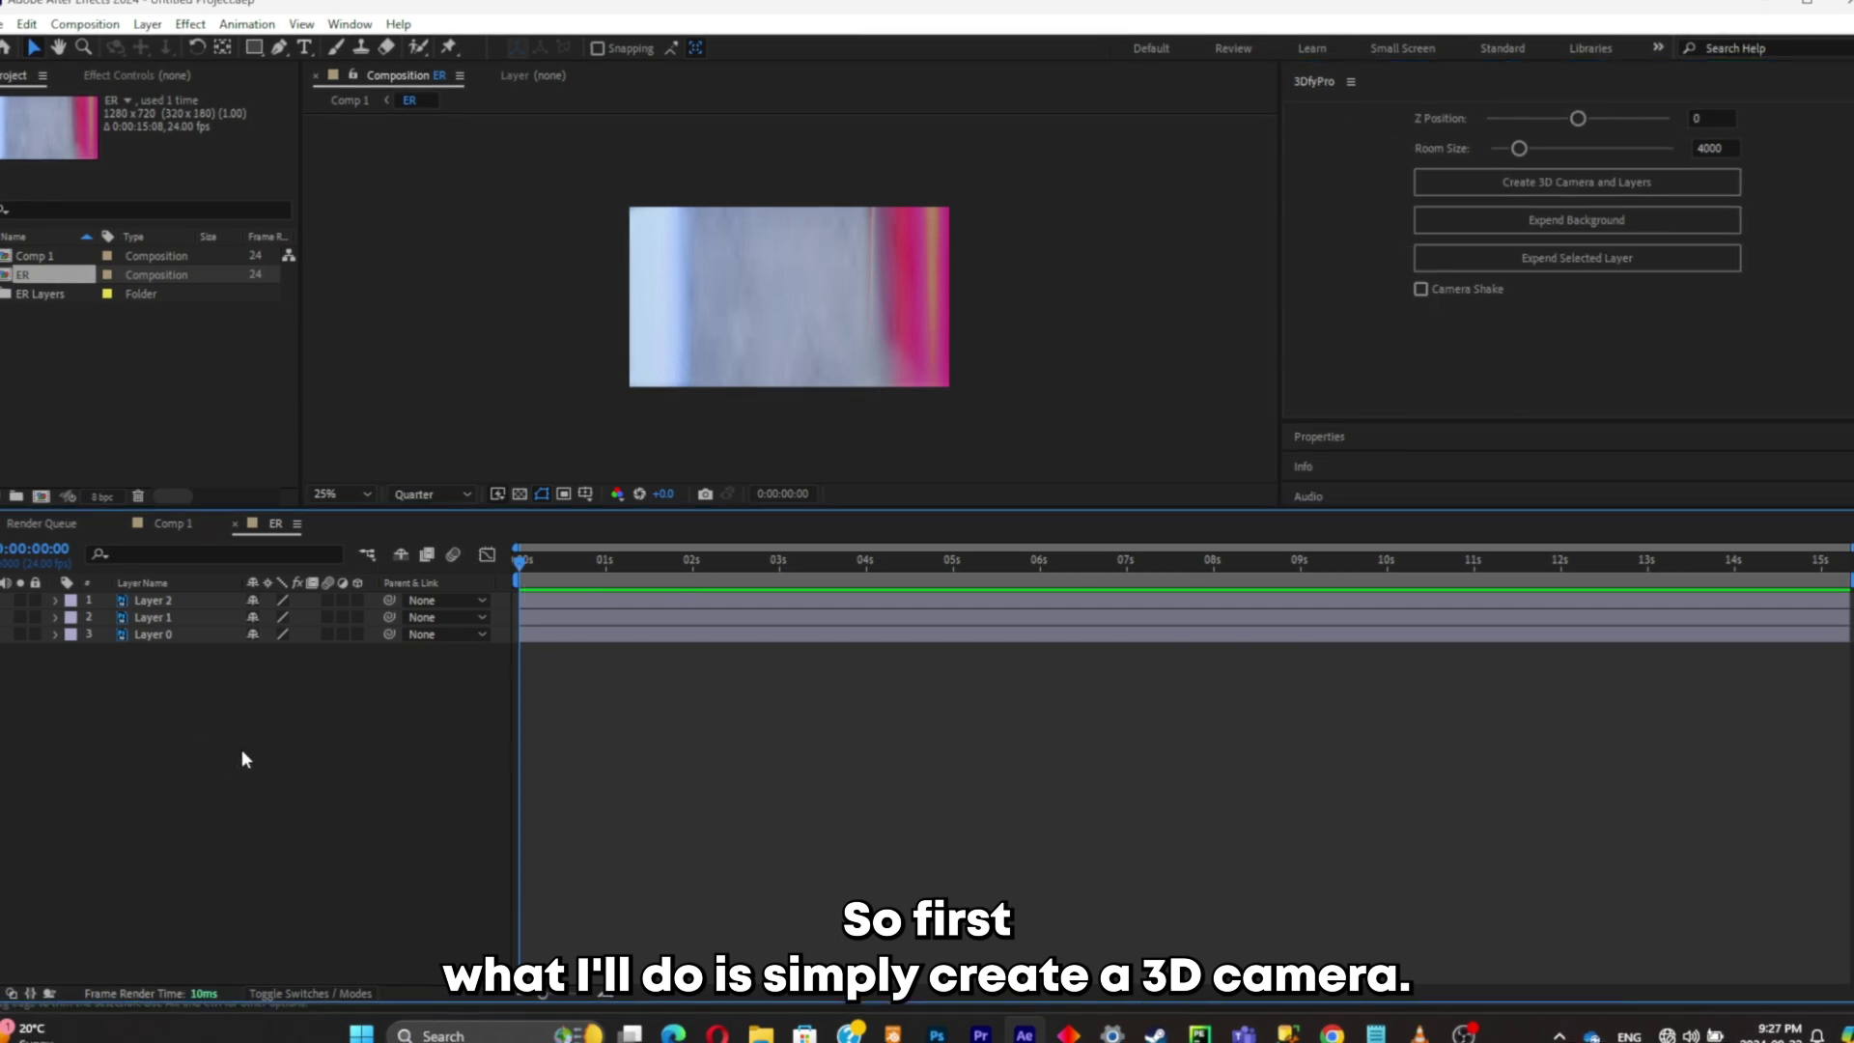
right_click(247, 738)
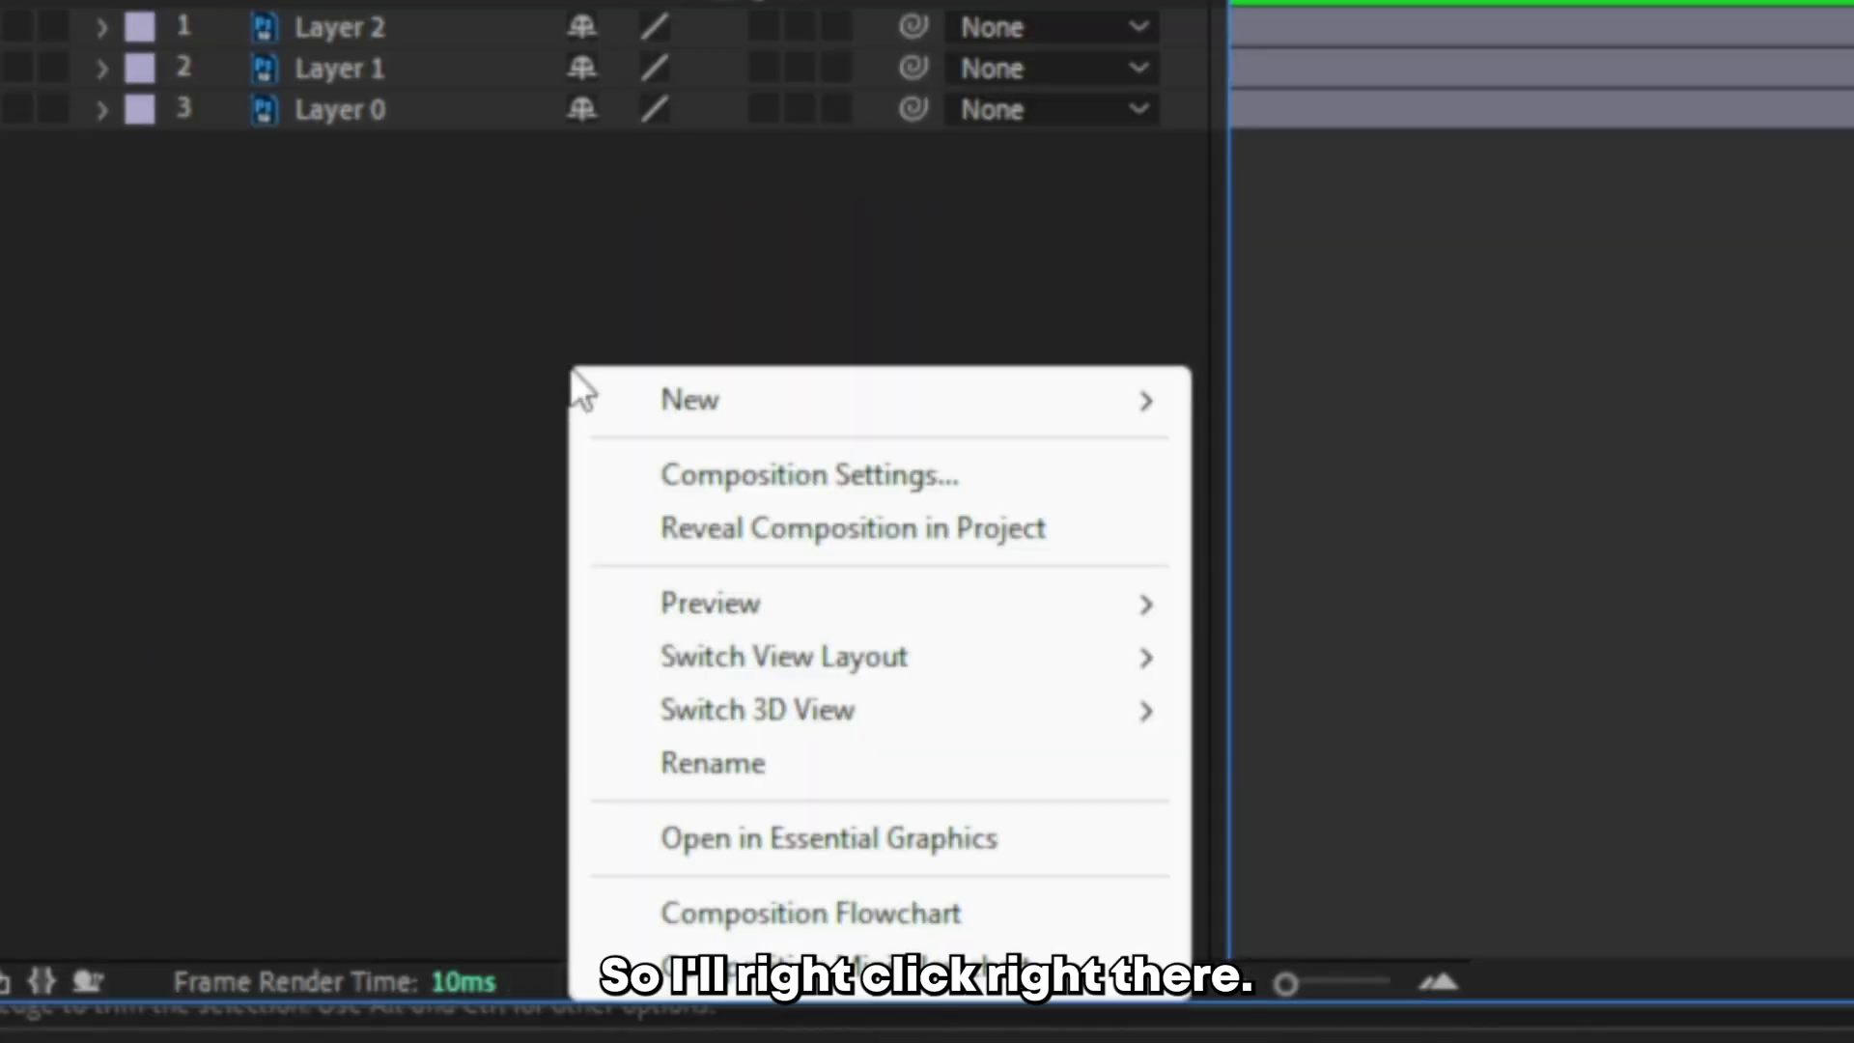
mouse_move(307, 751)
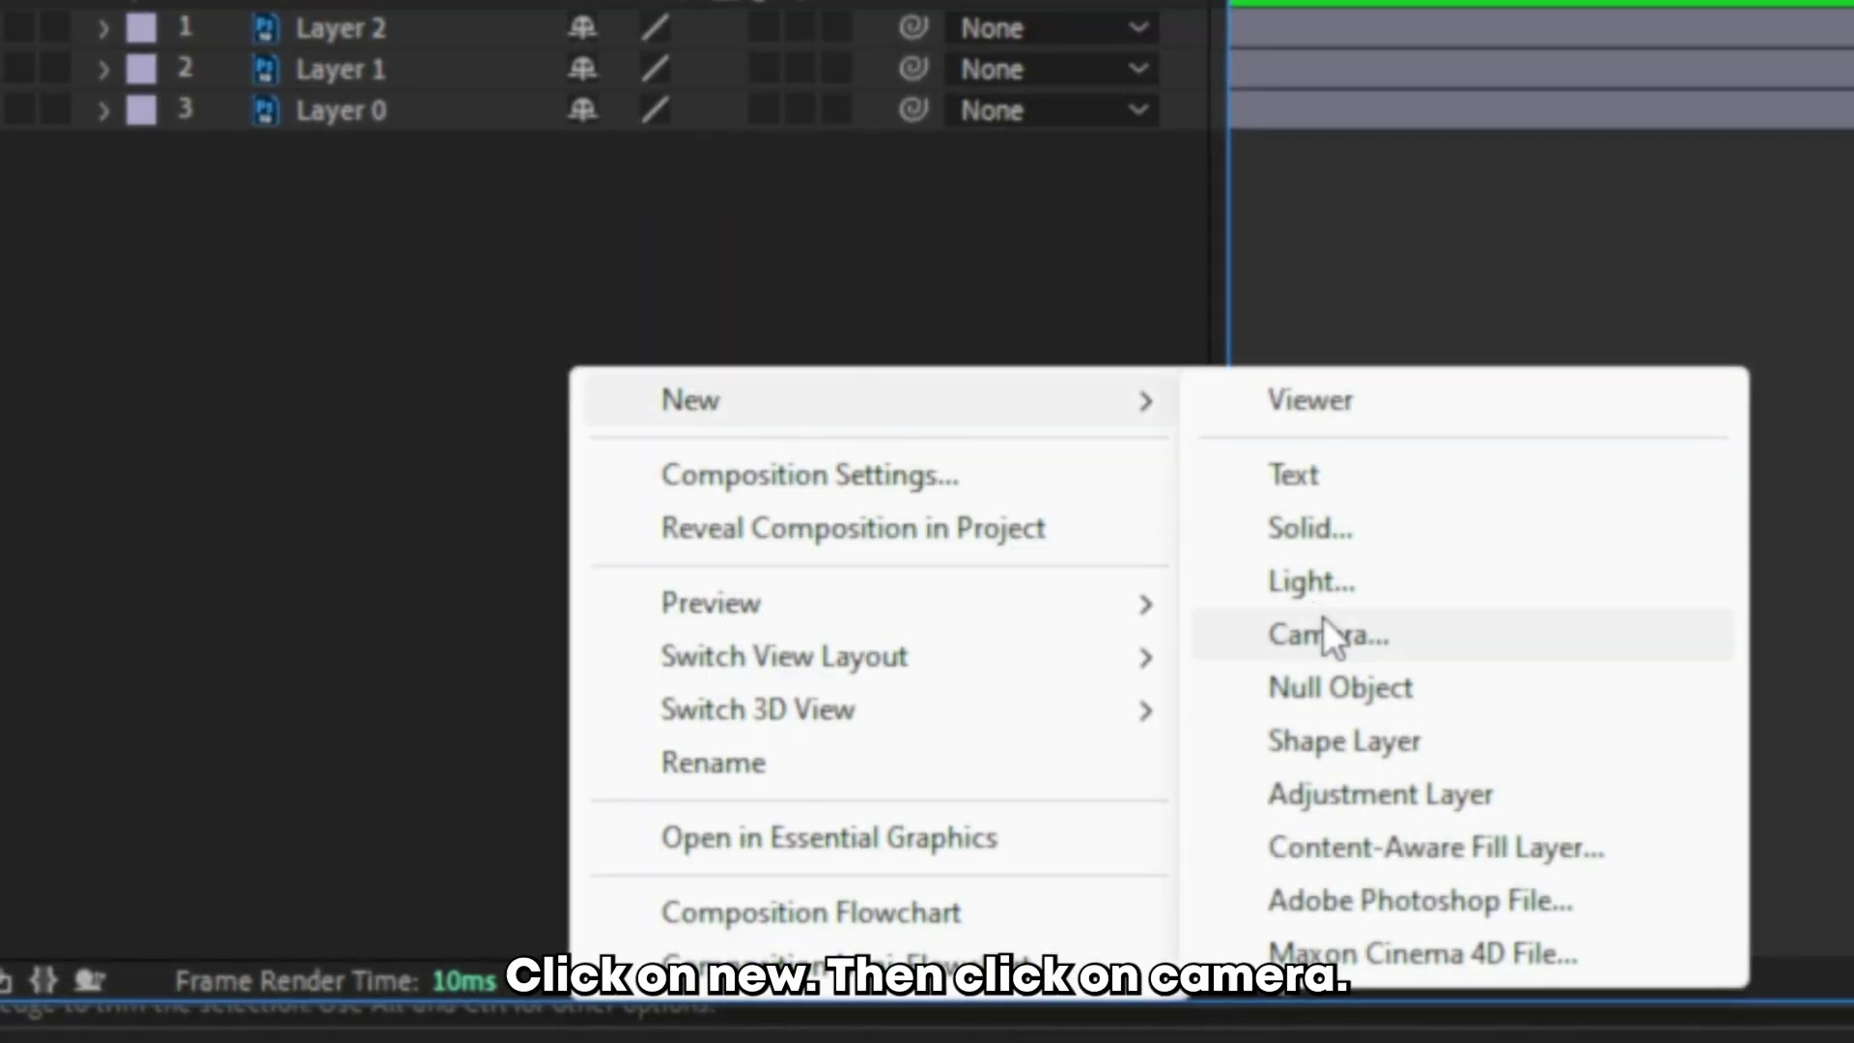
left_click(1323, 623)
left_click(1443, 652)
Add a null object to the ER composition and parent Camera 1 to it
right_click(325, 711)
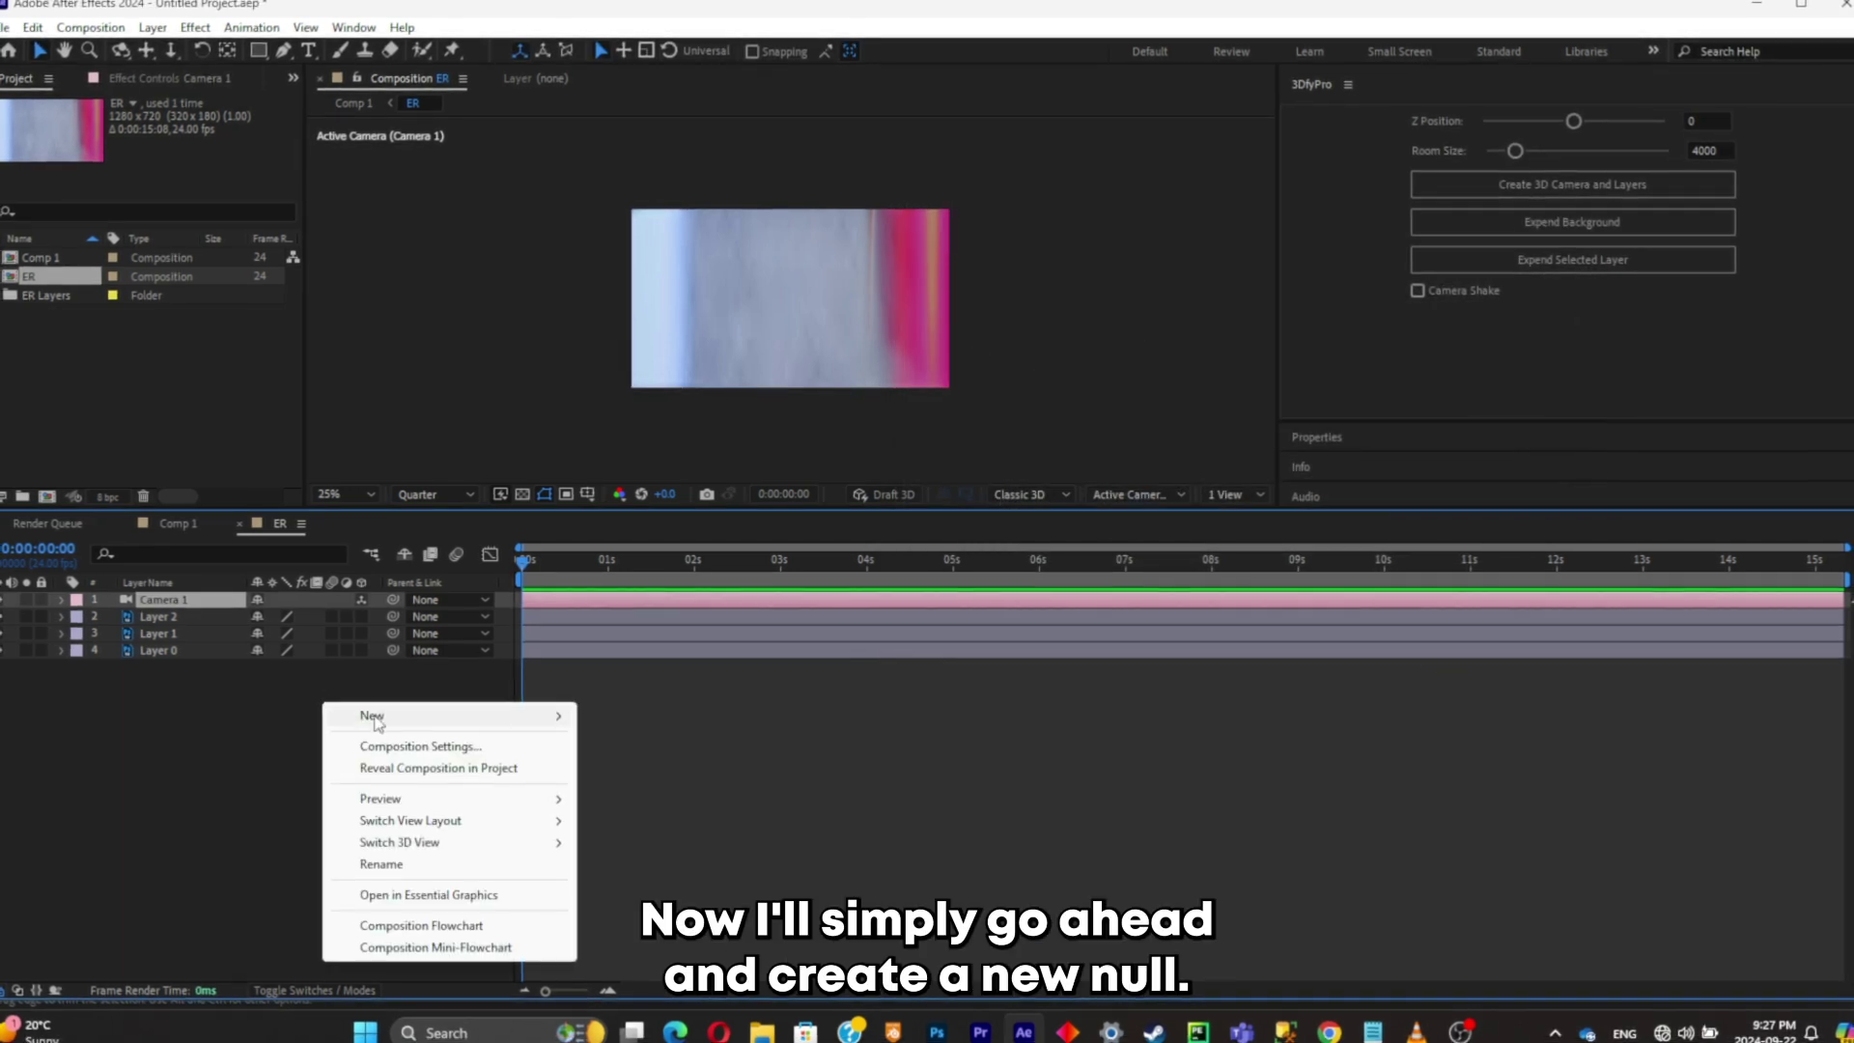
mouse_move(373, 716)
left_click(633, 832)
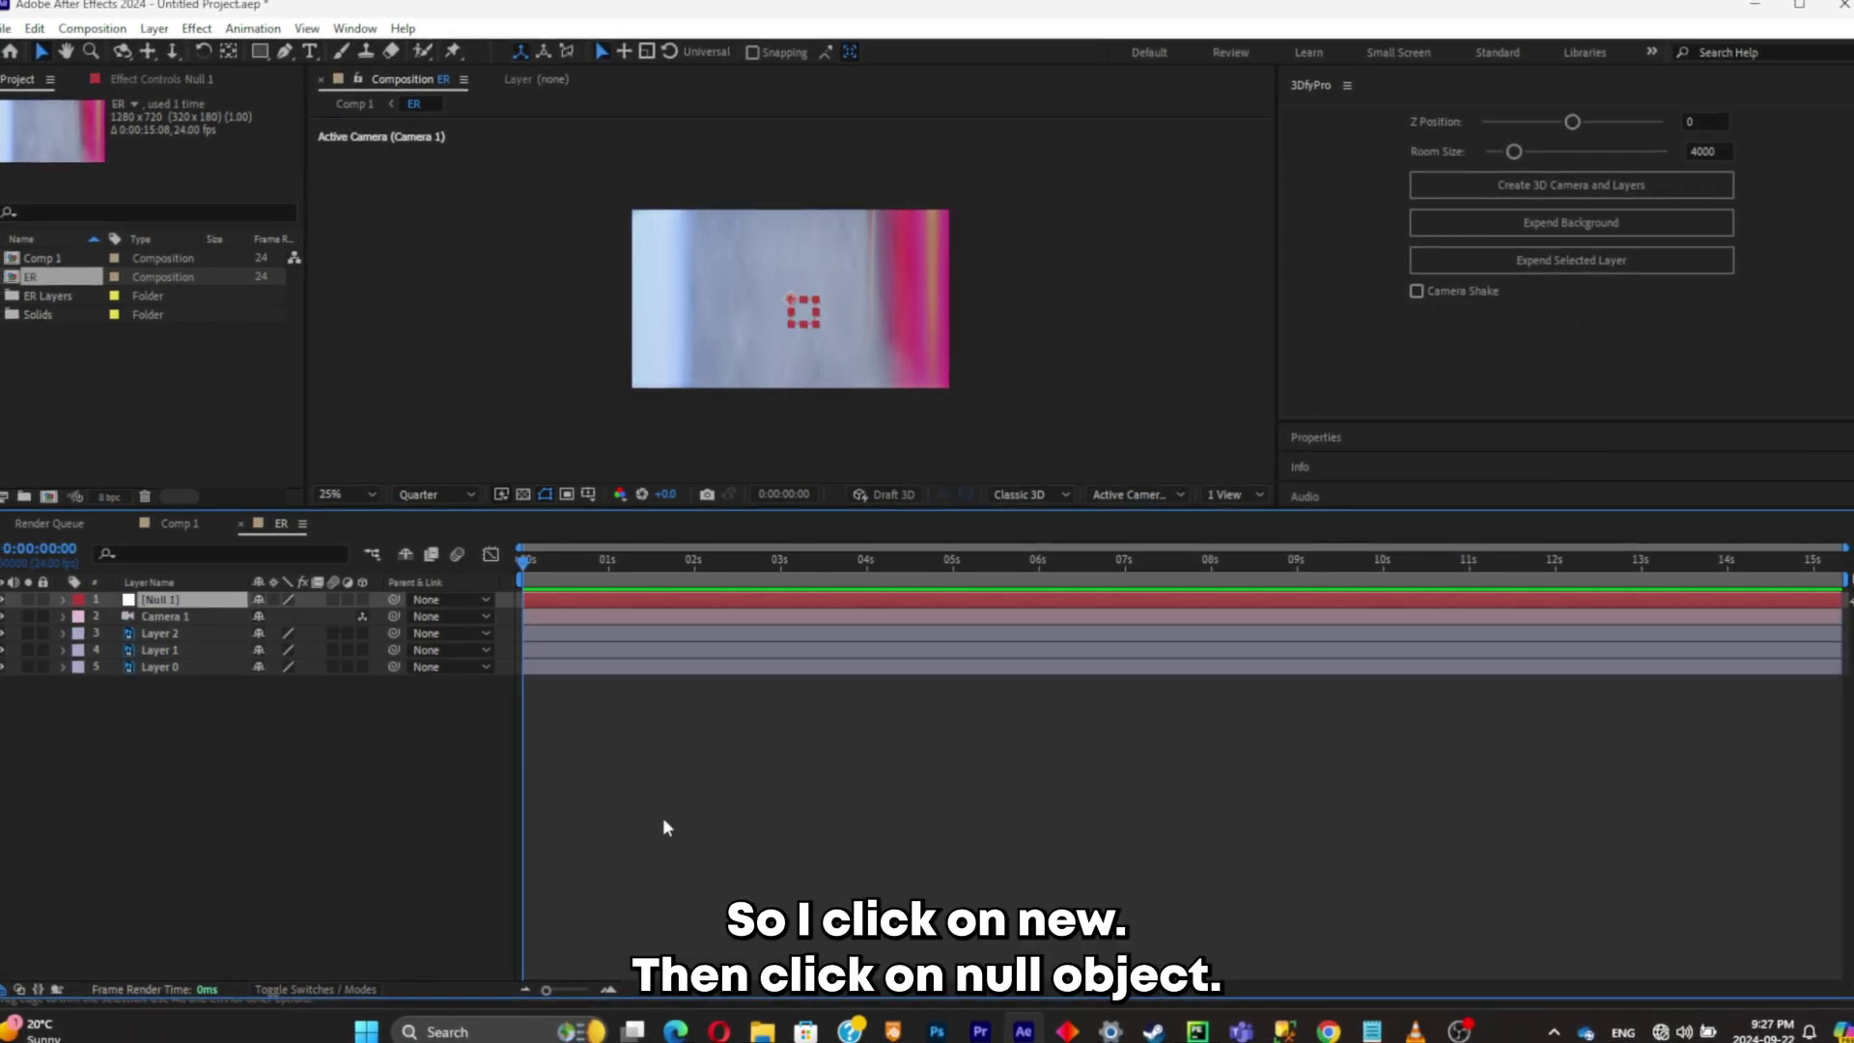
left_click_drag(911, 72, 512, 44)
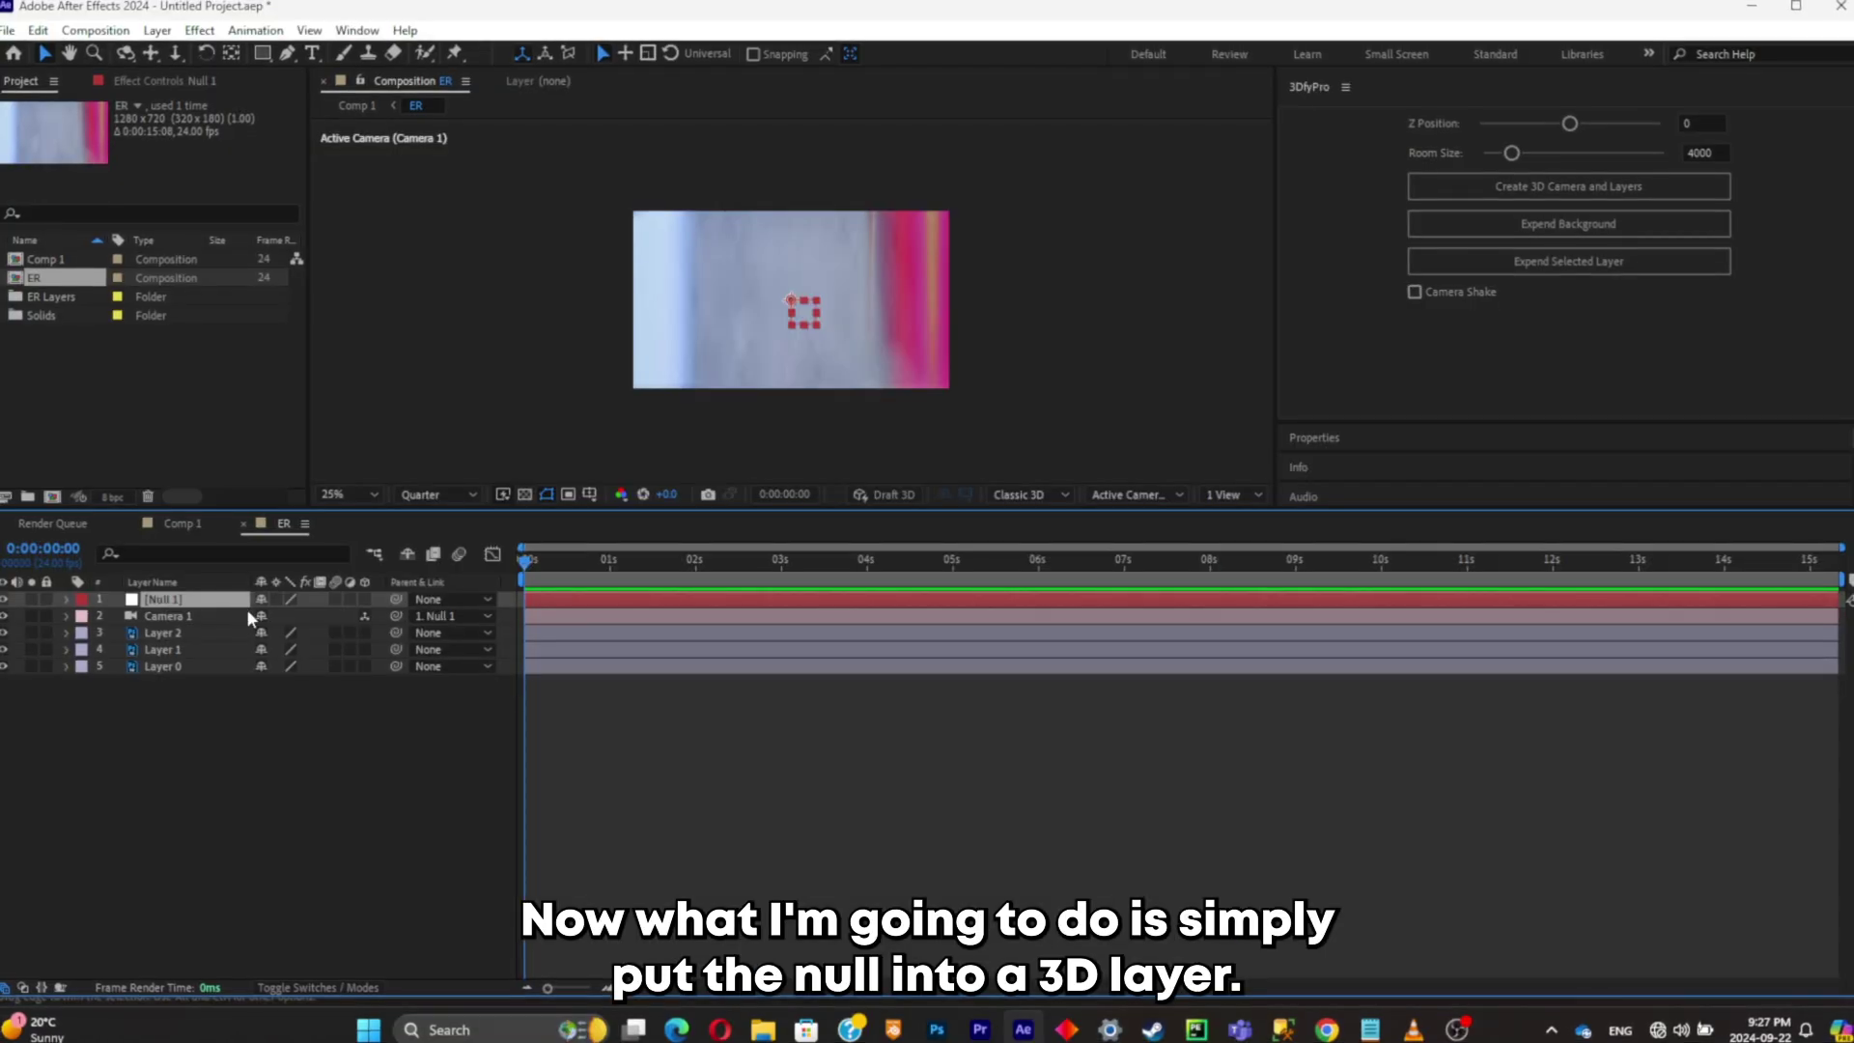
Make the null and the three image layers 3D, and show the composition in 2 Views
left_click(366, 598)
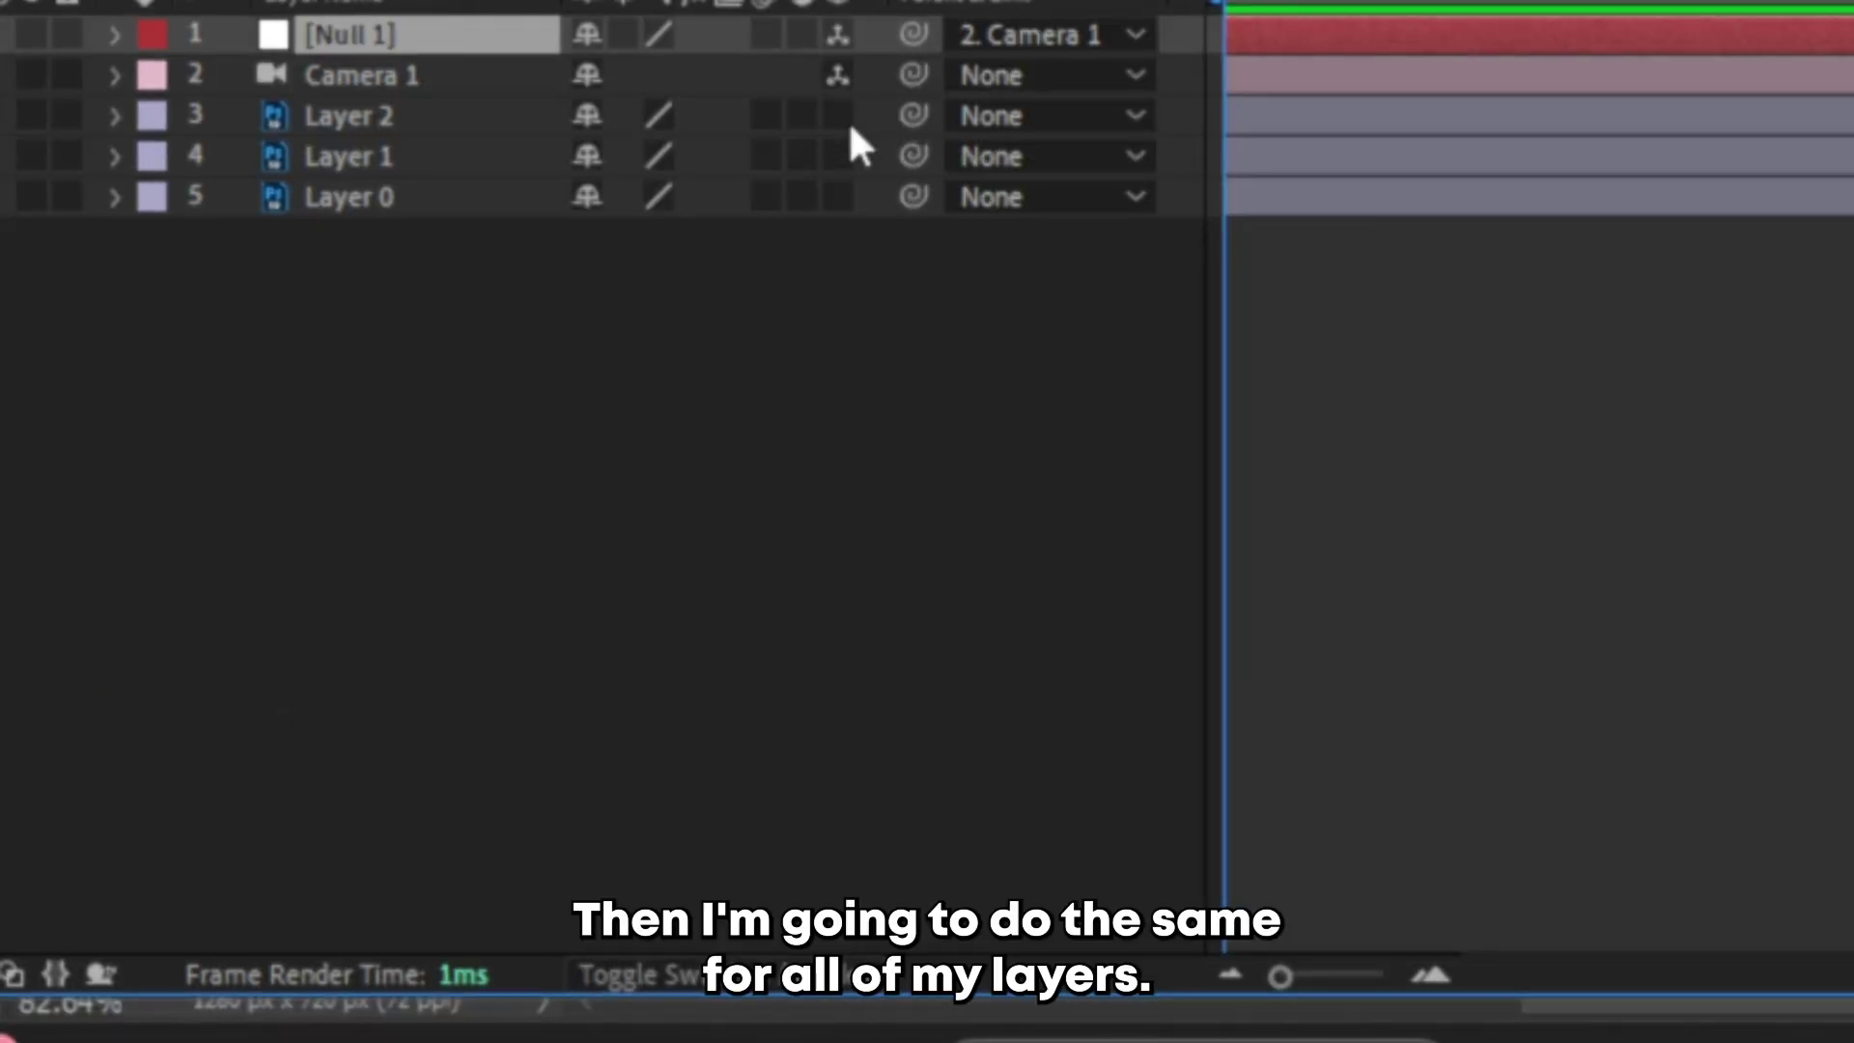
left_click_drag(847, 120, 854, 189)
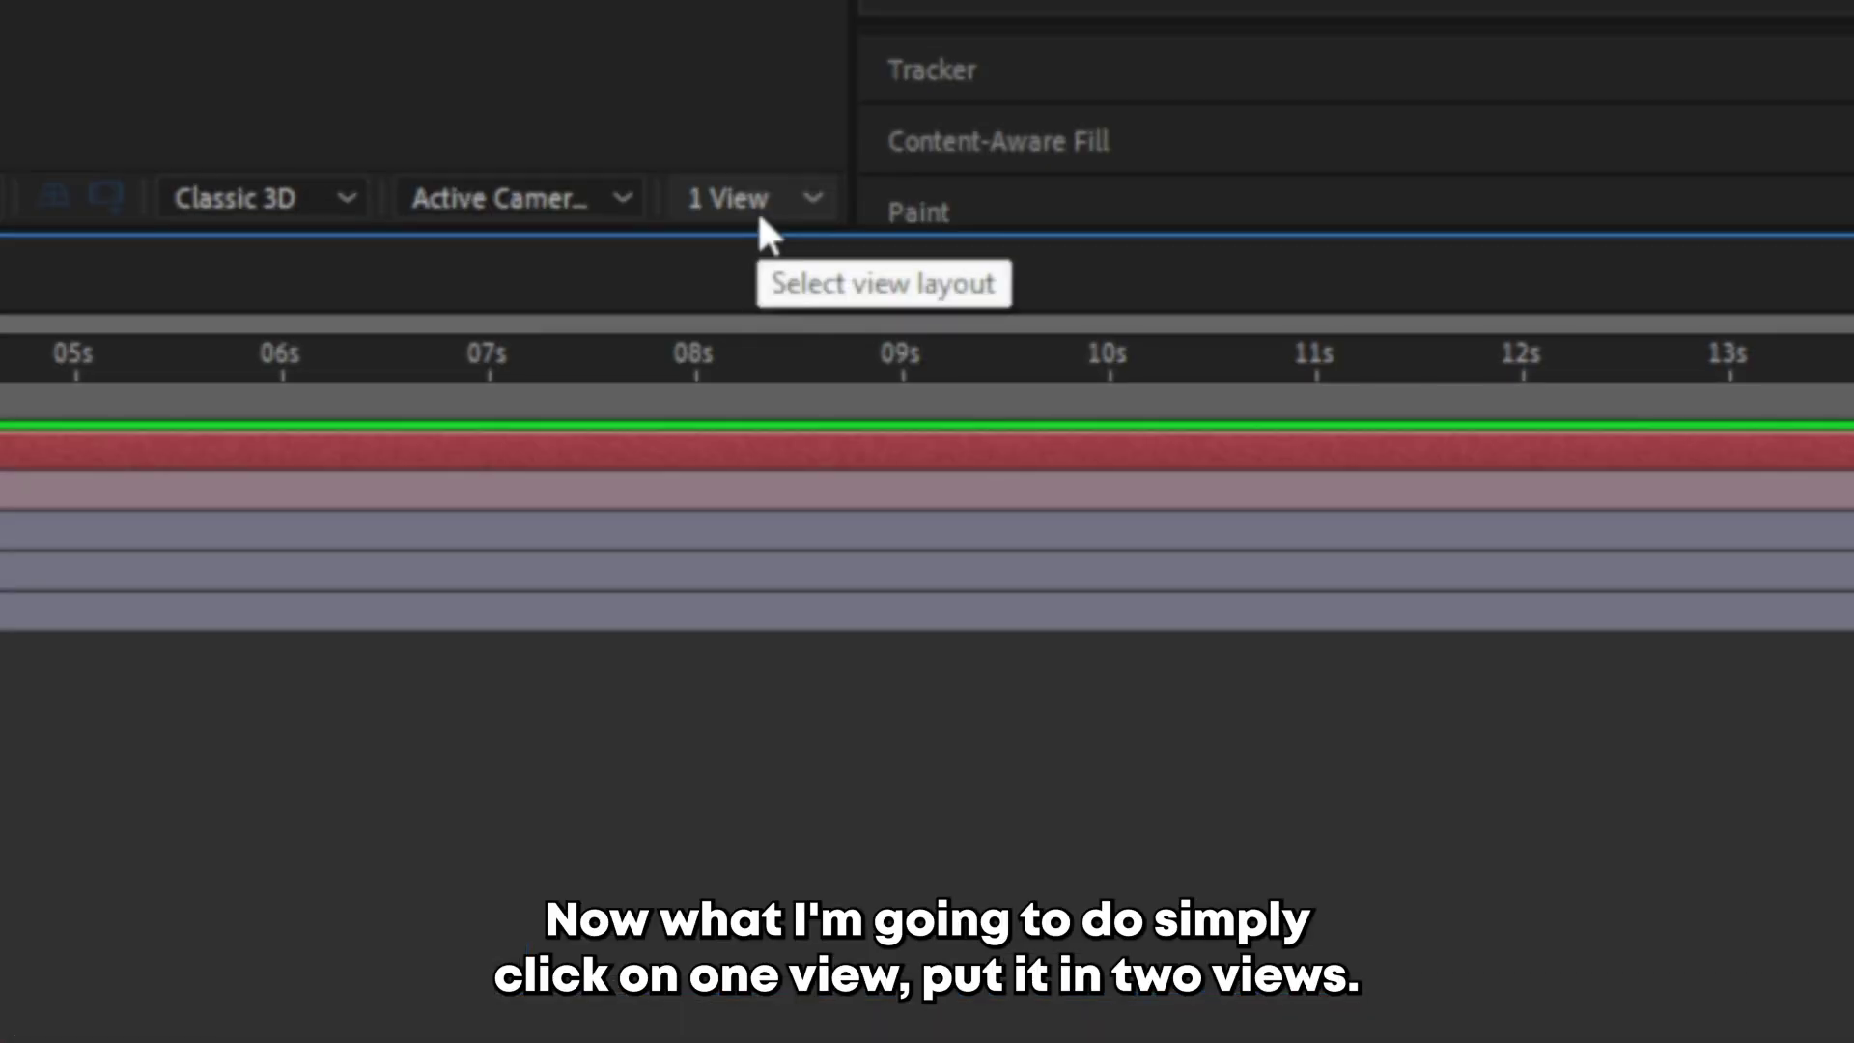
left_click(1233, 499)
left_click(773, 299)
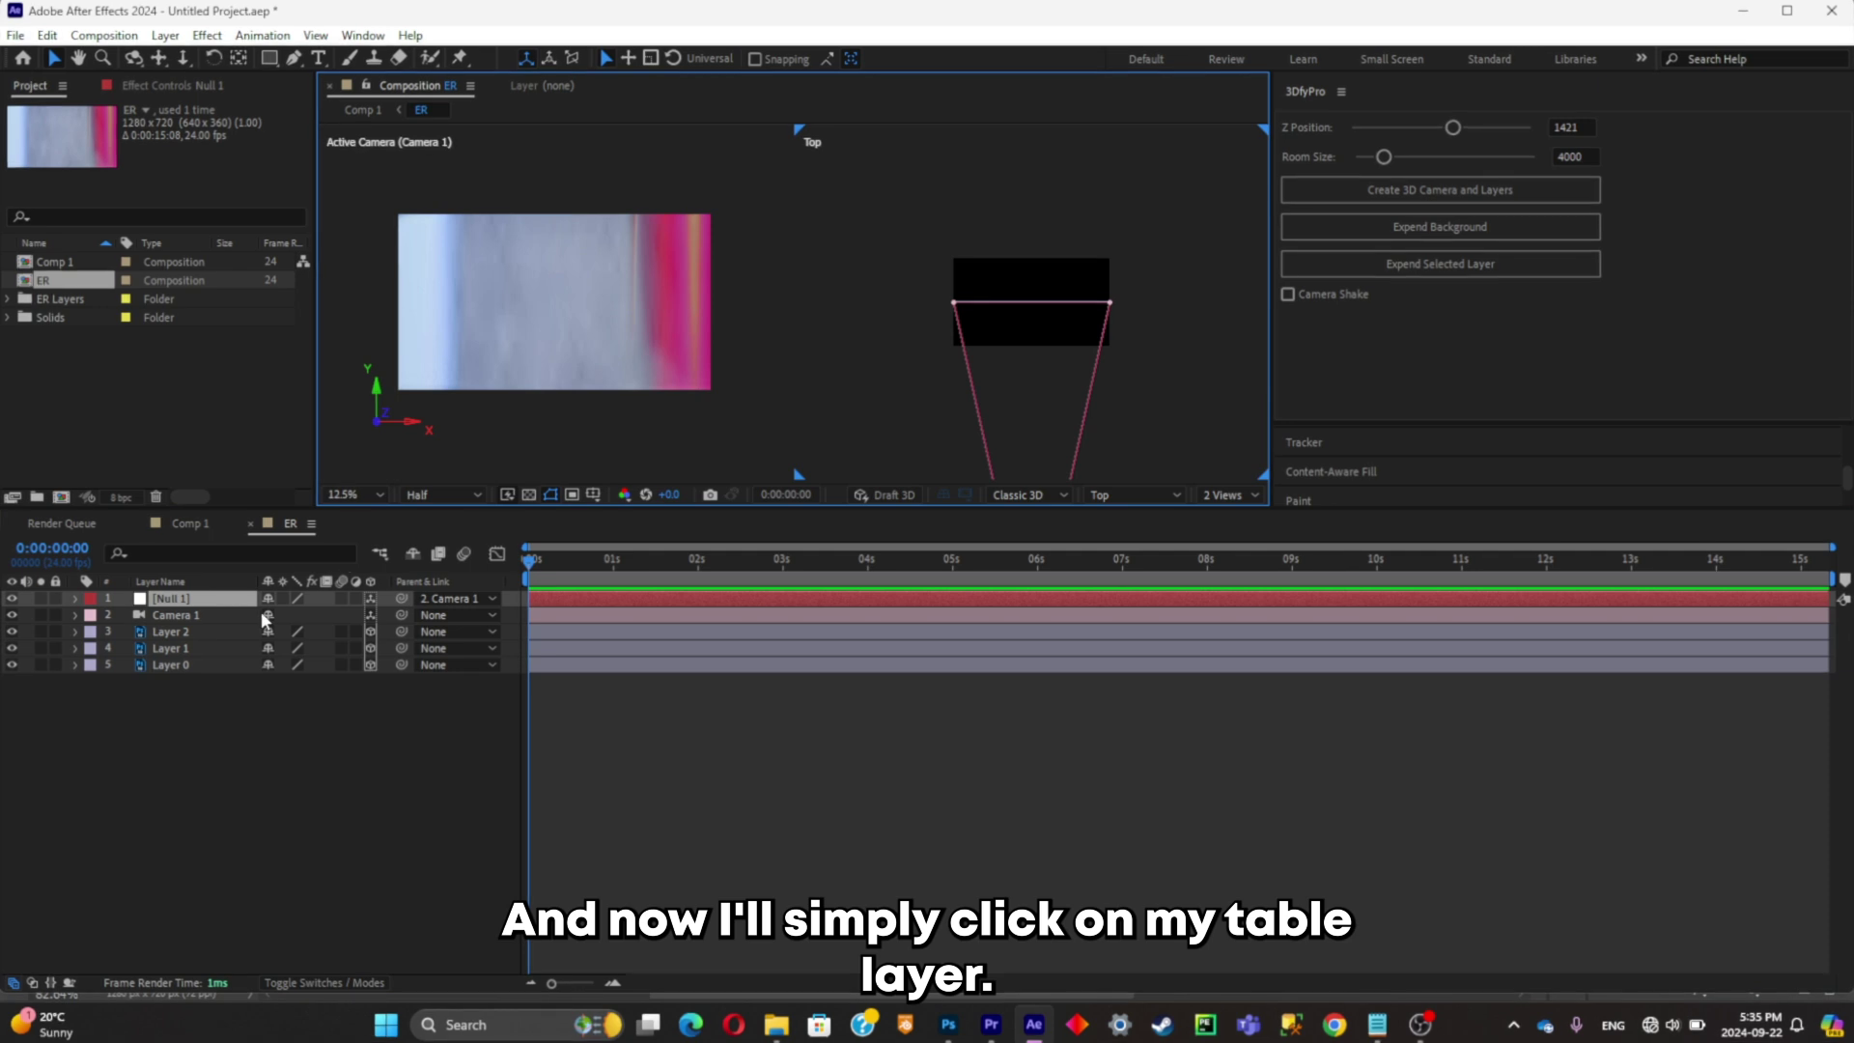
Rotate the table layer (Layer 2) until it lies flat in front of the man and scale it to 333%
left_click(230, 633)
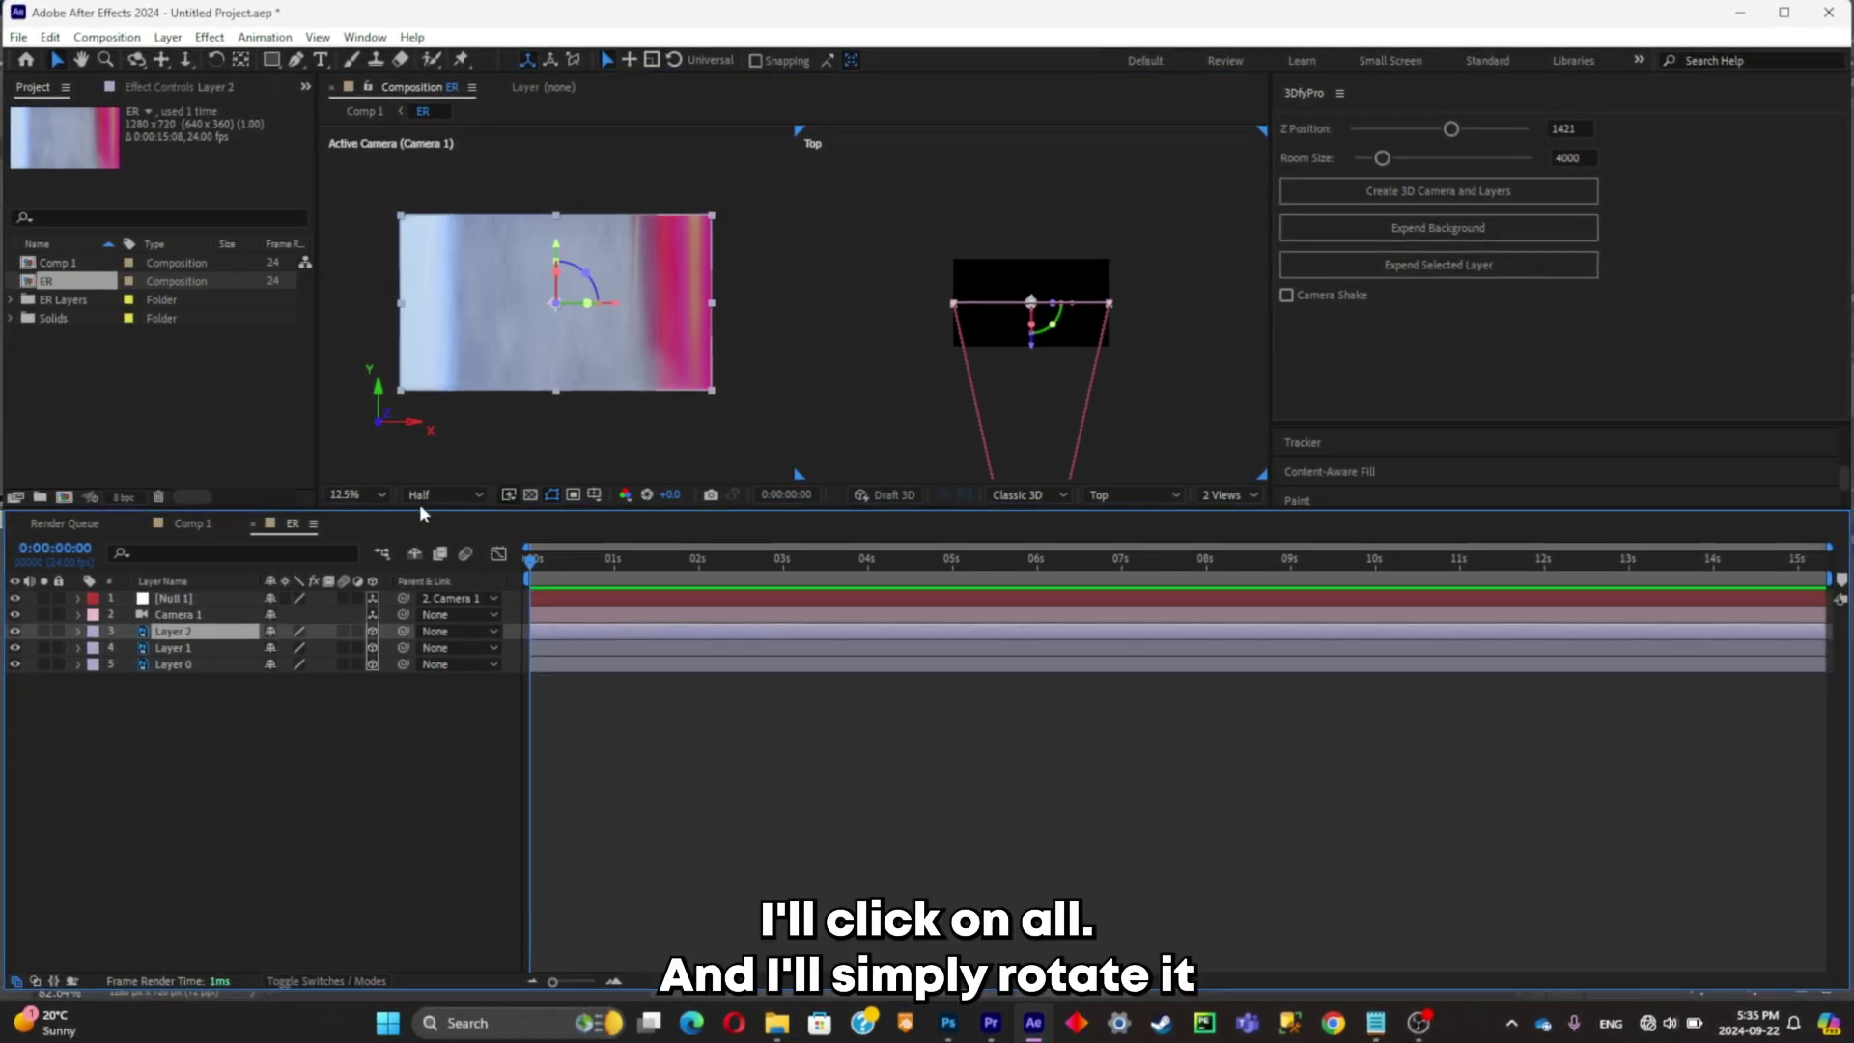
left_click_drag(556, 272, 584, 326)
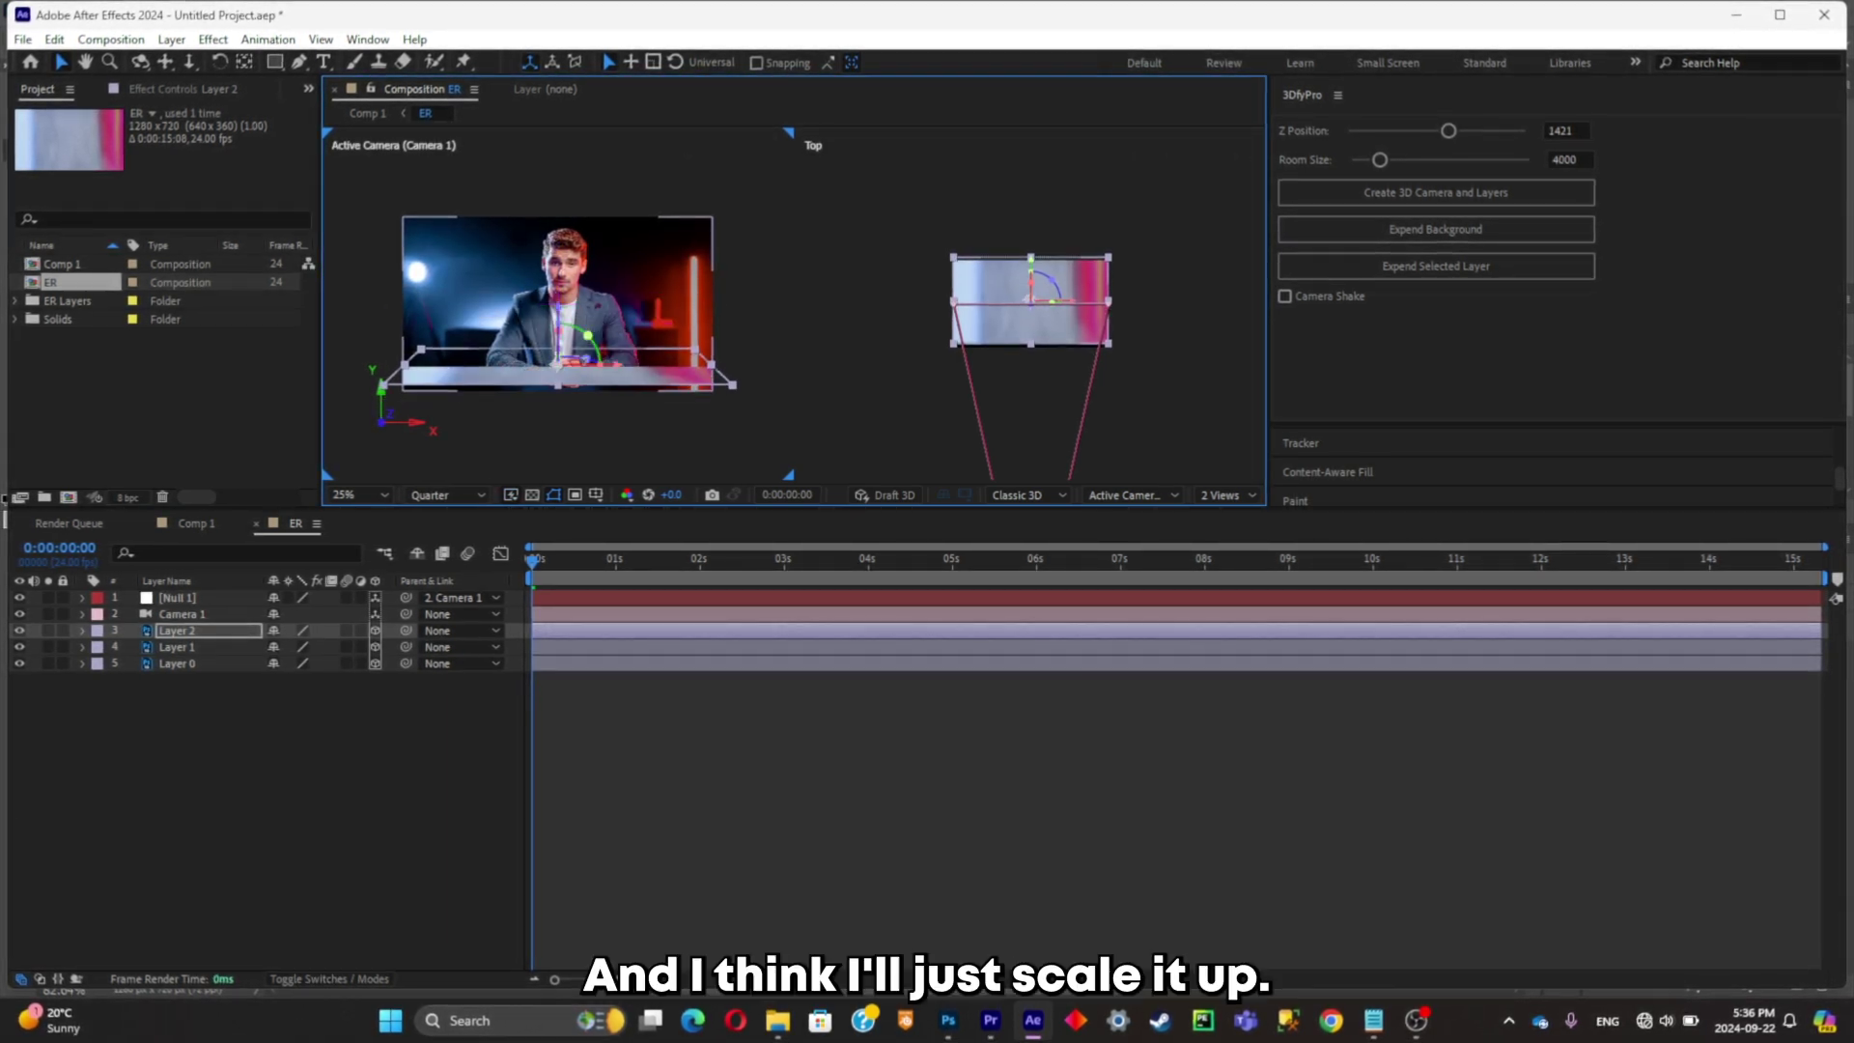
key("s")
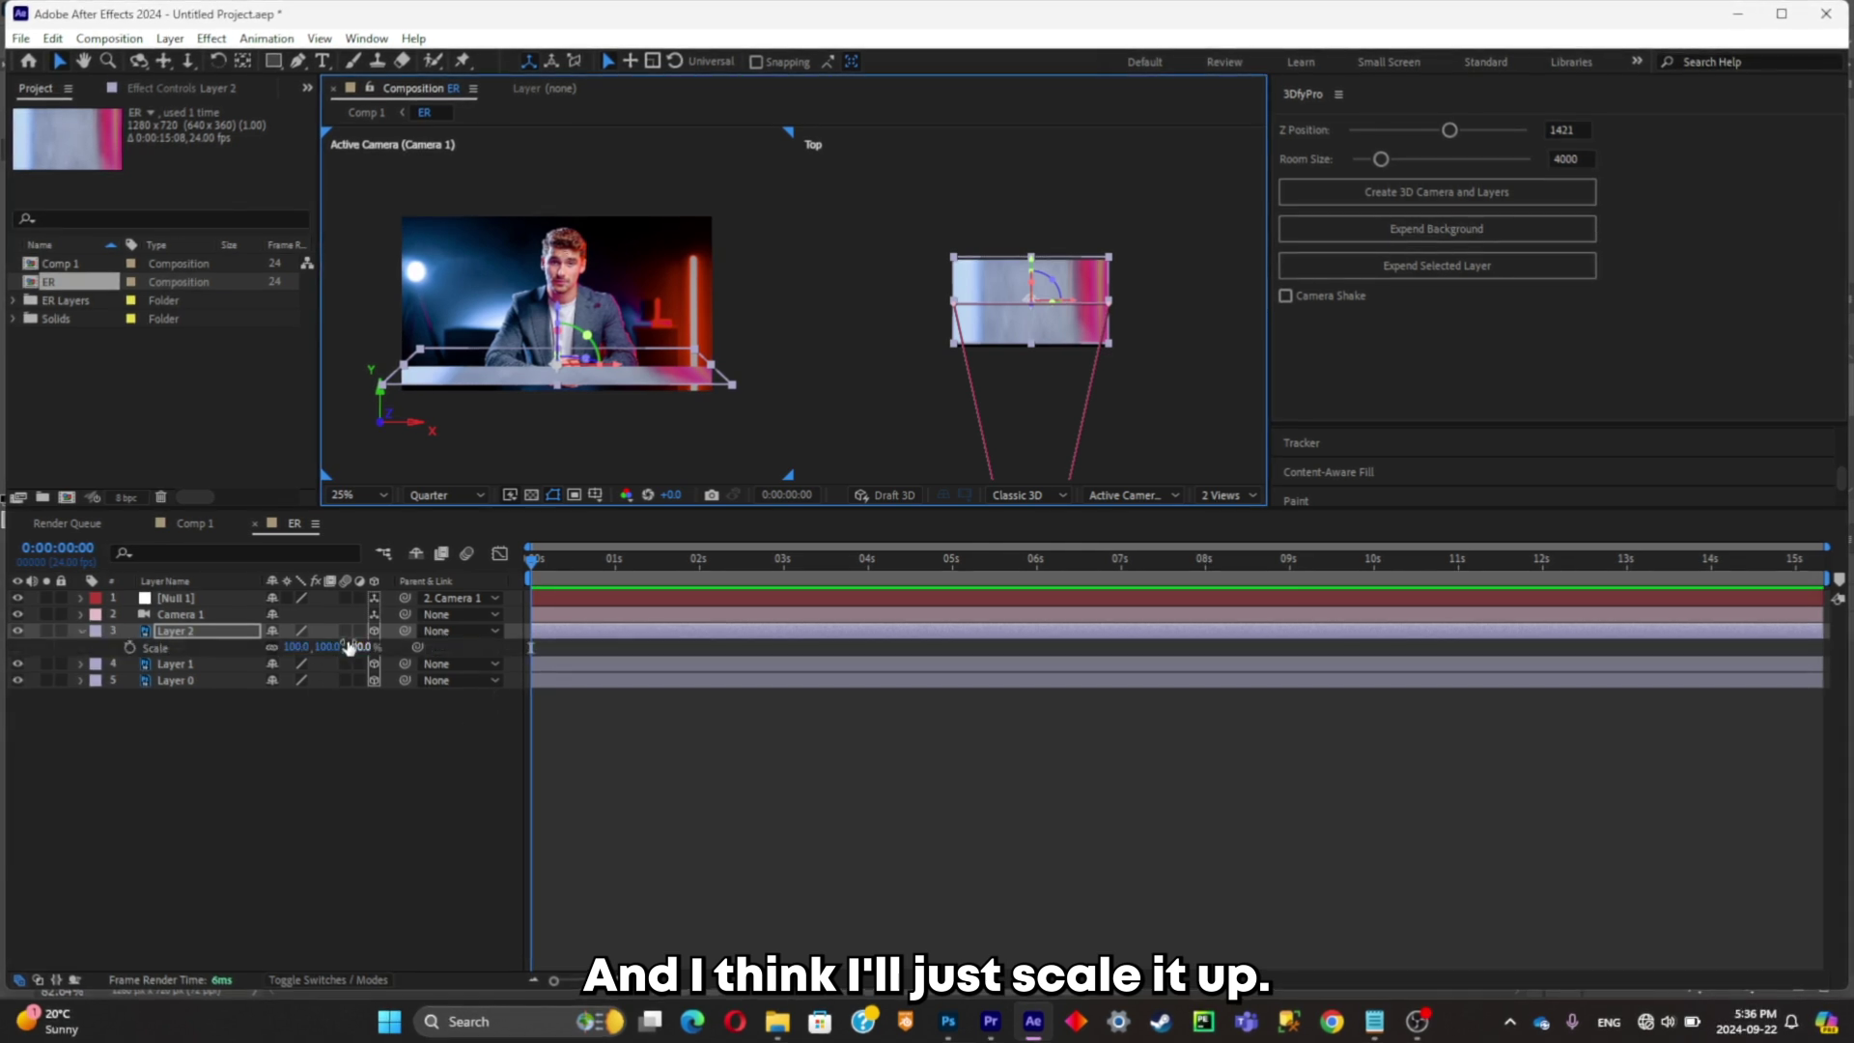
left_click_drag(354, 645, 765, 604)
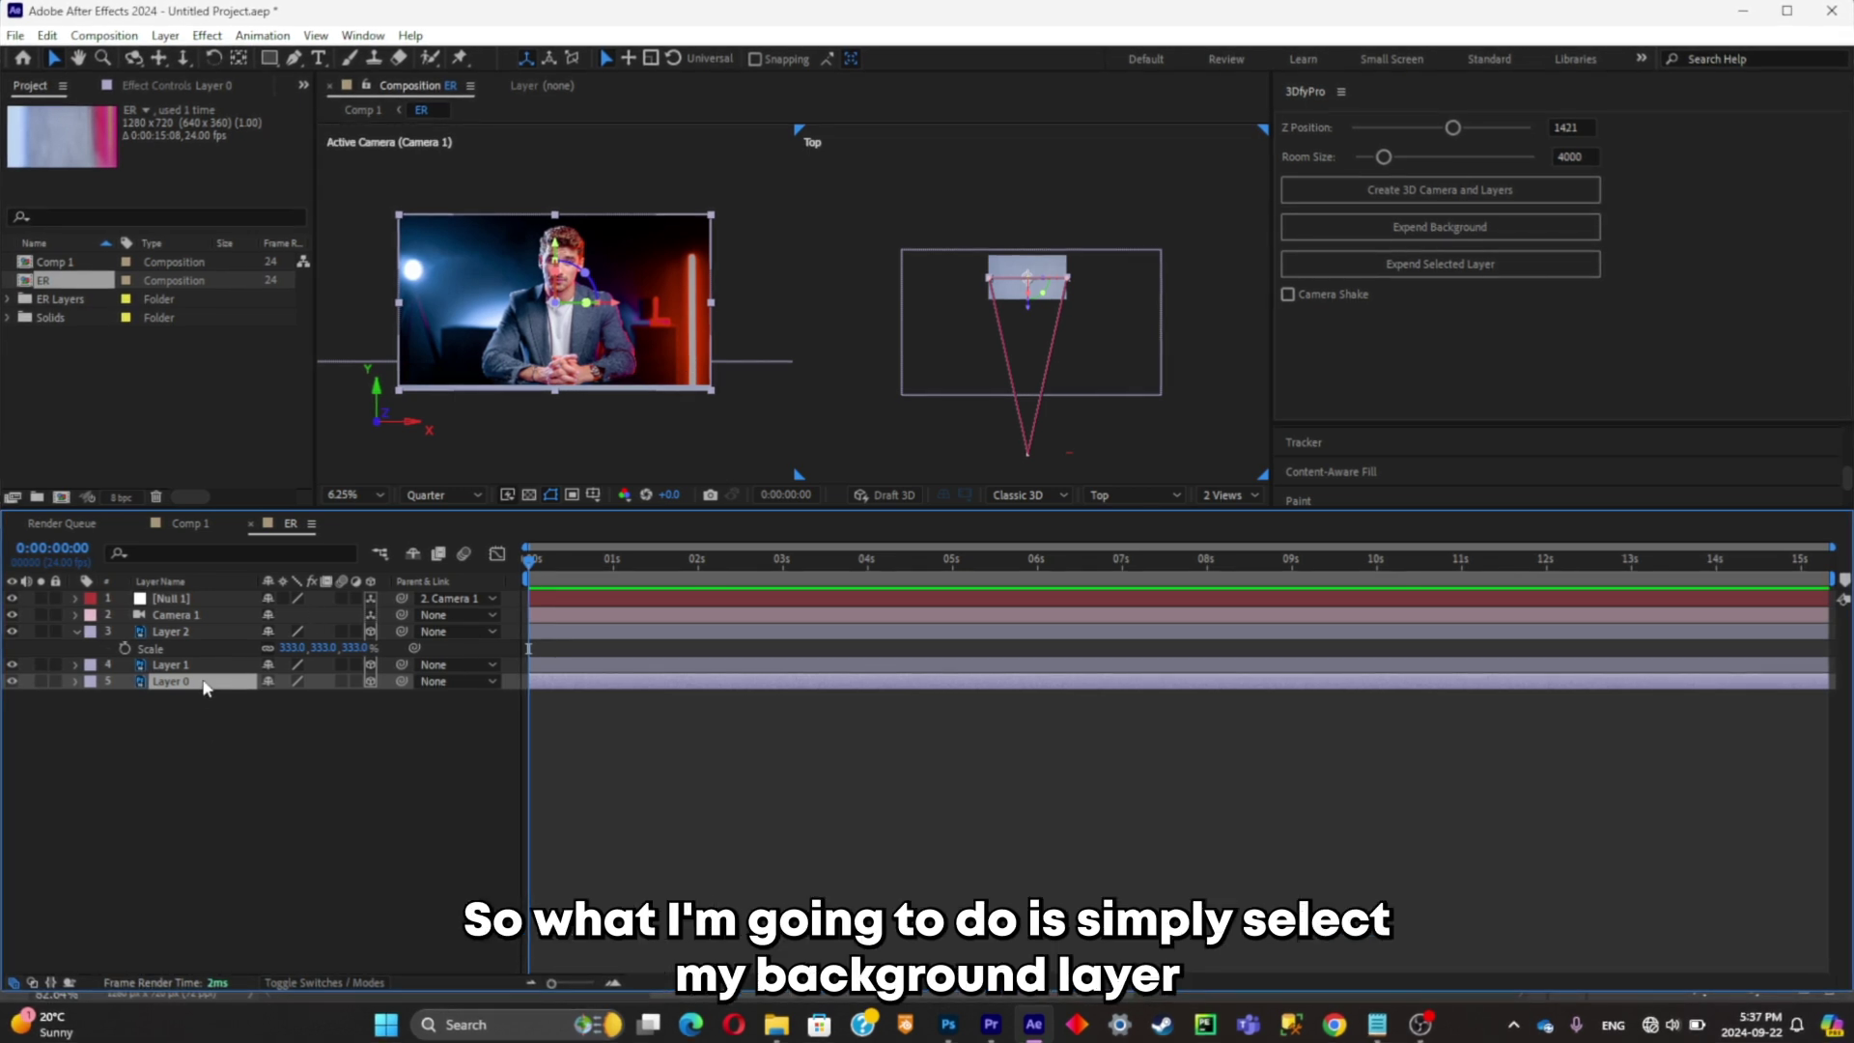
Move the background layer (Layer 0) far back along Z and scale it up to 234%
scroll(904, 372, "down", 2)
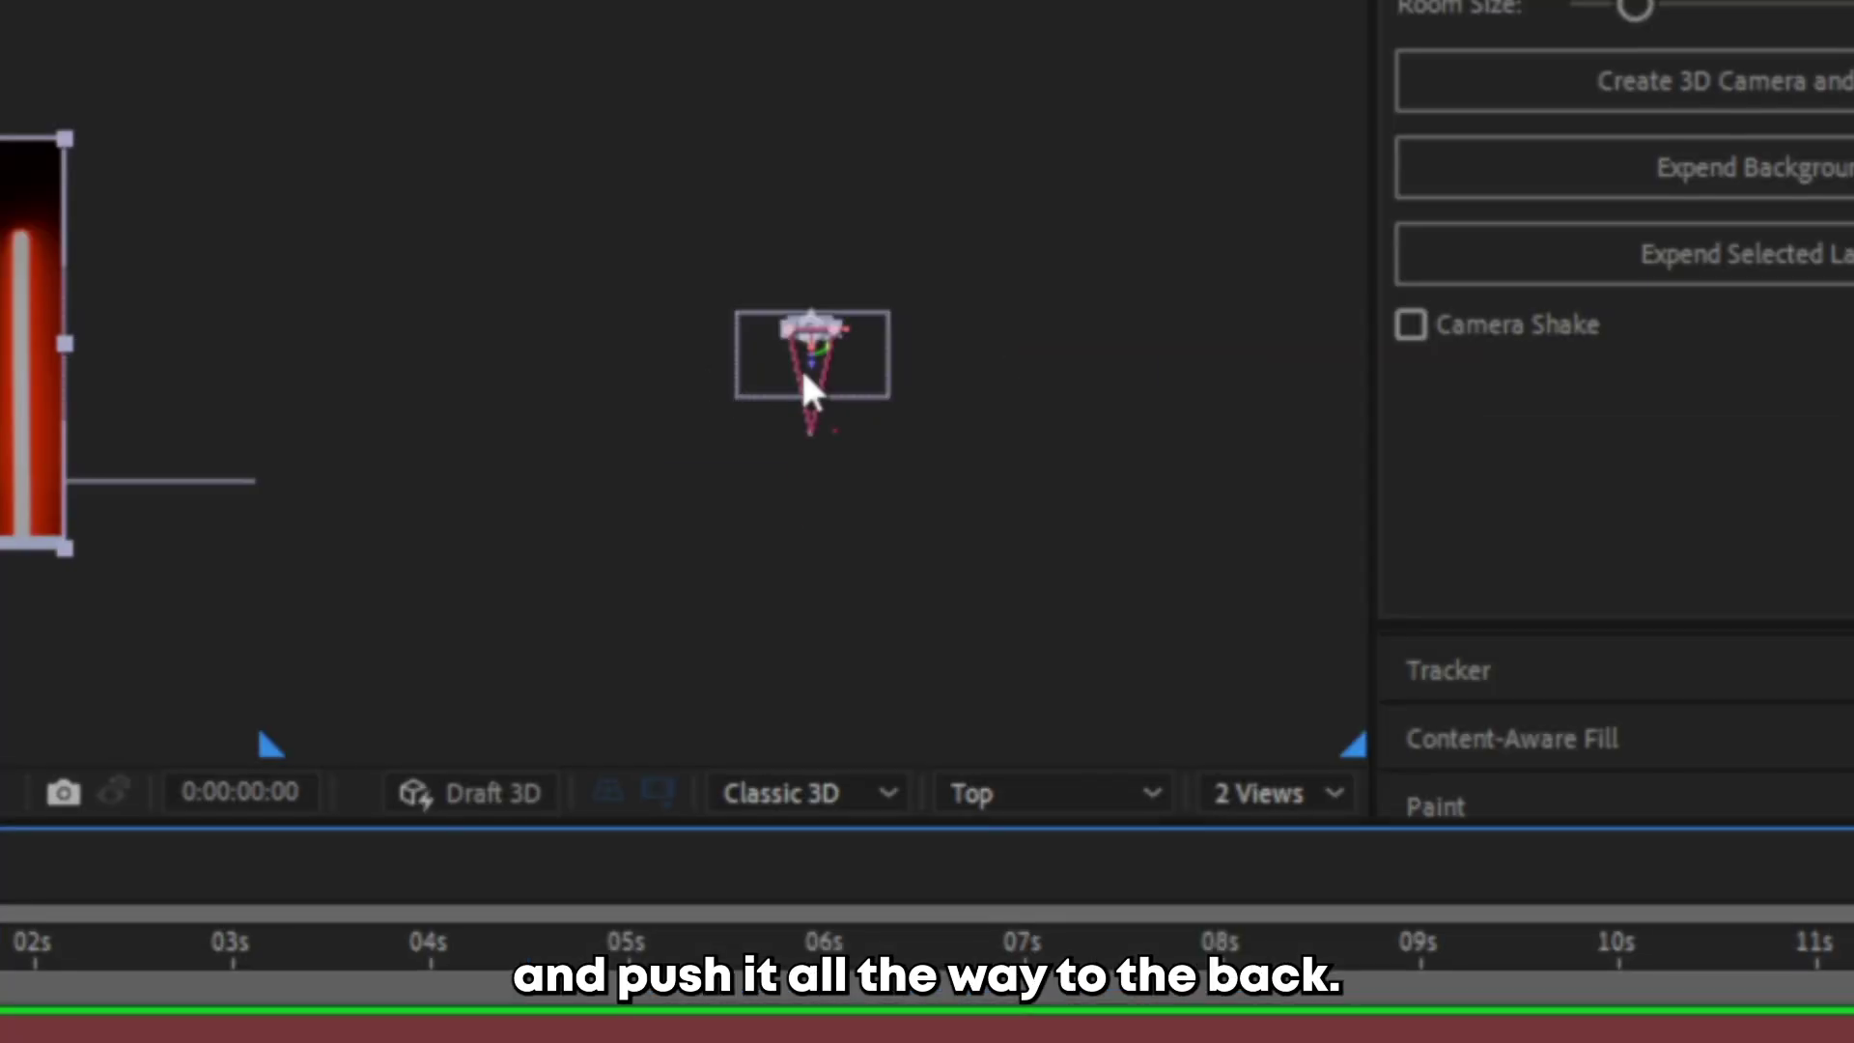
scroll(1027, 315, "up", 2)
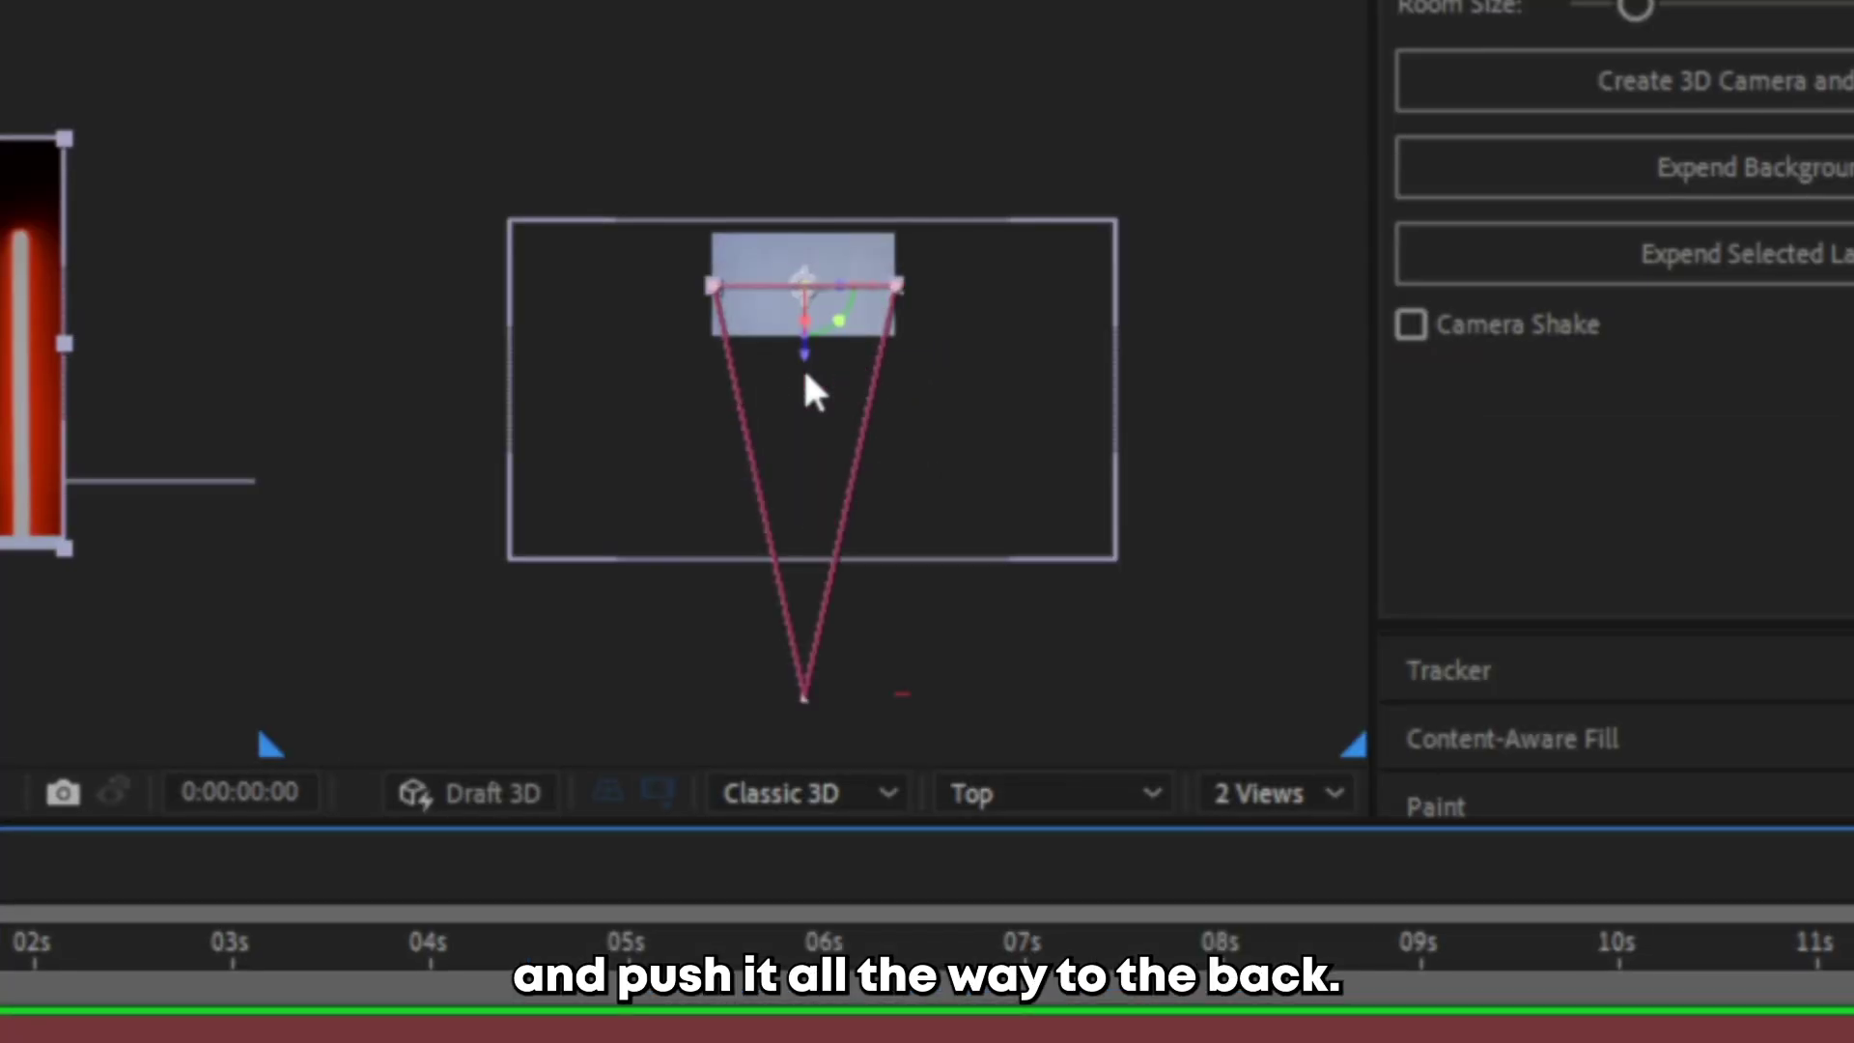
left_click_drag(805, 359, 805, 6)
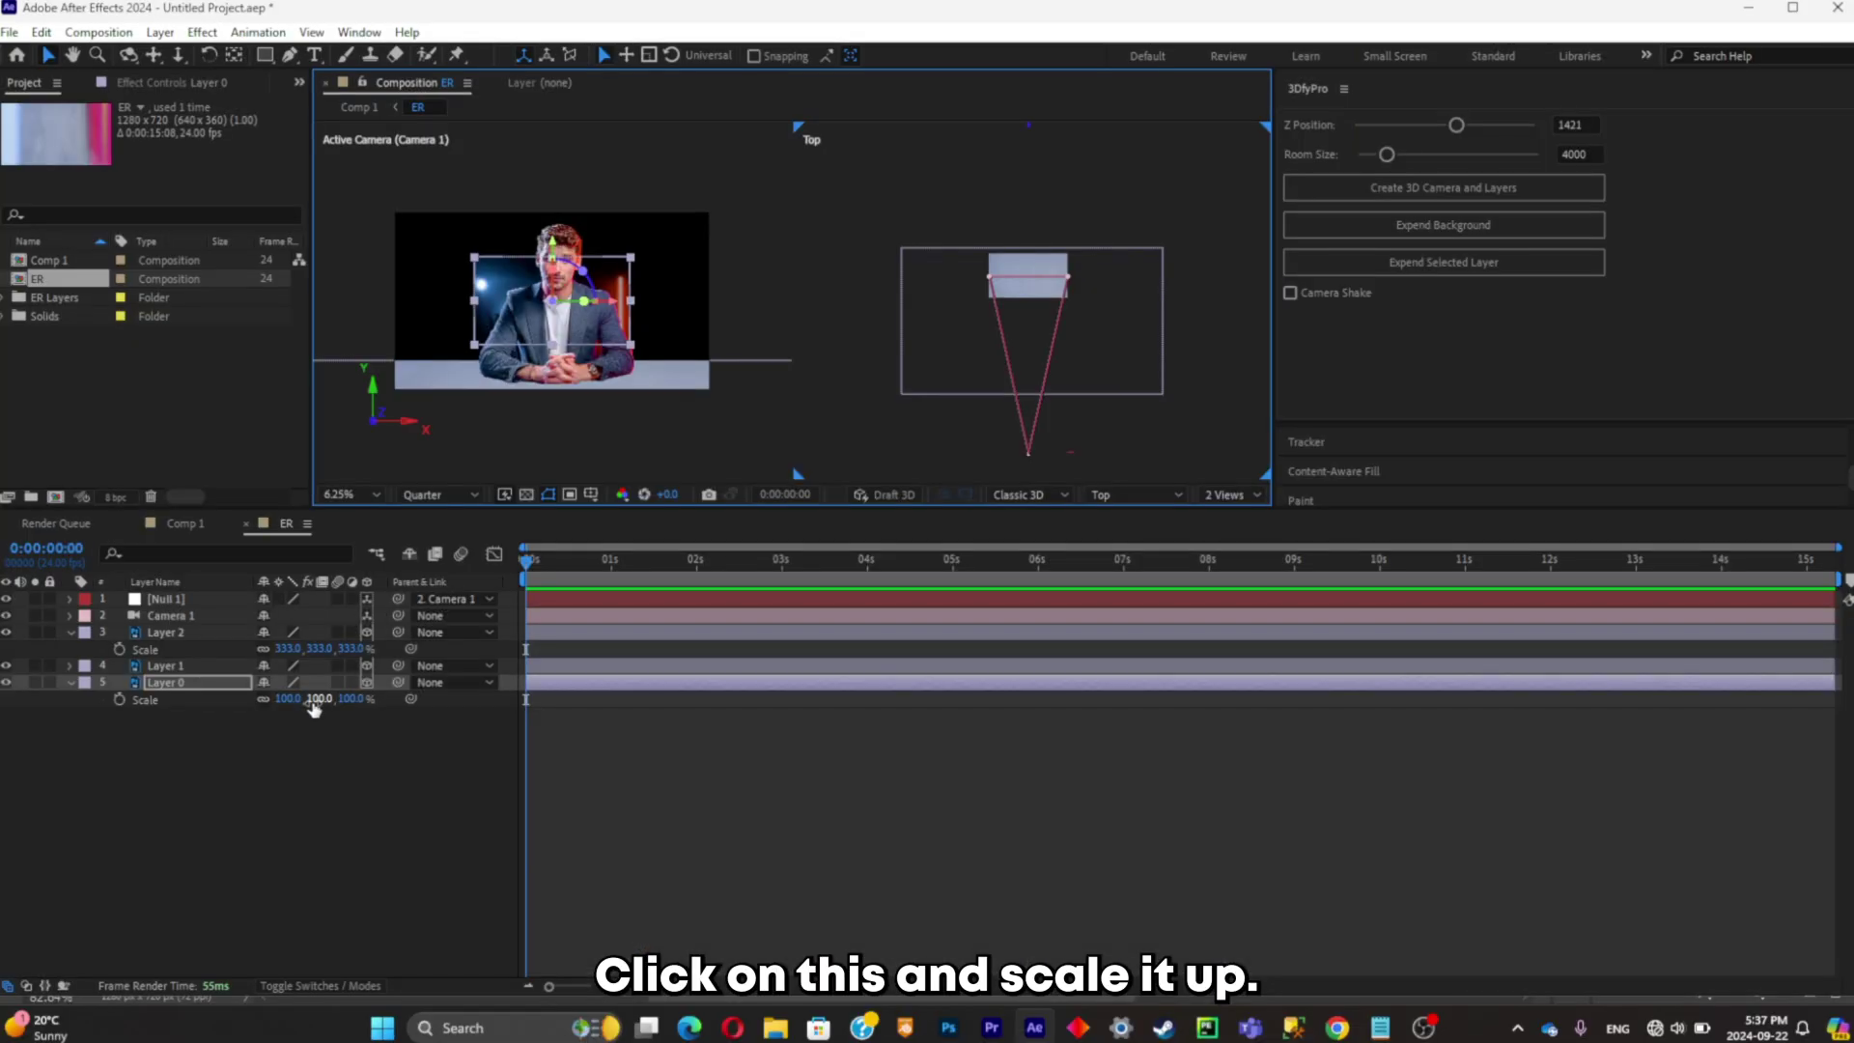
left_click_drag(315, 701, 441, 735)
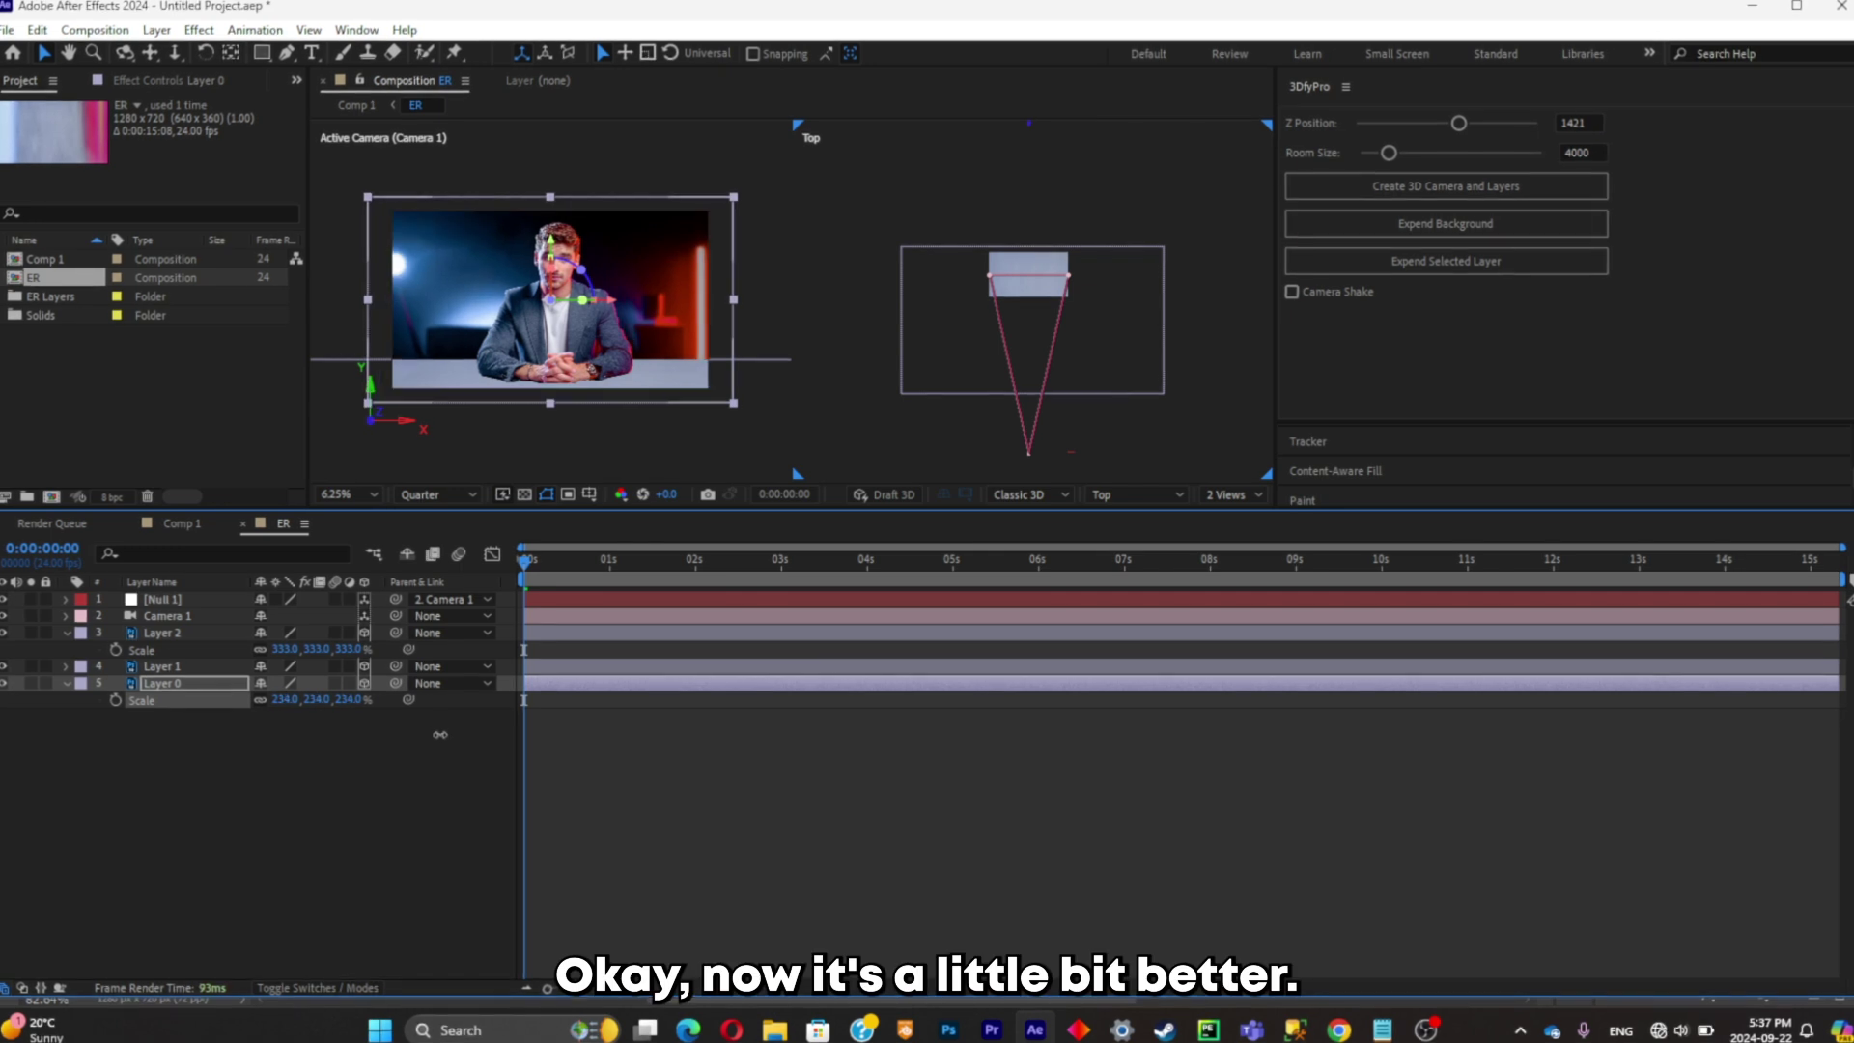
left_click(416, 820)
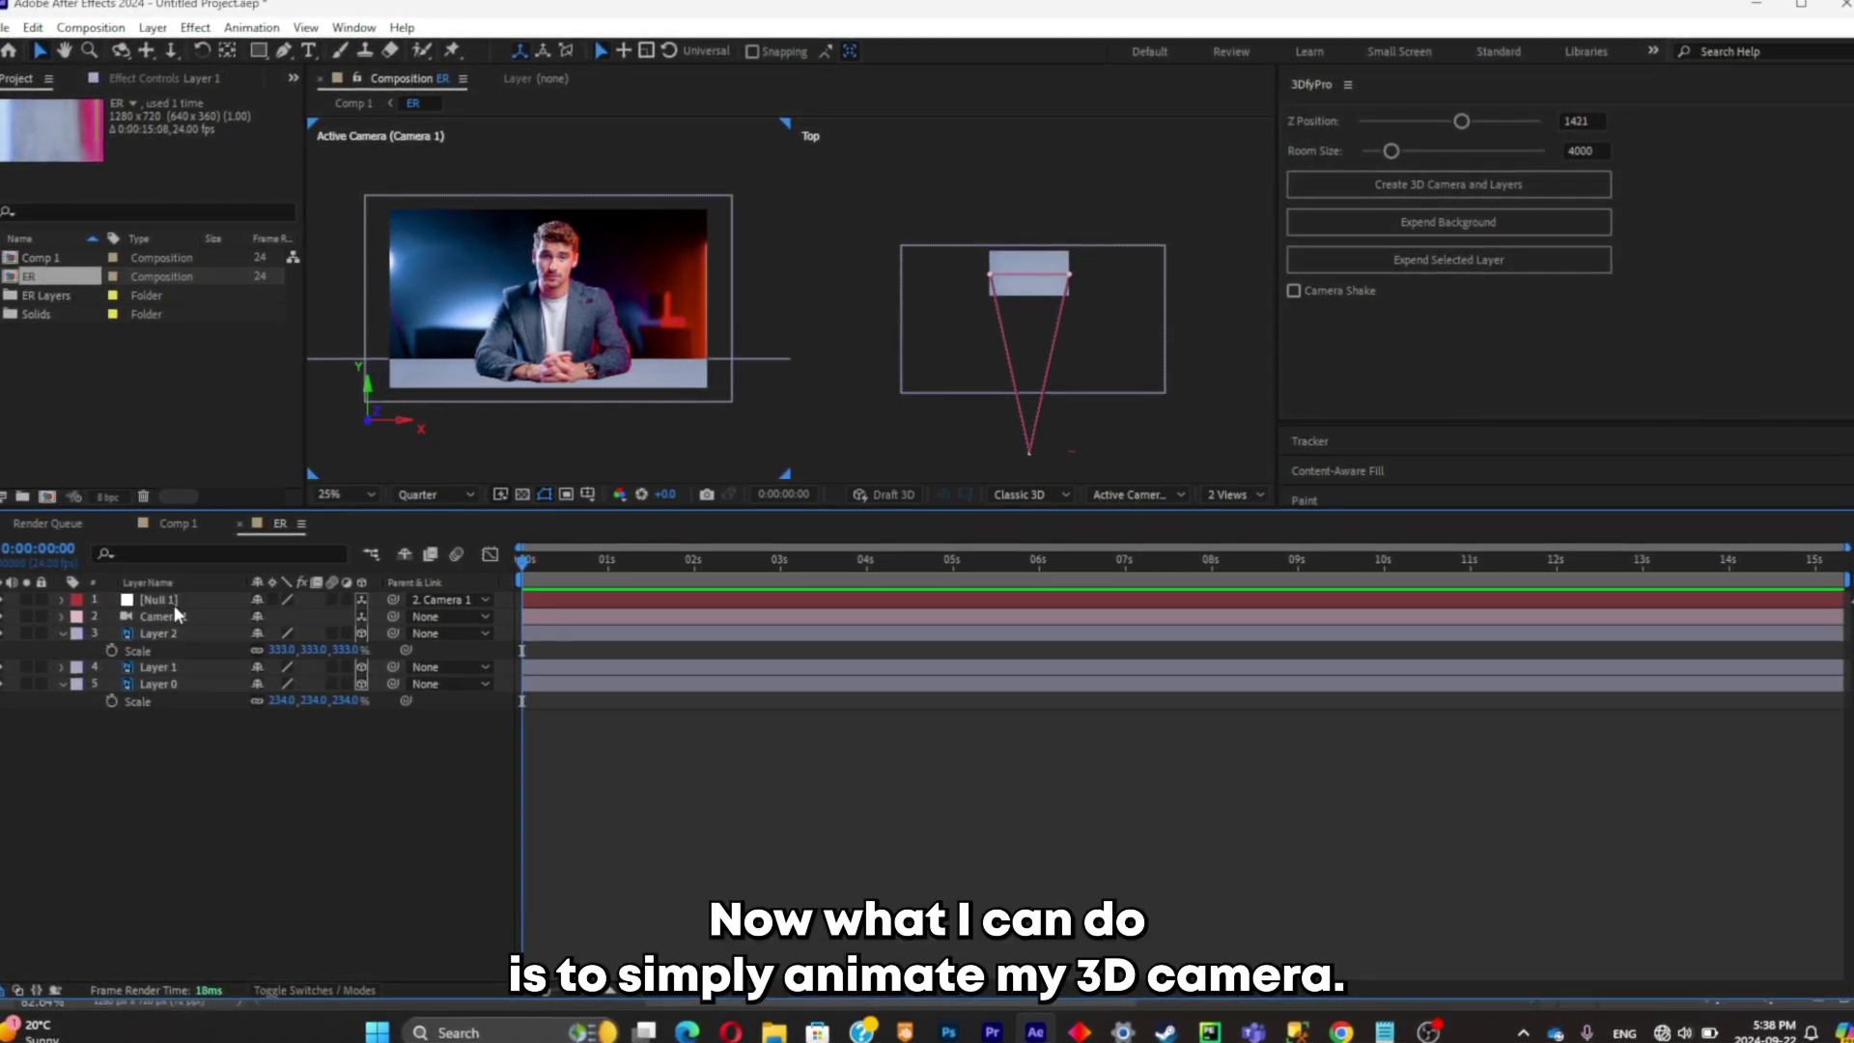
Keyframe Null 1's Position at the start of the timeline and shortly before 3 seconds
left_click(154, 599)
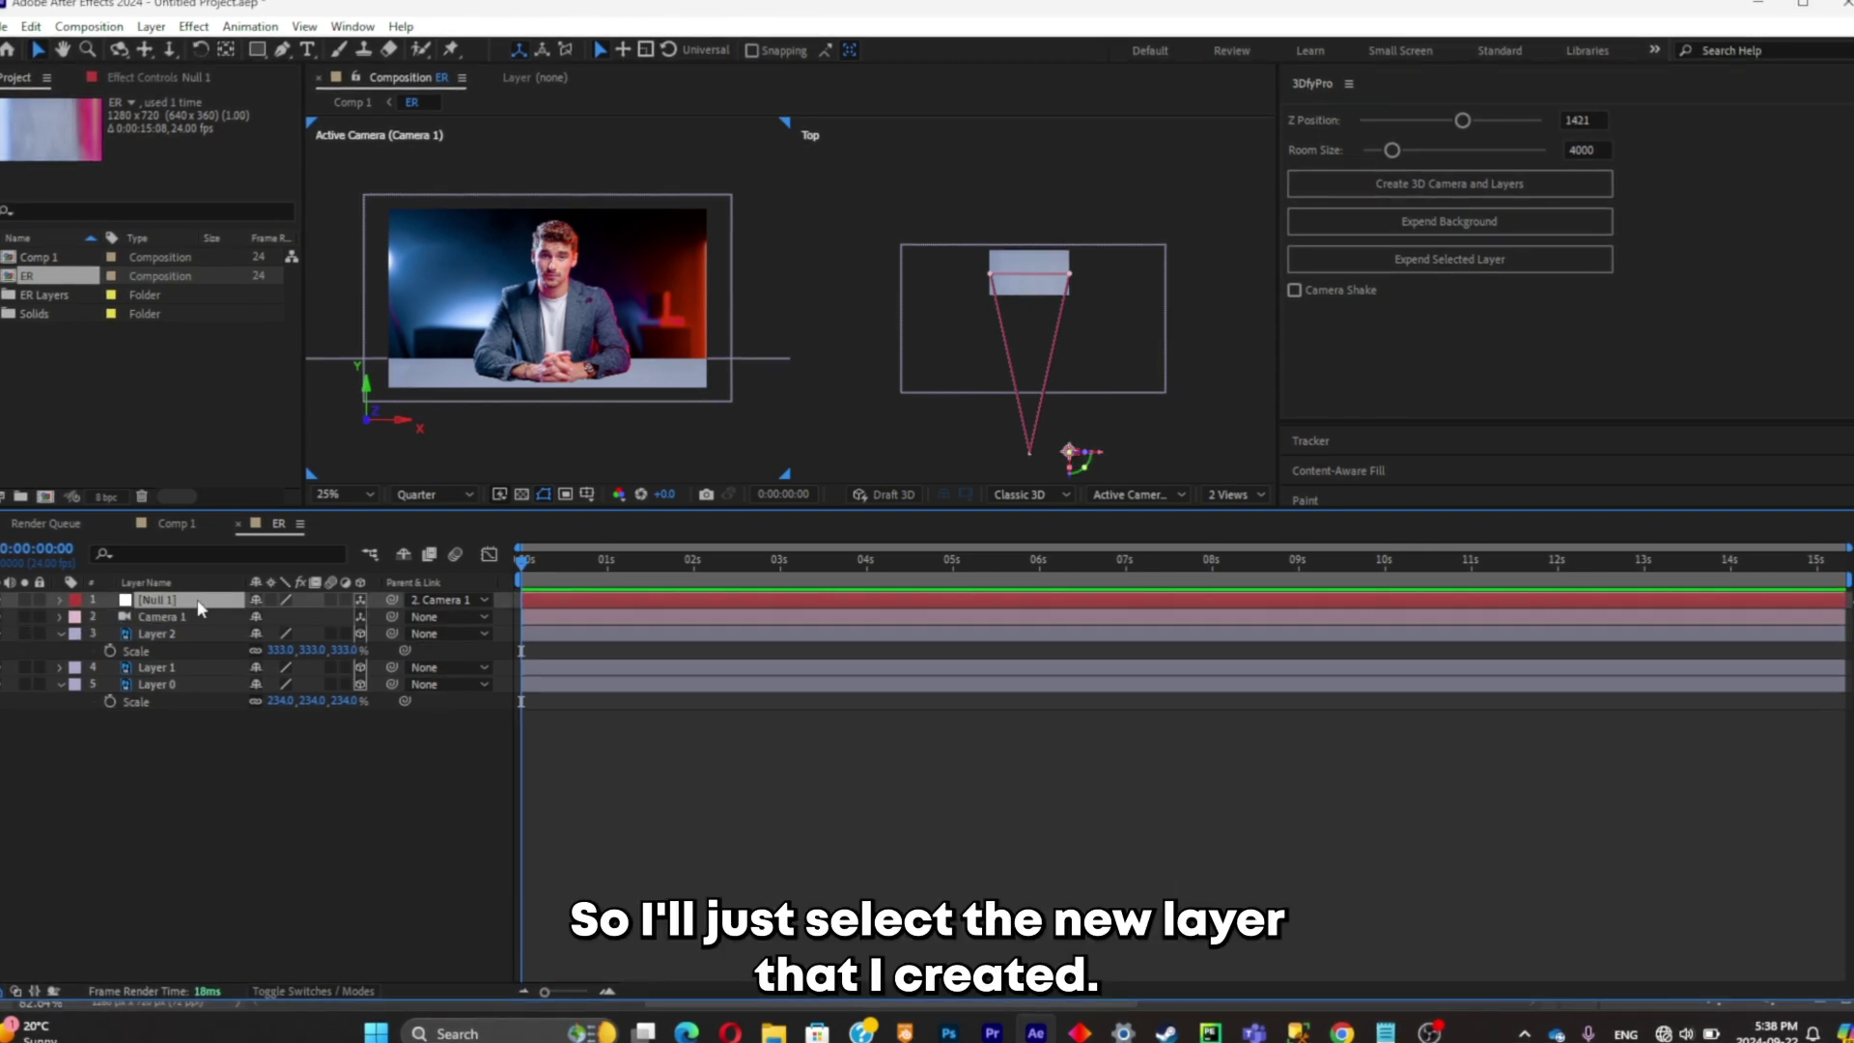
key("p")
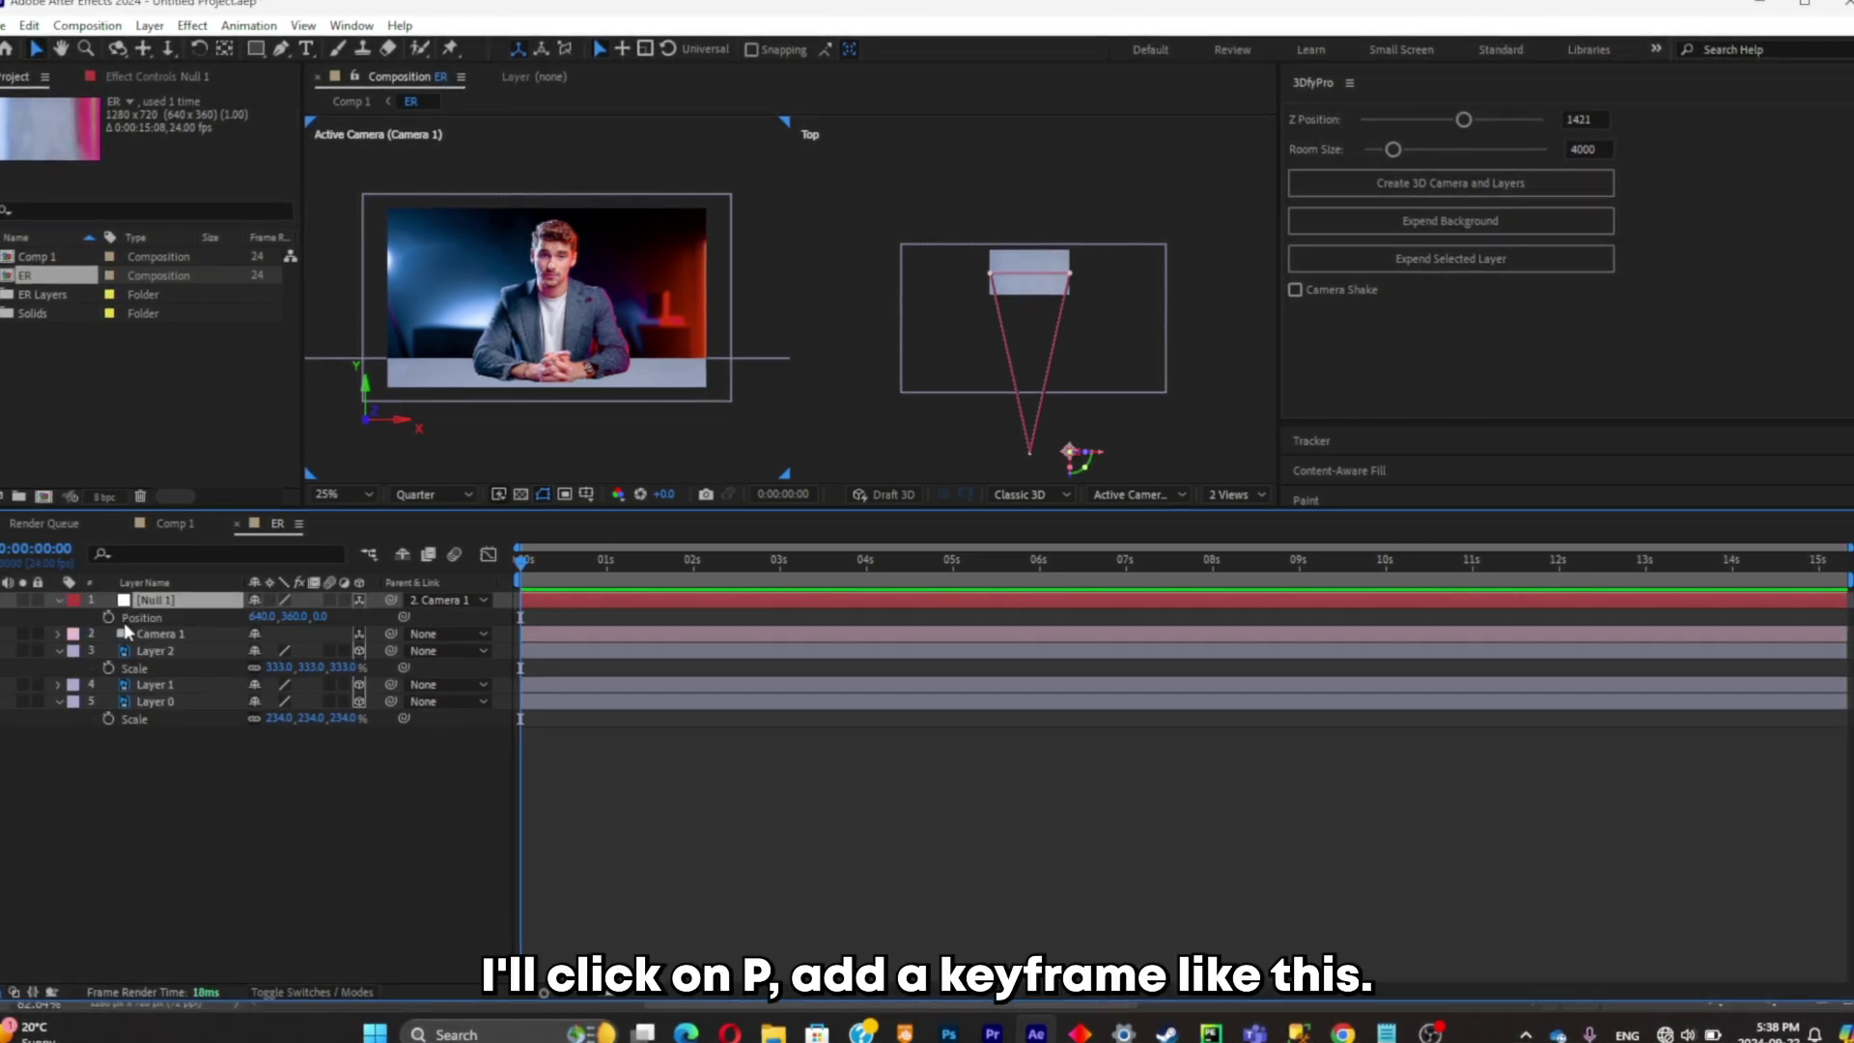
left_click(108, 616)
left_click(618, 561)
left_click_drag(642, 562, 765, 561)
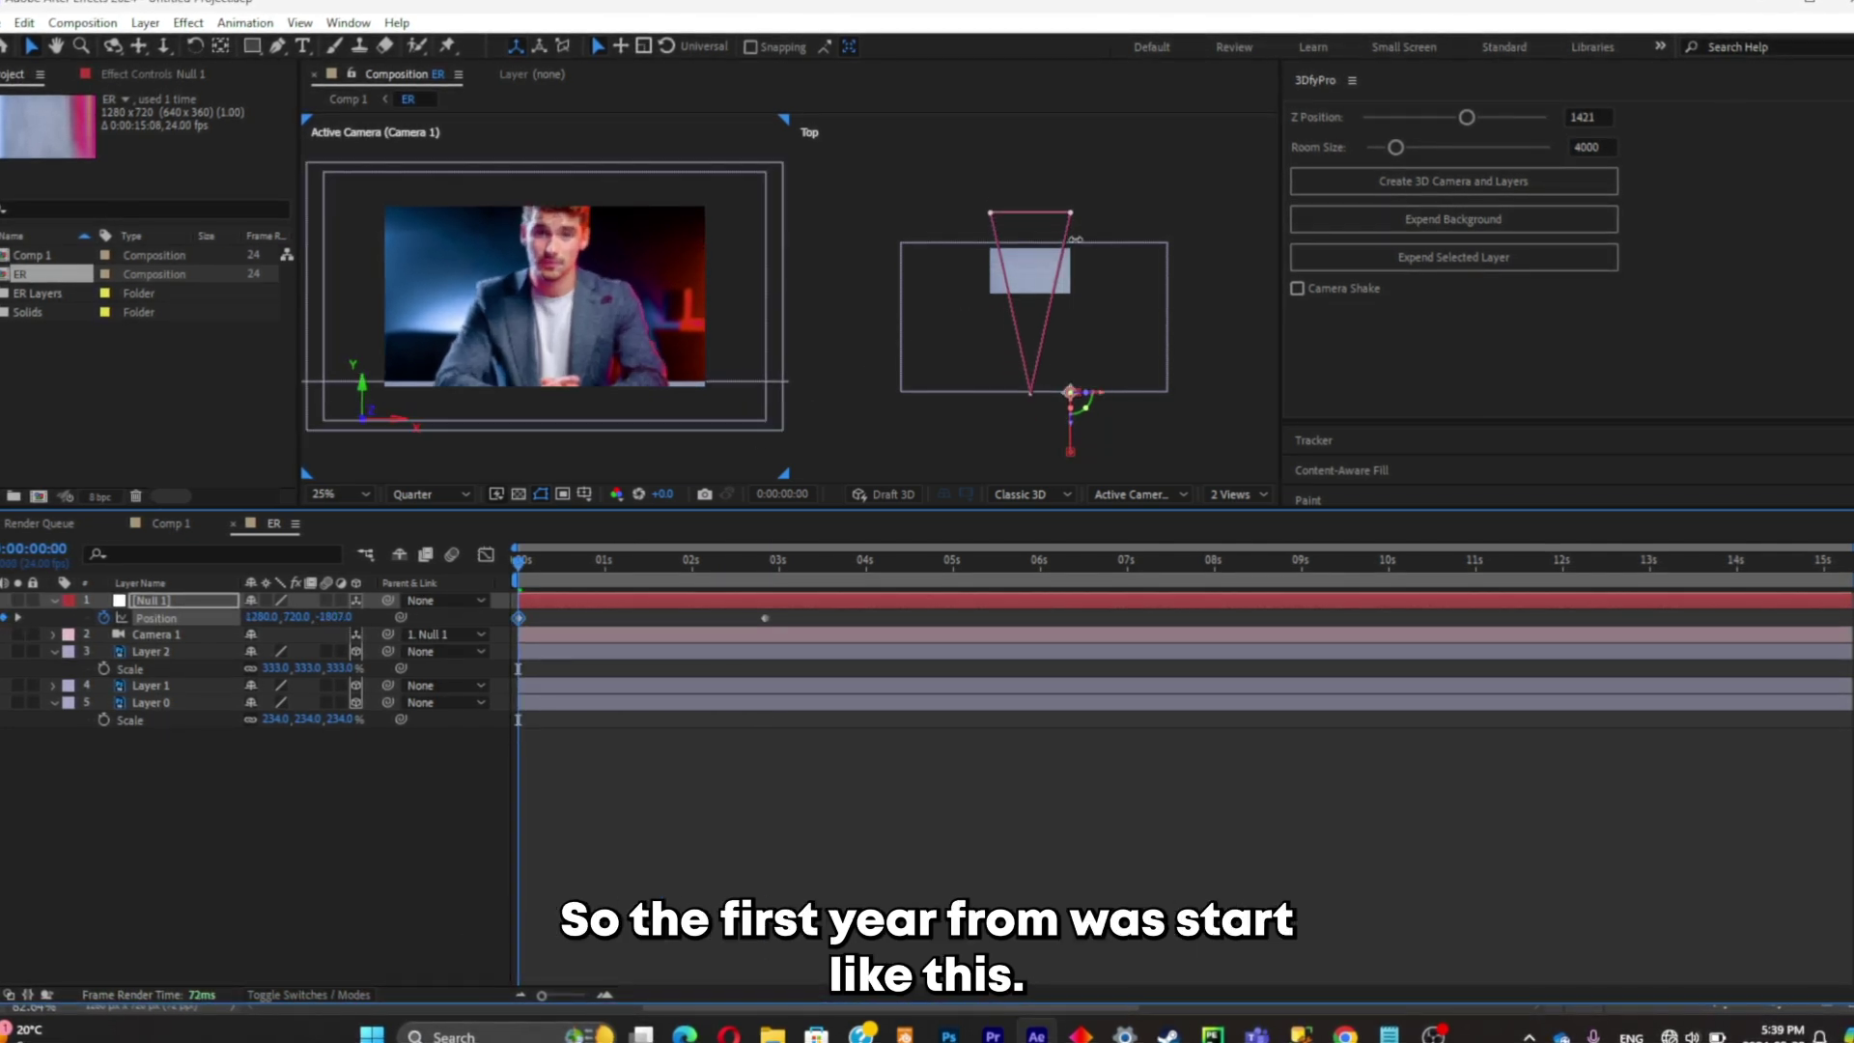
Set Null 1's first Position keyframe to a Z value of -1575 and apply Easy Ease to both keyframes
left_click_drag(1074, 239, 1204, 177)
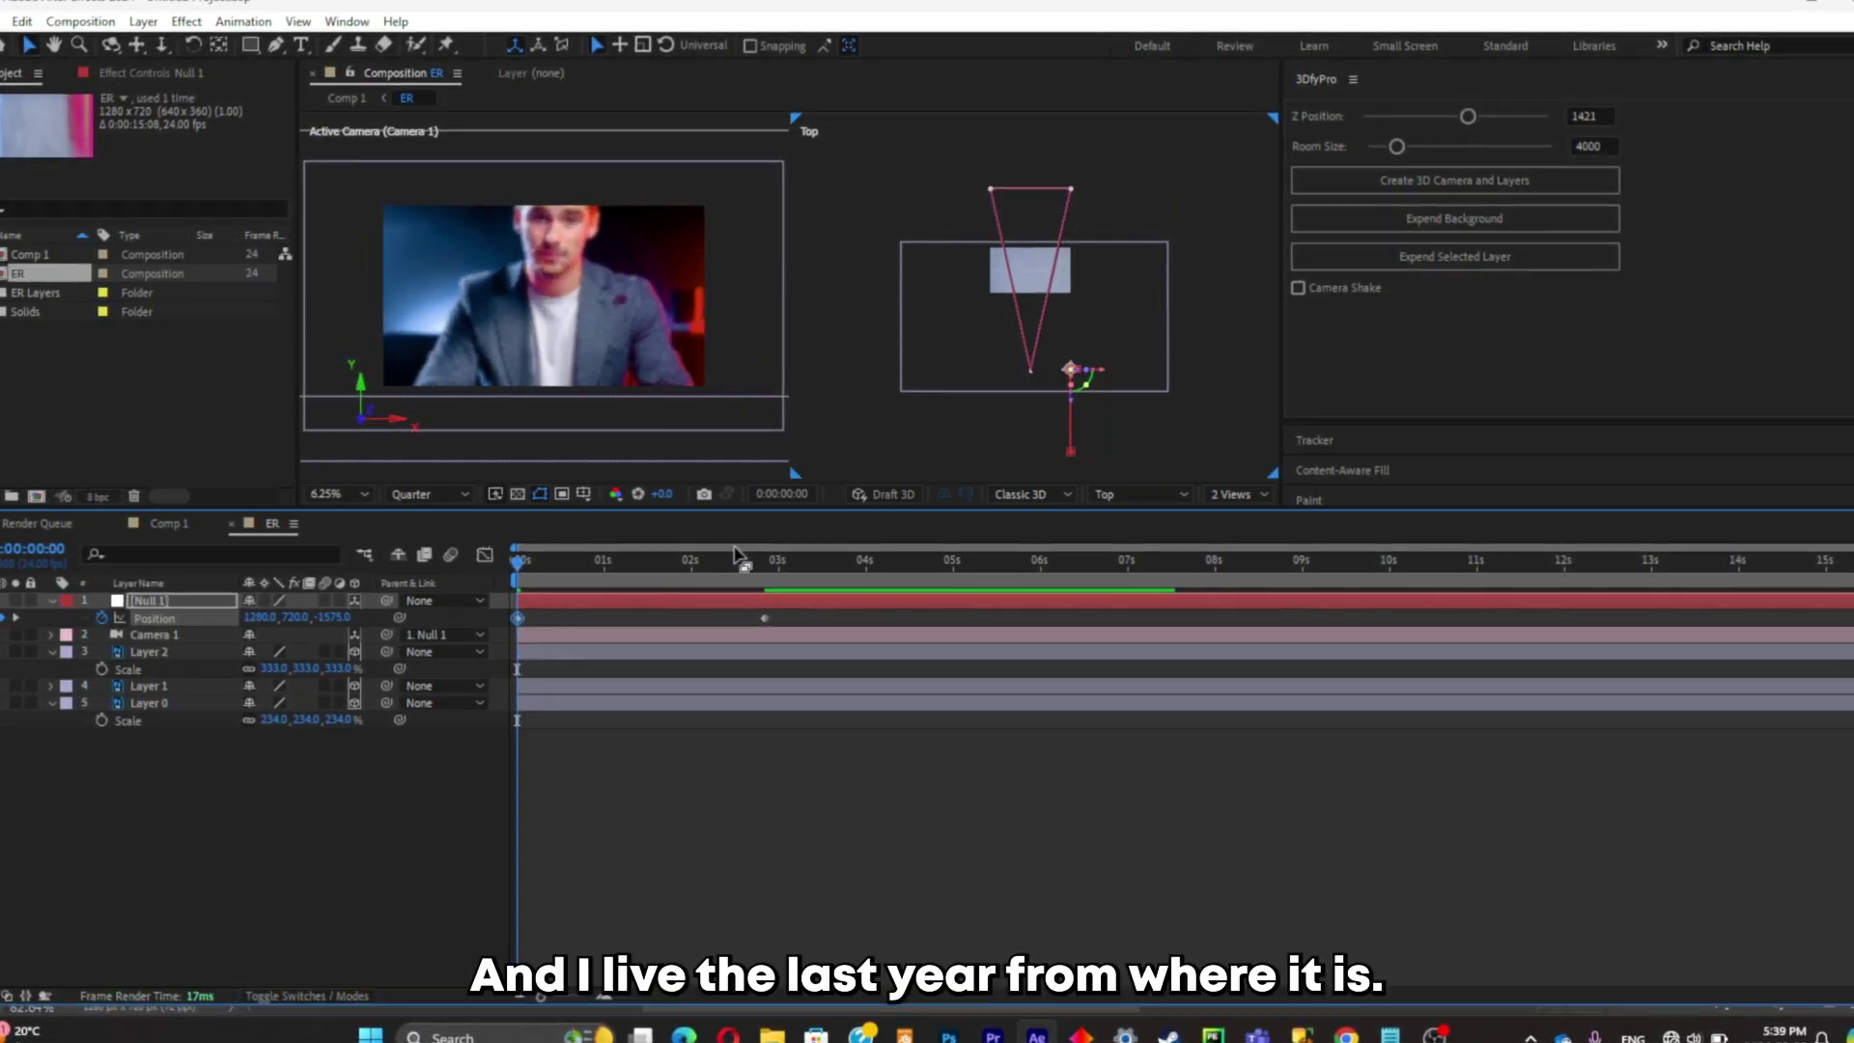
left_click_drag(676, 564, 442, 637)
key("Home")
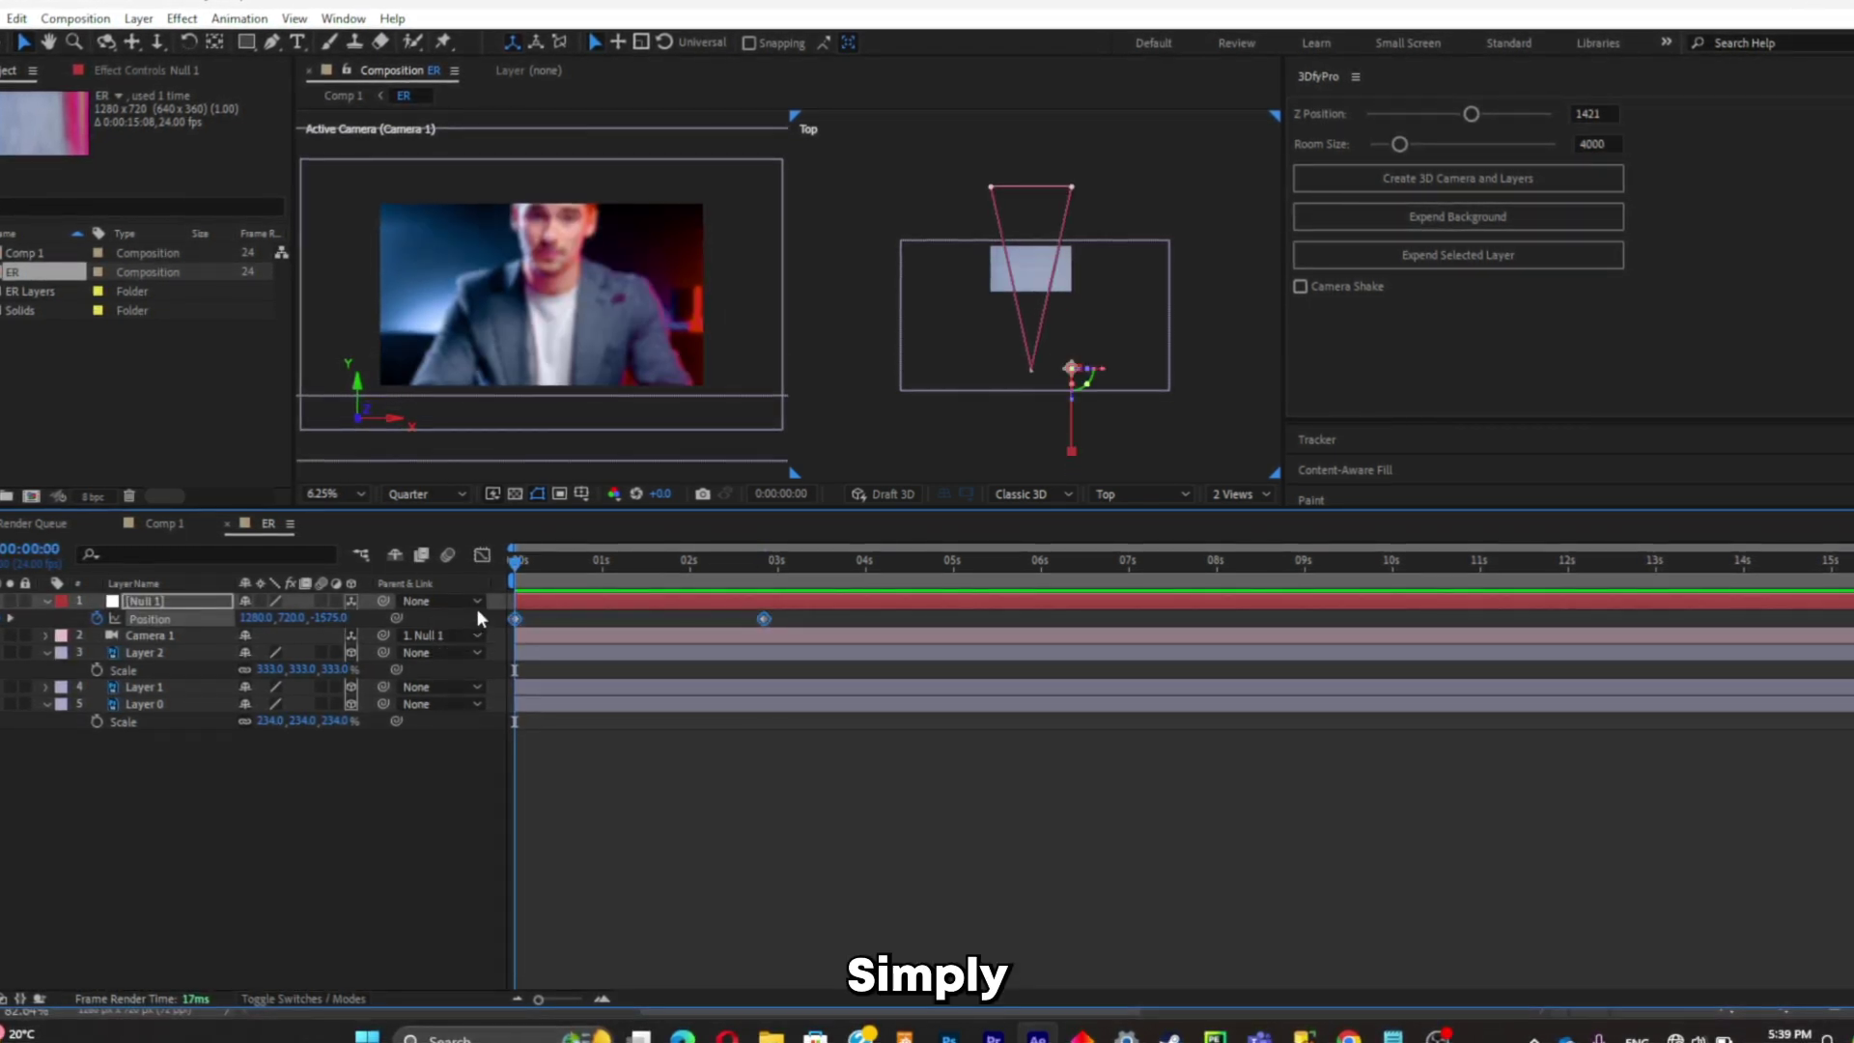
key("F9")
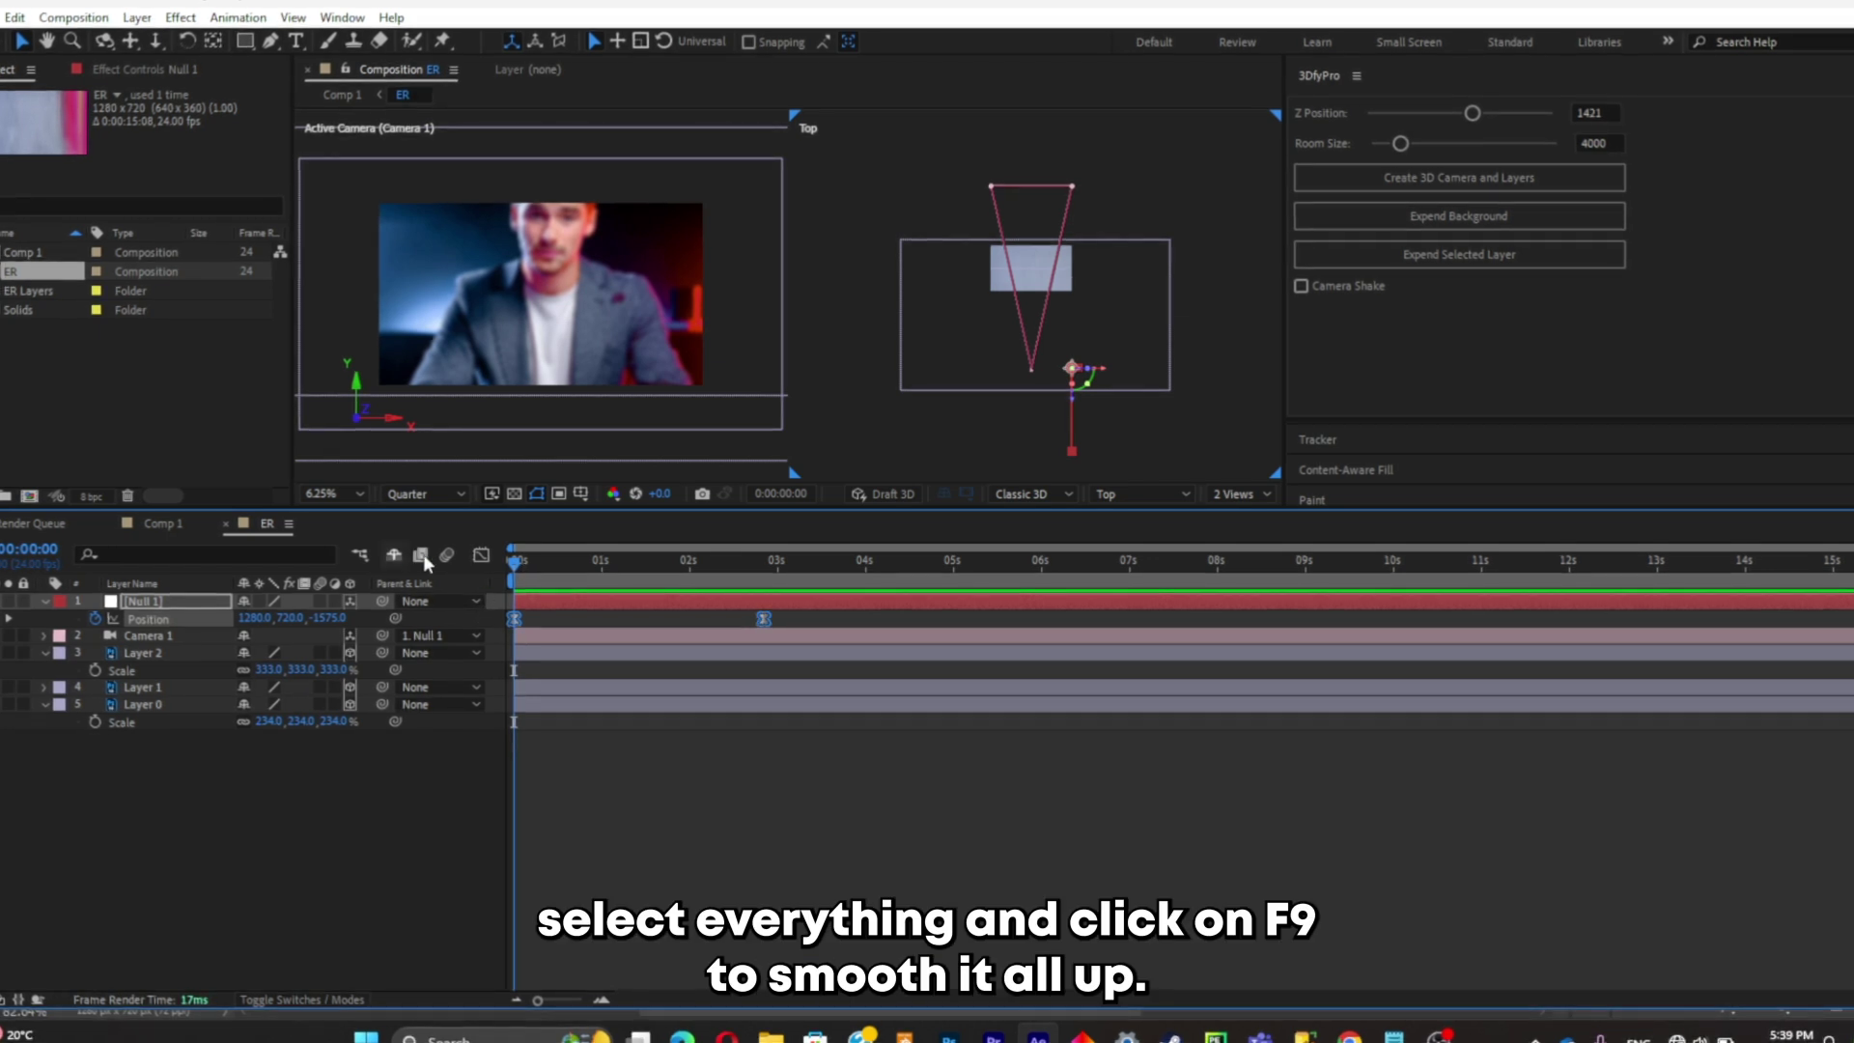
Deselect the layers and preview the camera animation from the first frame
left_click(407, 807)
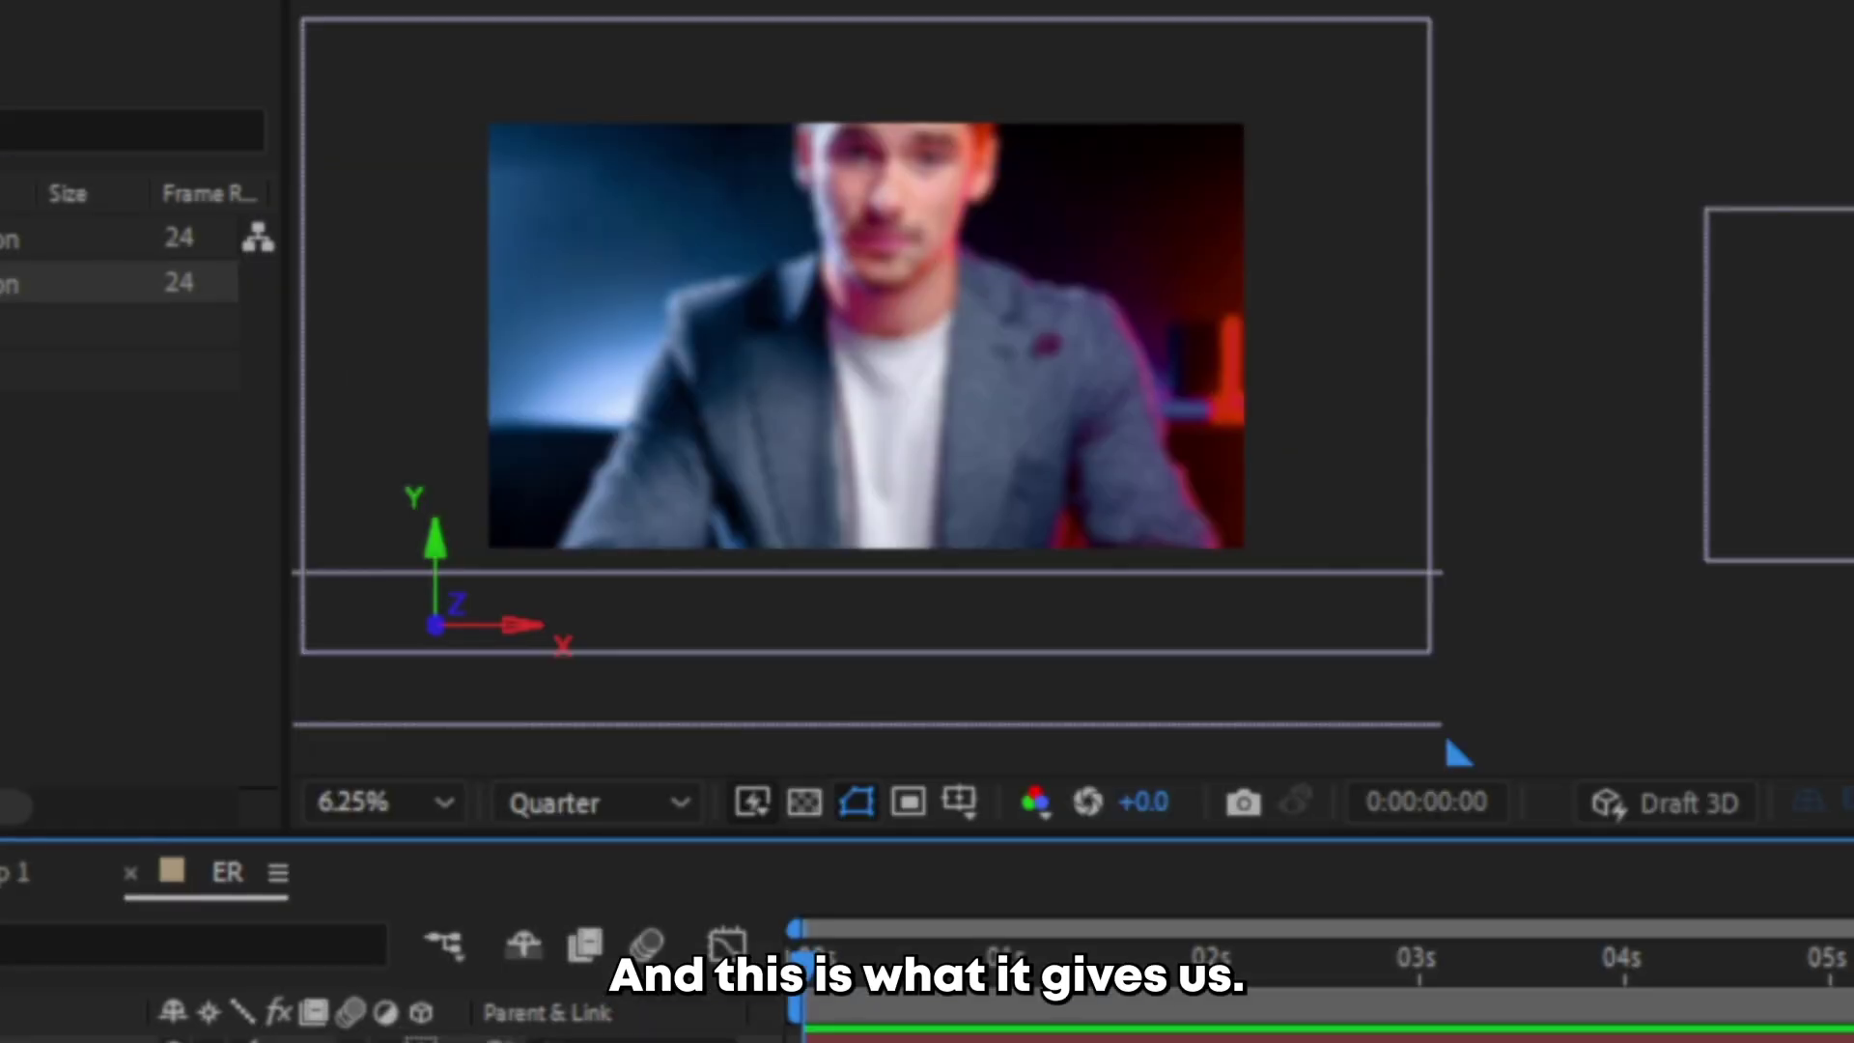
key("space")
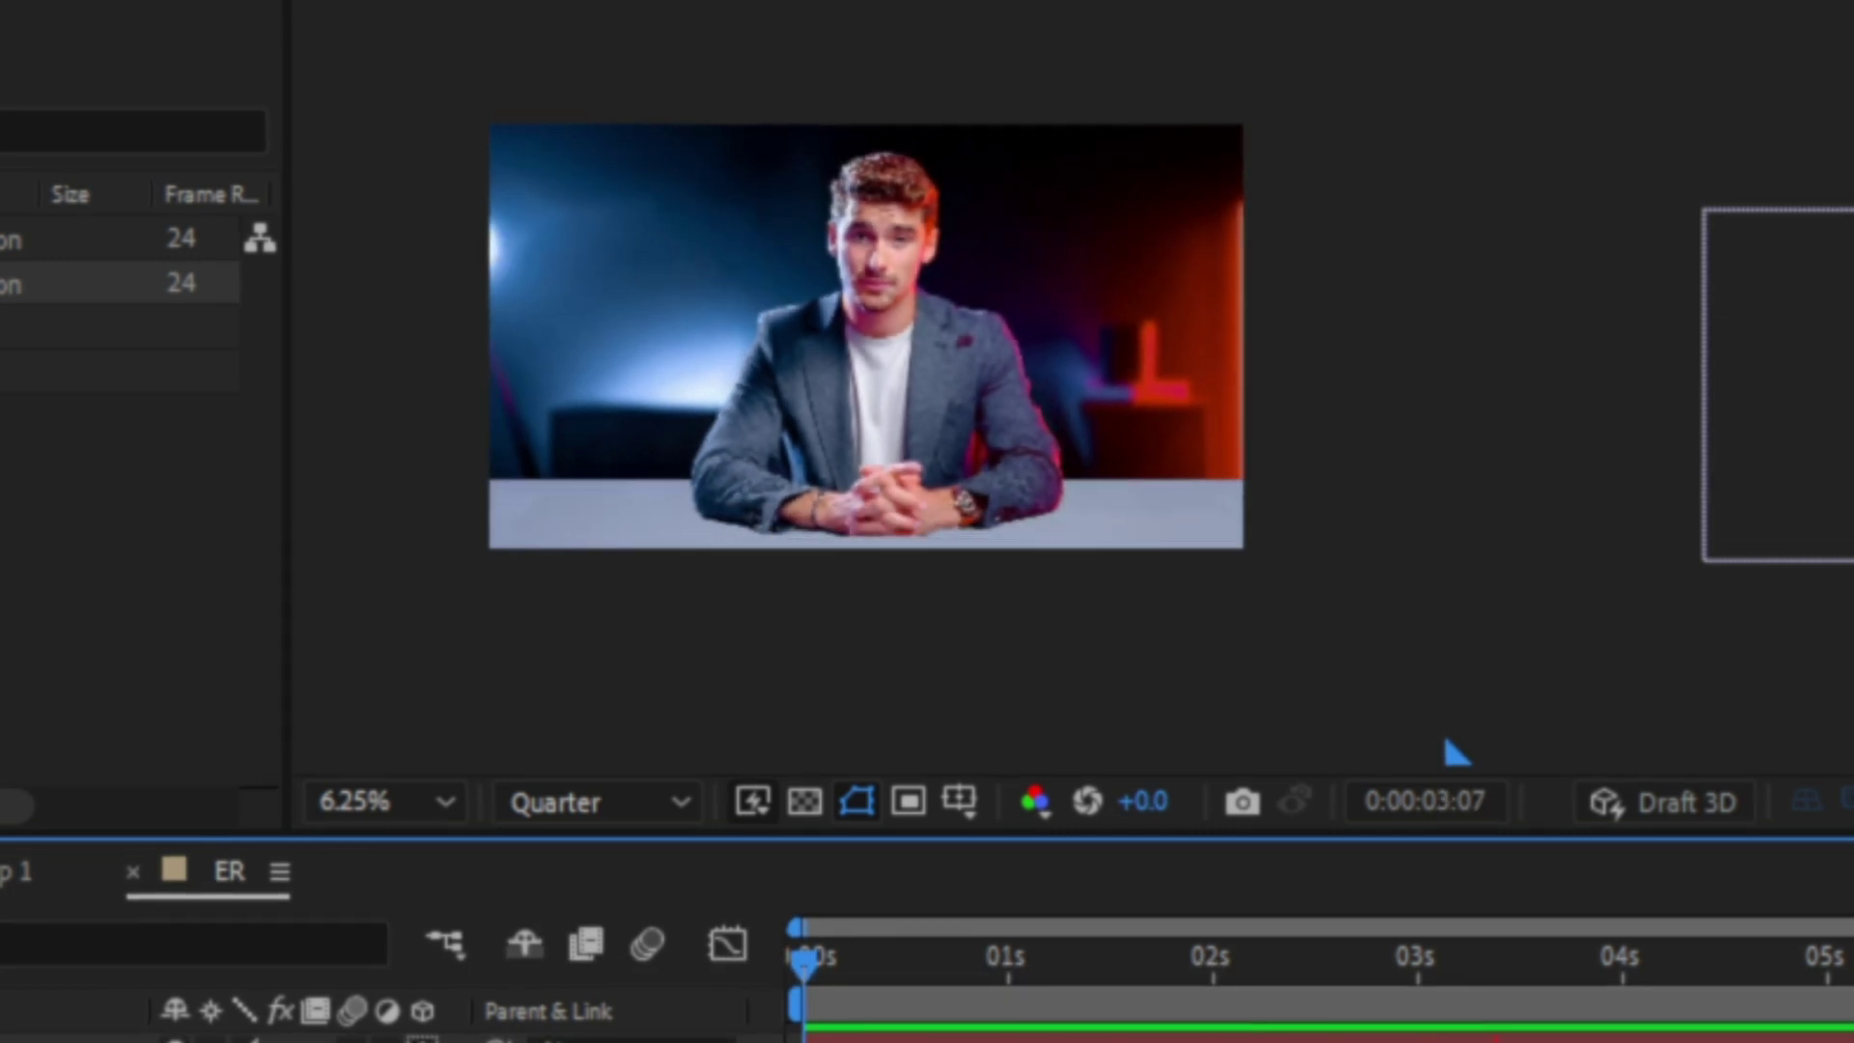
key("space")
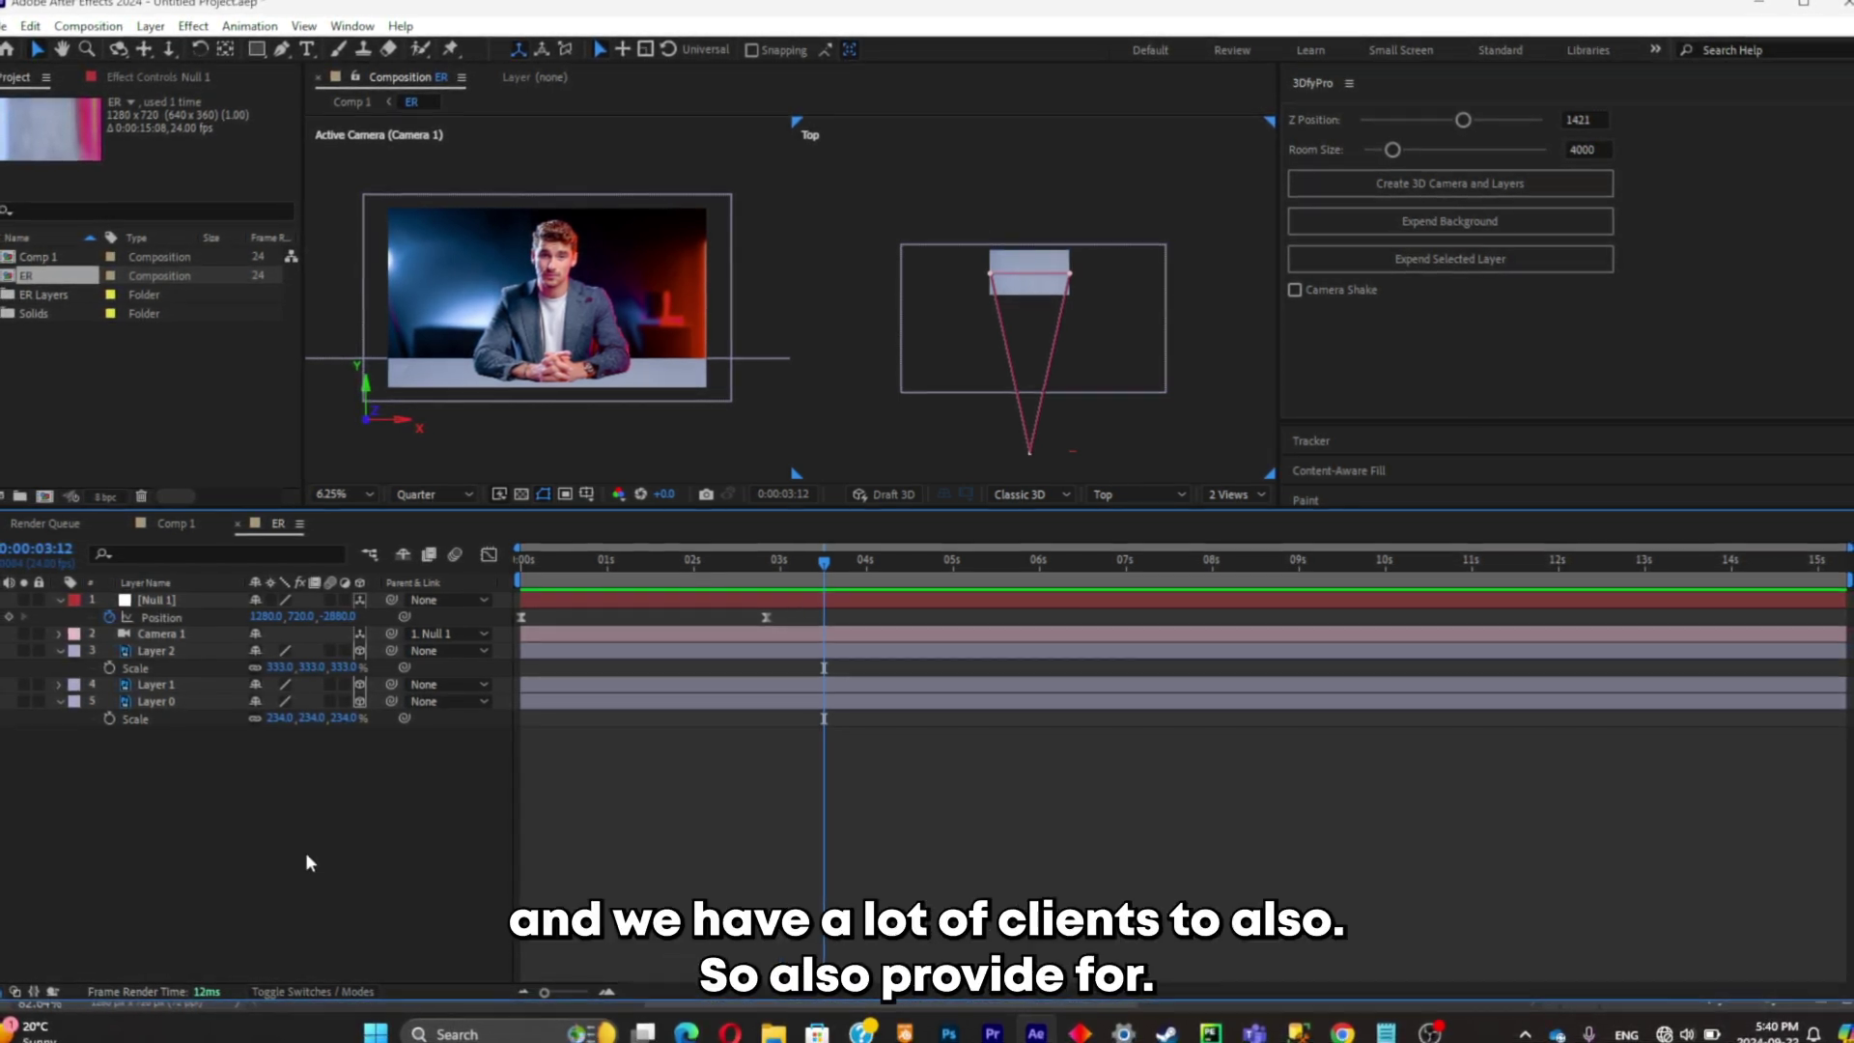
Use 3DfyPro to create a 3D camera and layers in the ER 2 composition, and show the scene in 2 Views
left_click_drag(271, 788, 97, 555)
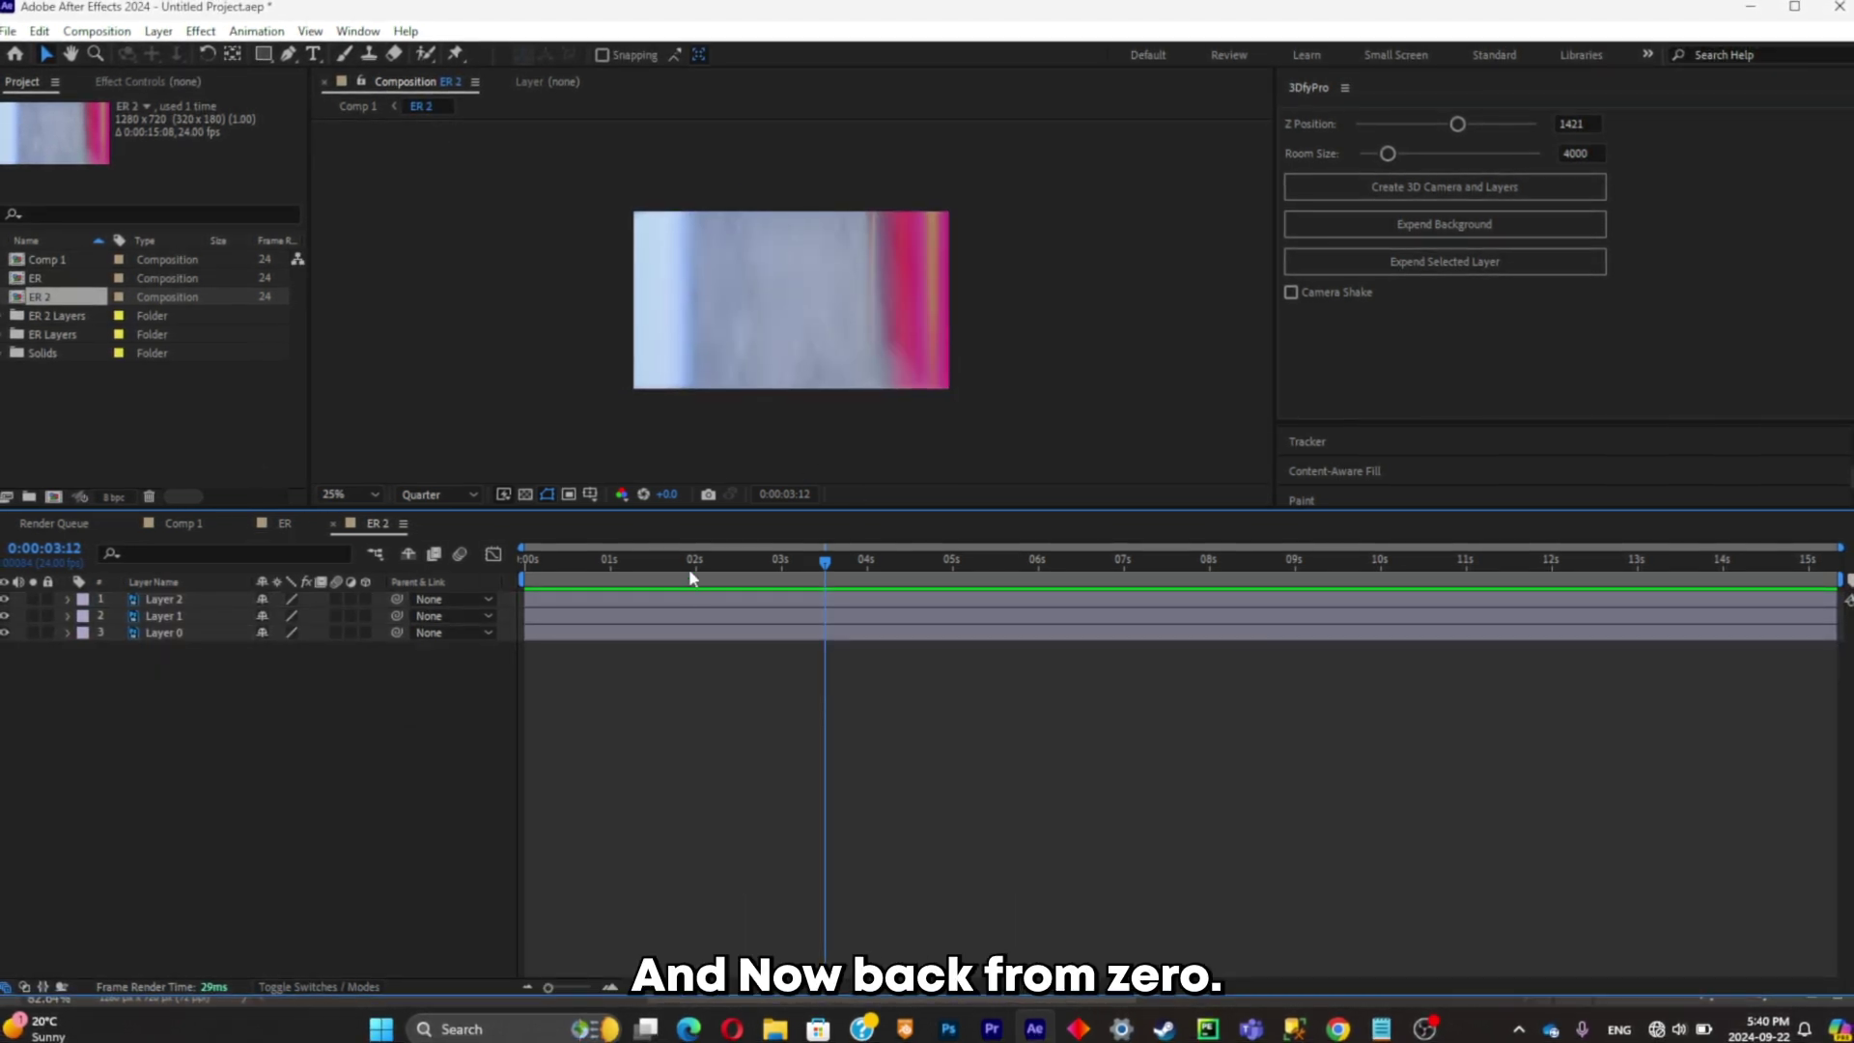
left_click(1387, 197)
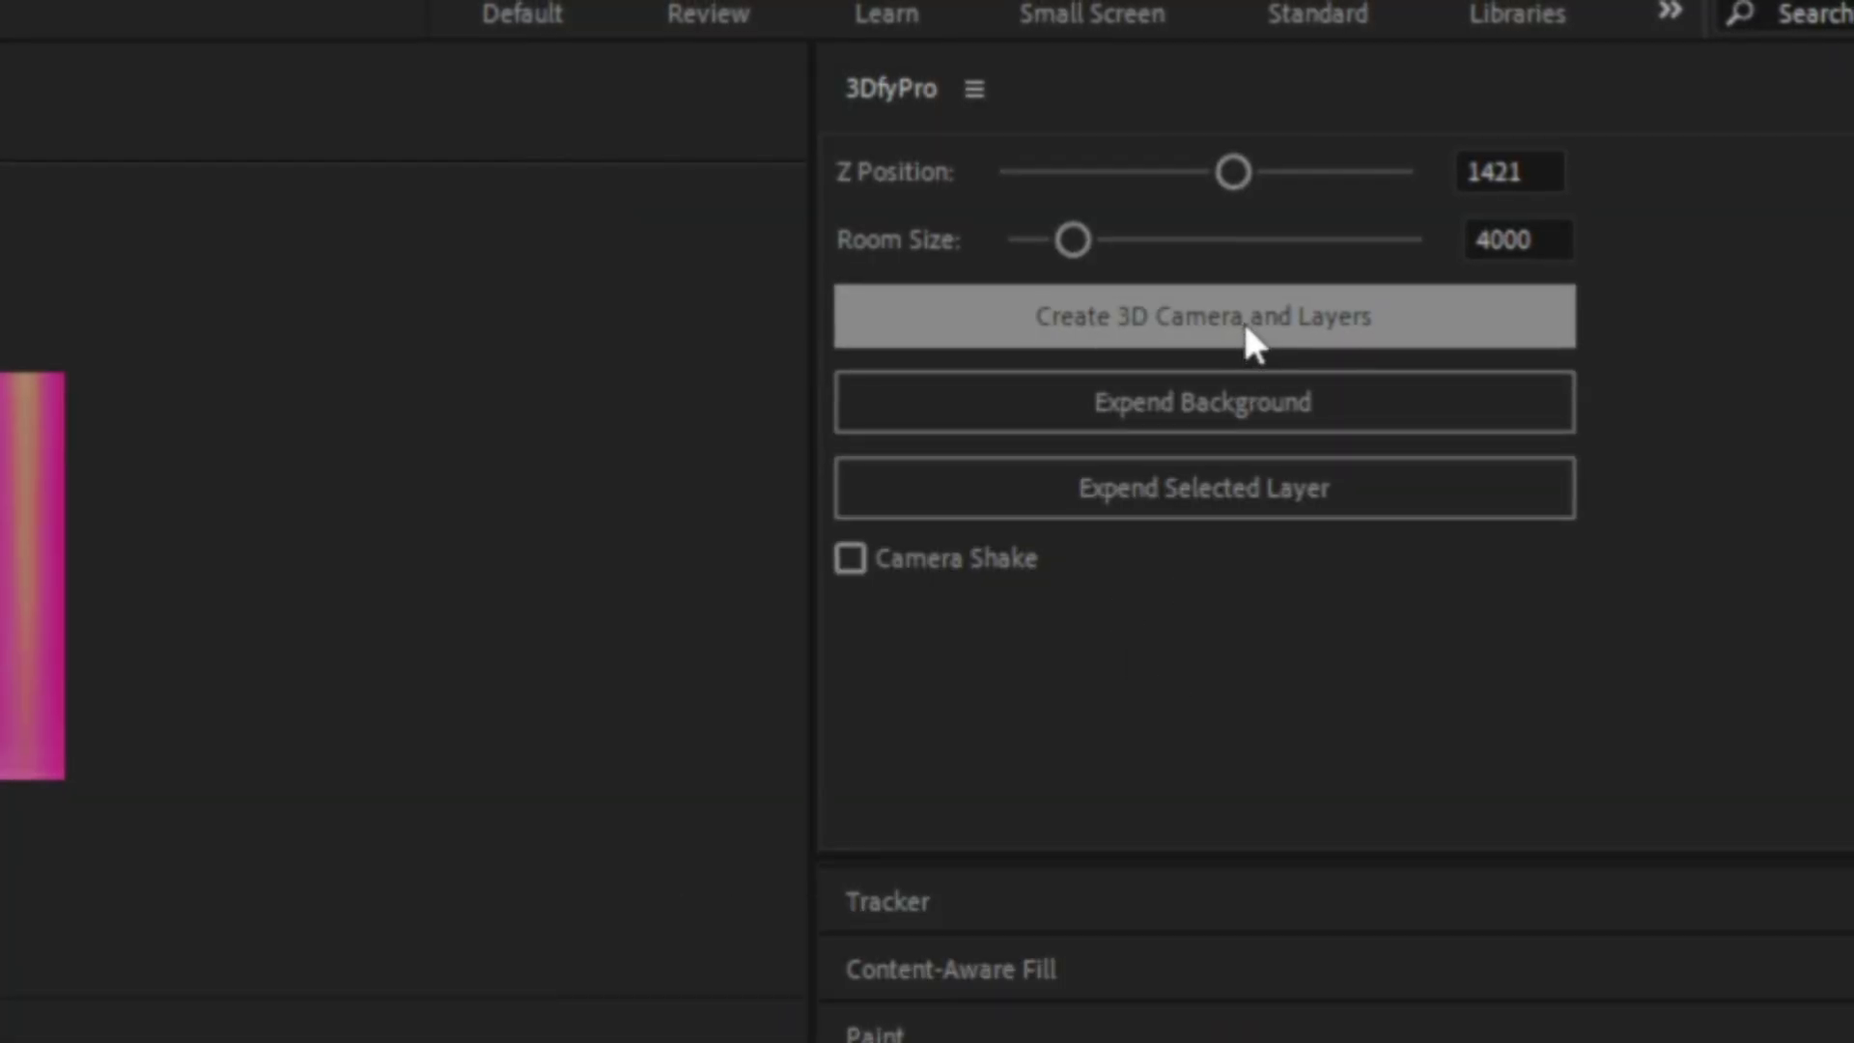
left_click(1245, 330)
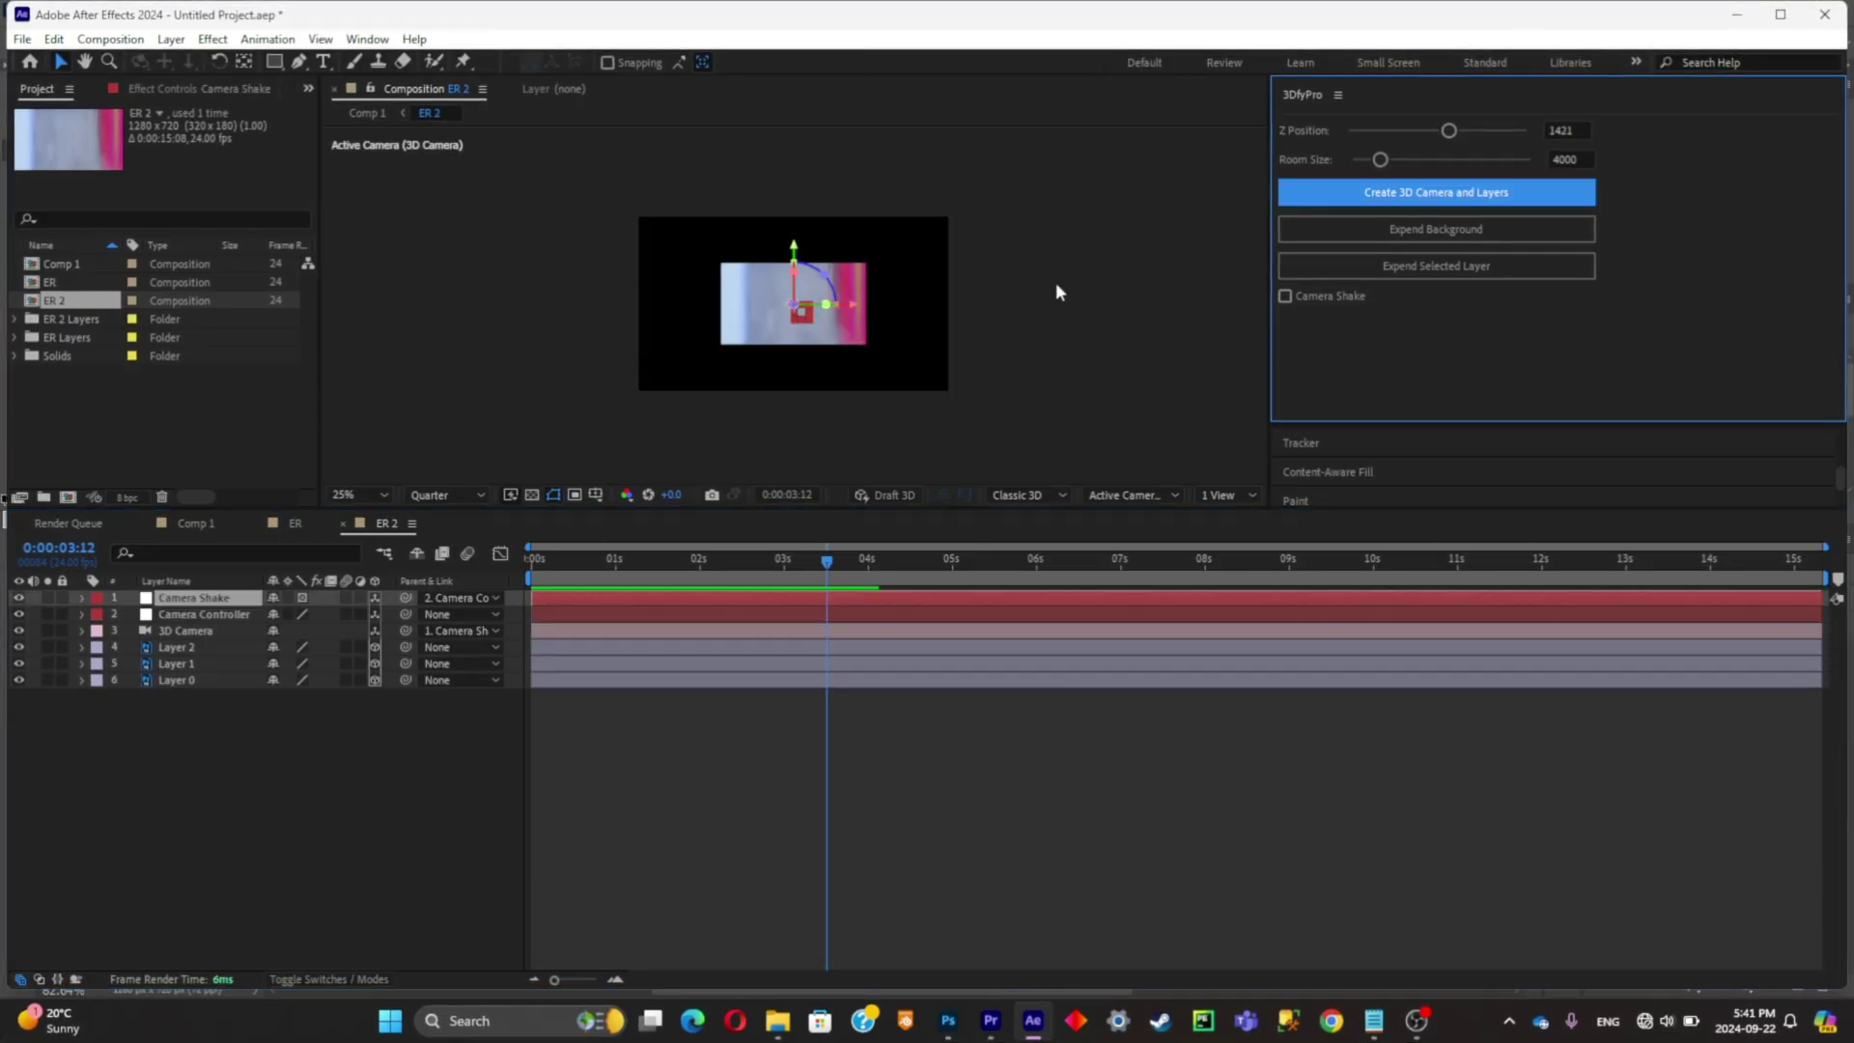
left_click(1230, 493)
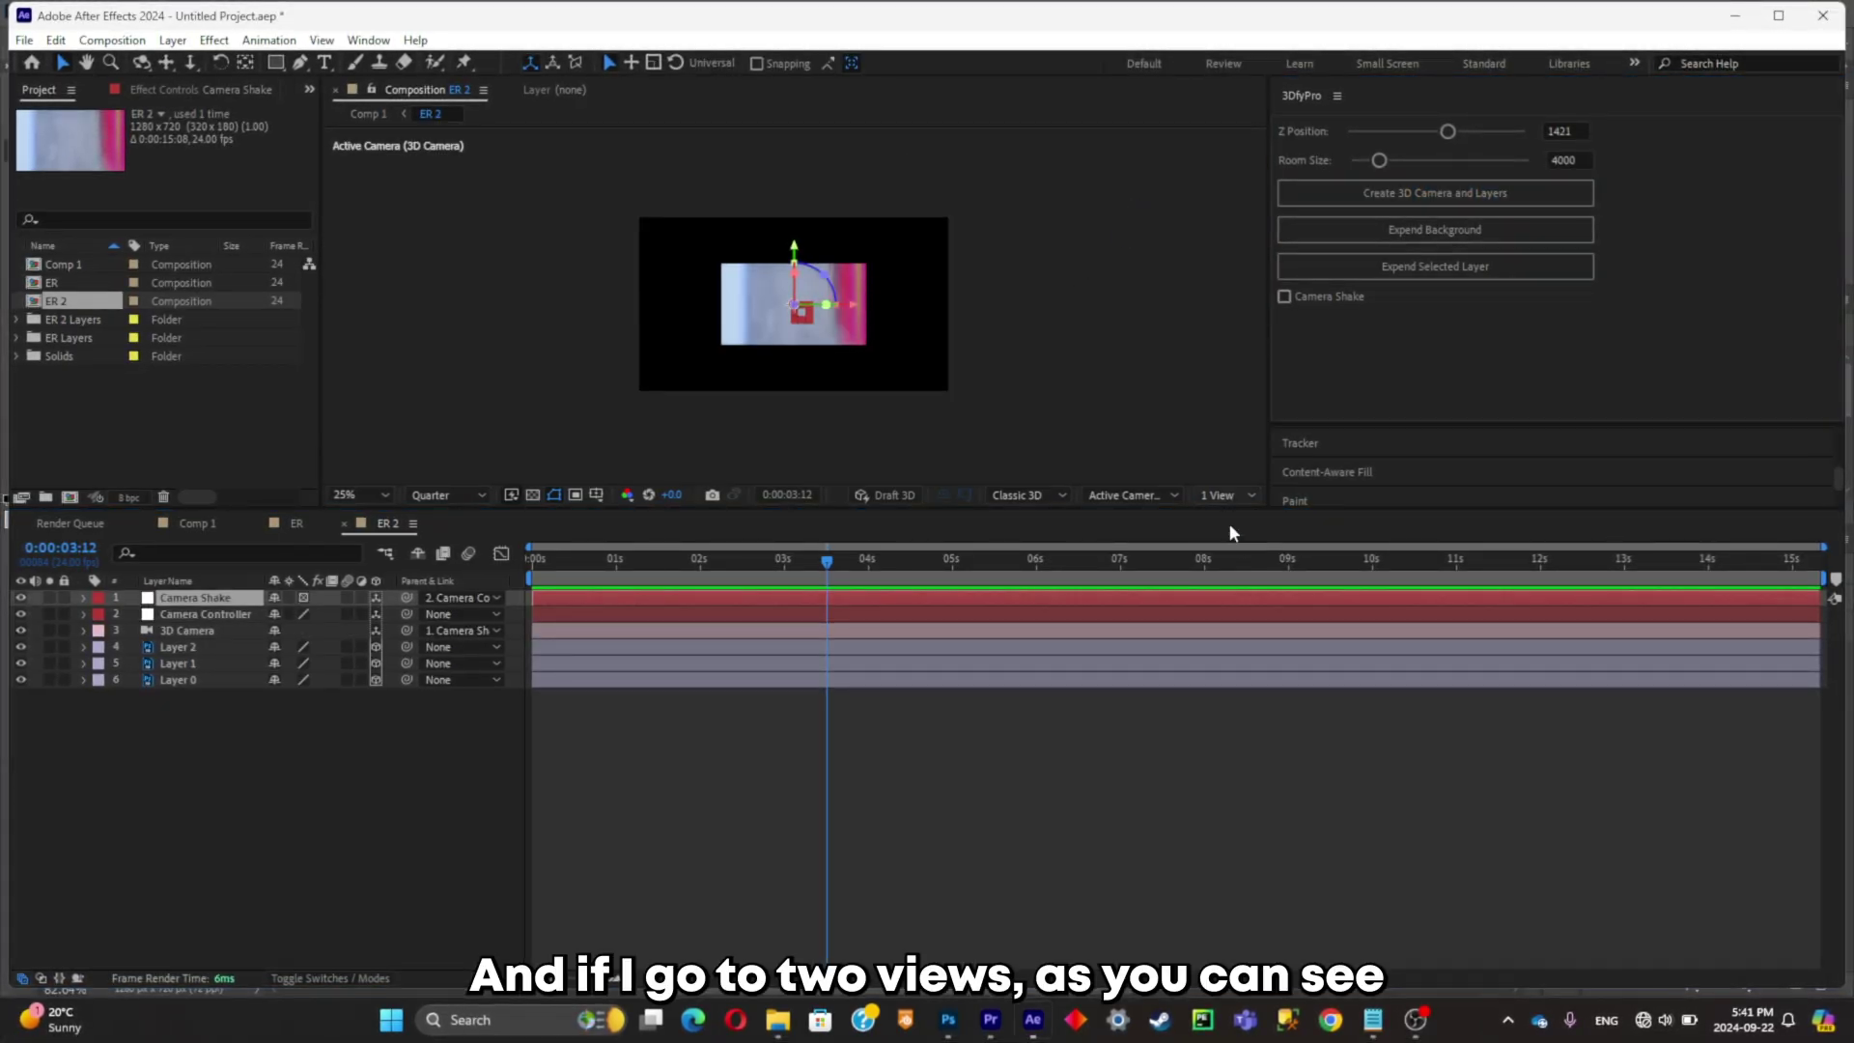
left_click(1229, 539)
scroll(1127, 337, "down", 2)
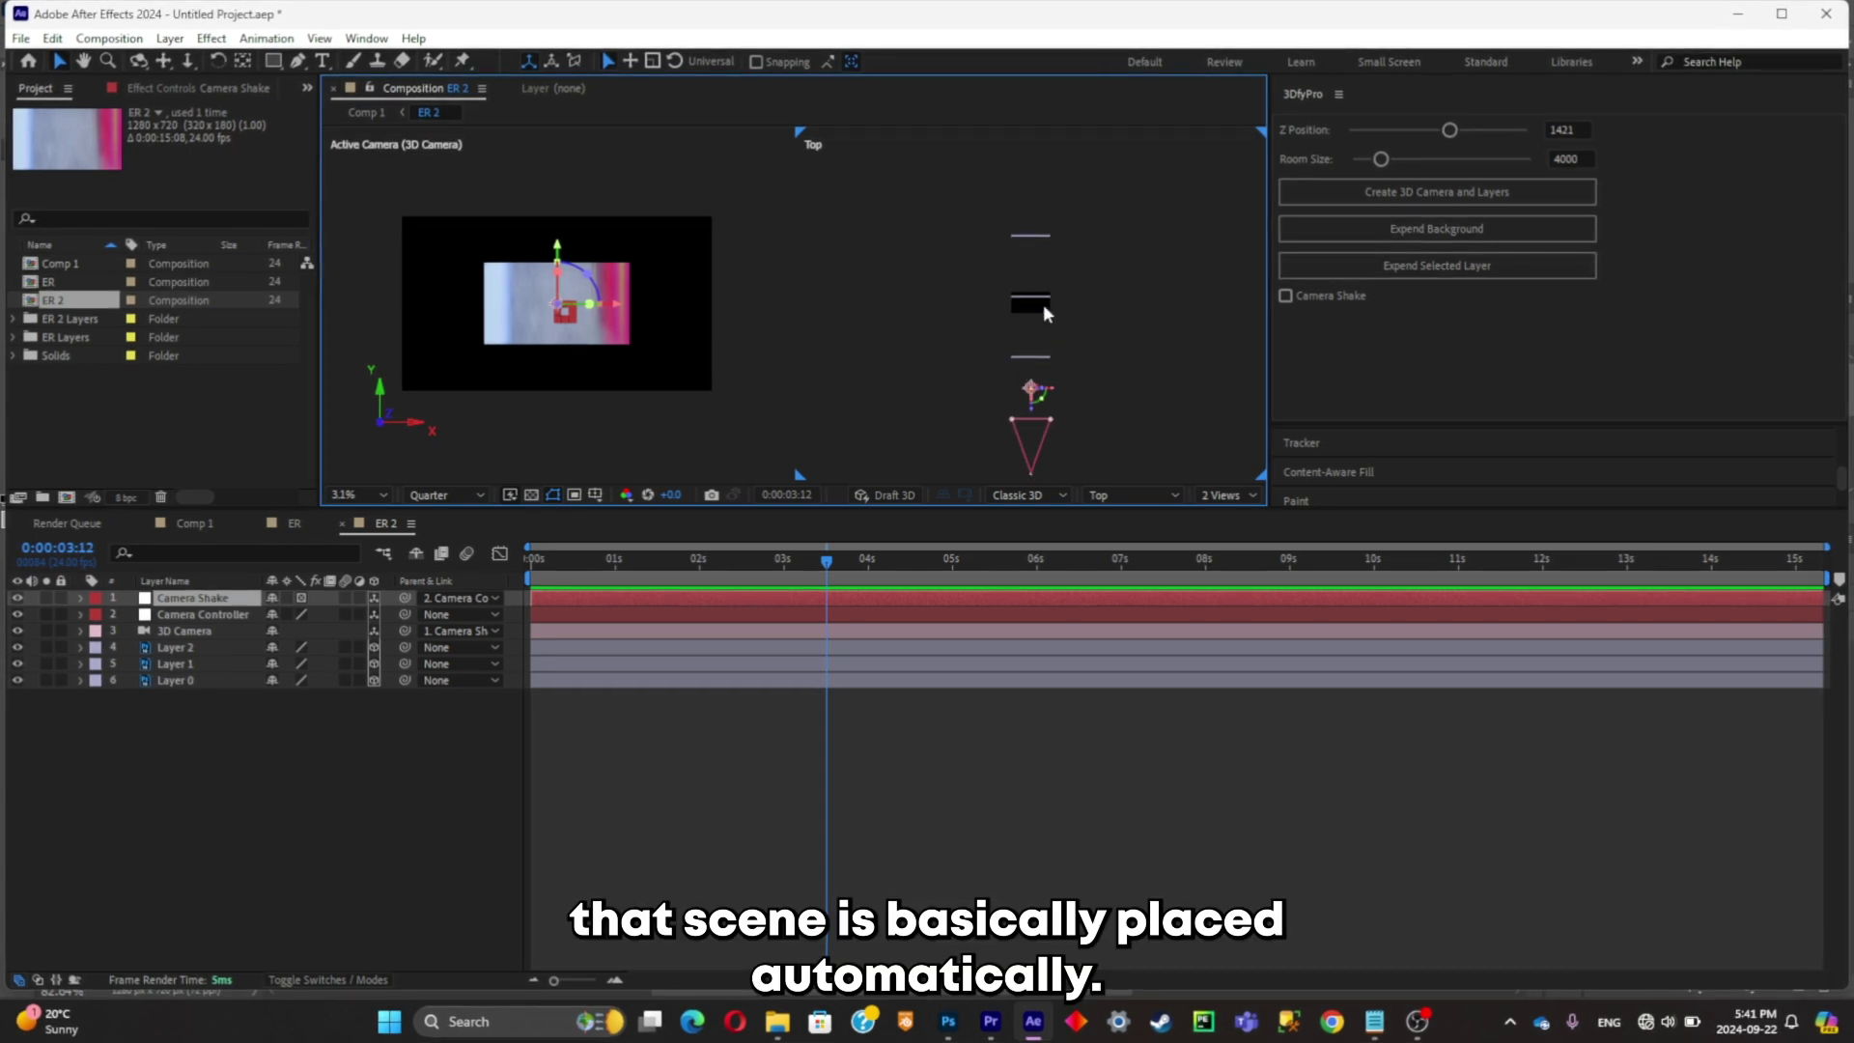
Rotate the table layer (Layer 2) flat in ER 2 and extend it with 3DfyPro's Expend Selected Layer
left_click(205, 644)
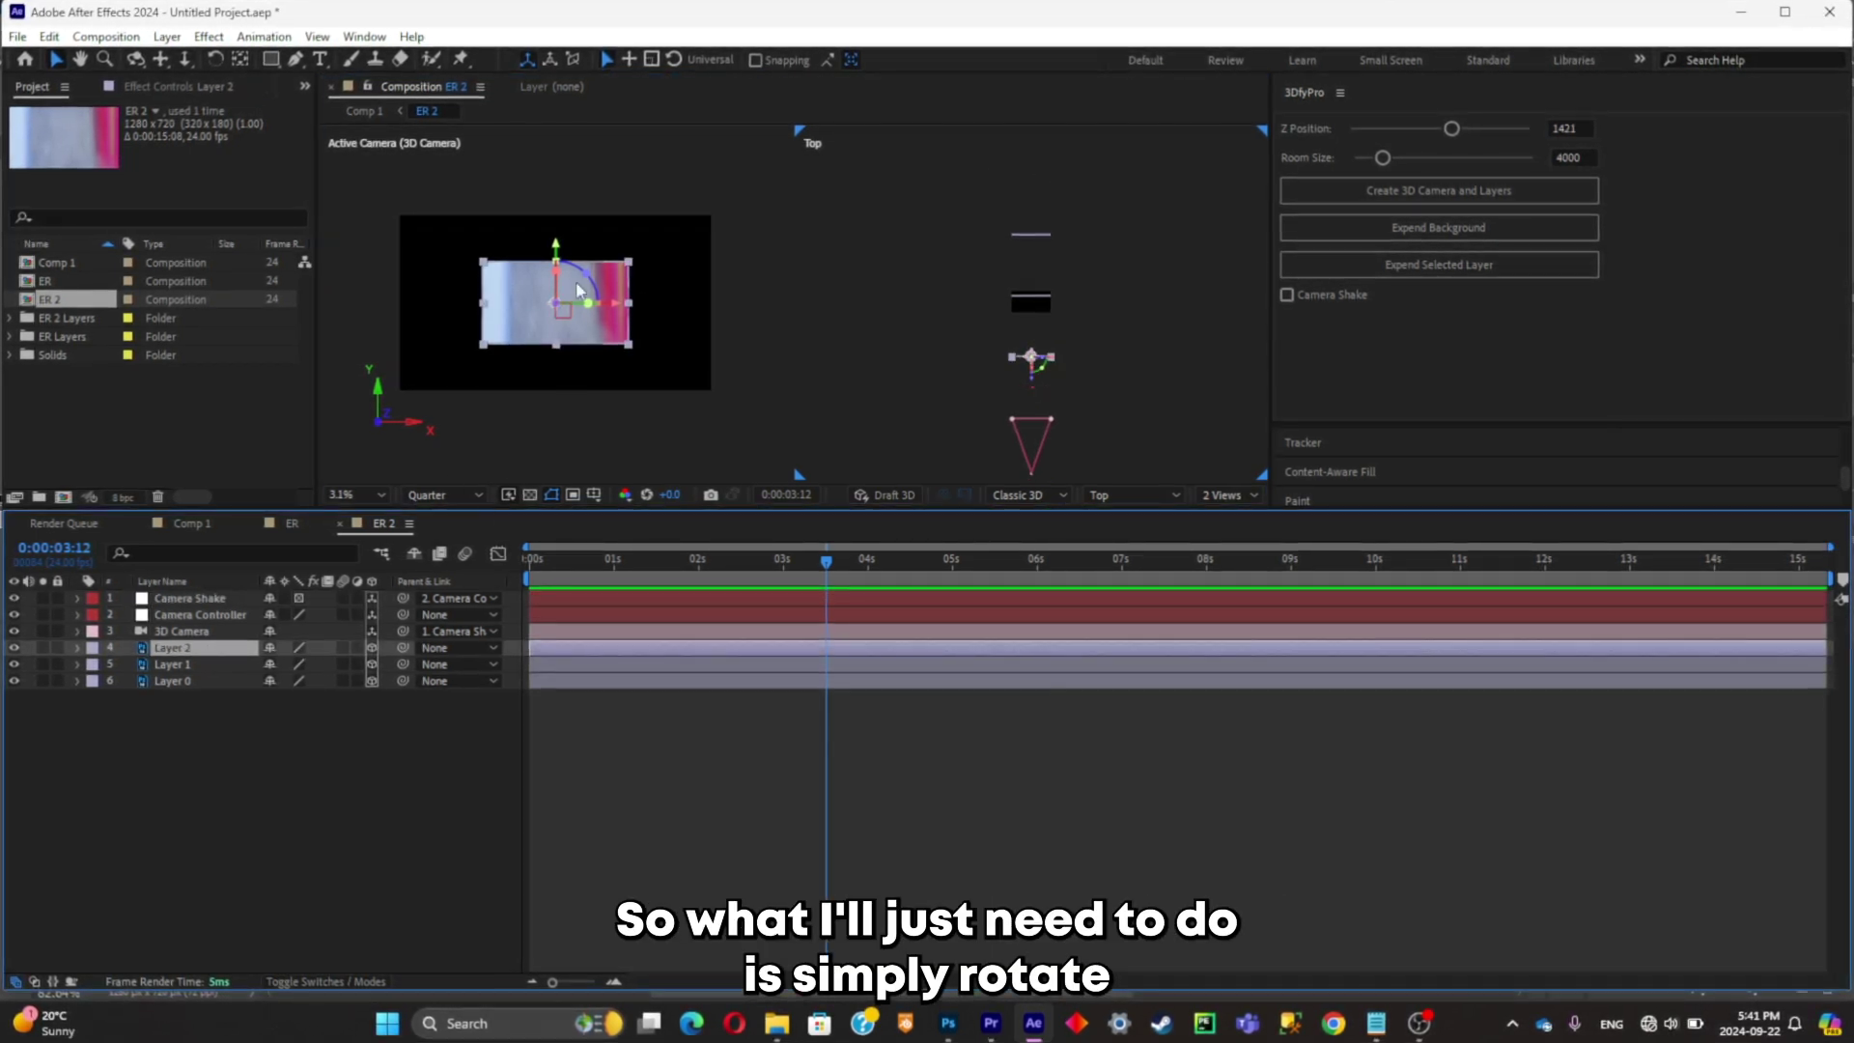
mouse_move(557, 273)
left_mouse_down()
mouse_move(558, 228)
mouse_move(557, 284)
left_mouse_up()
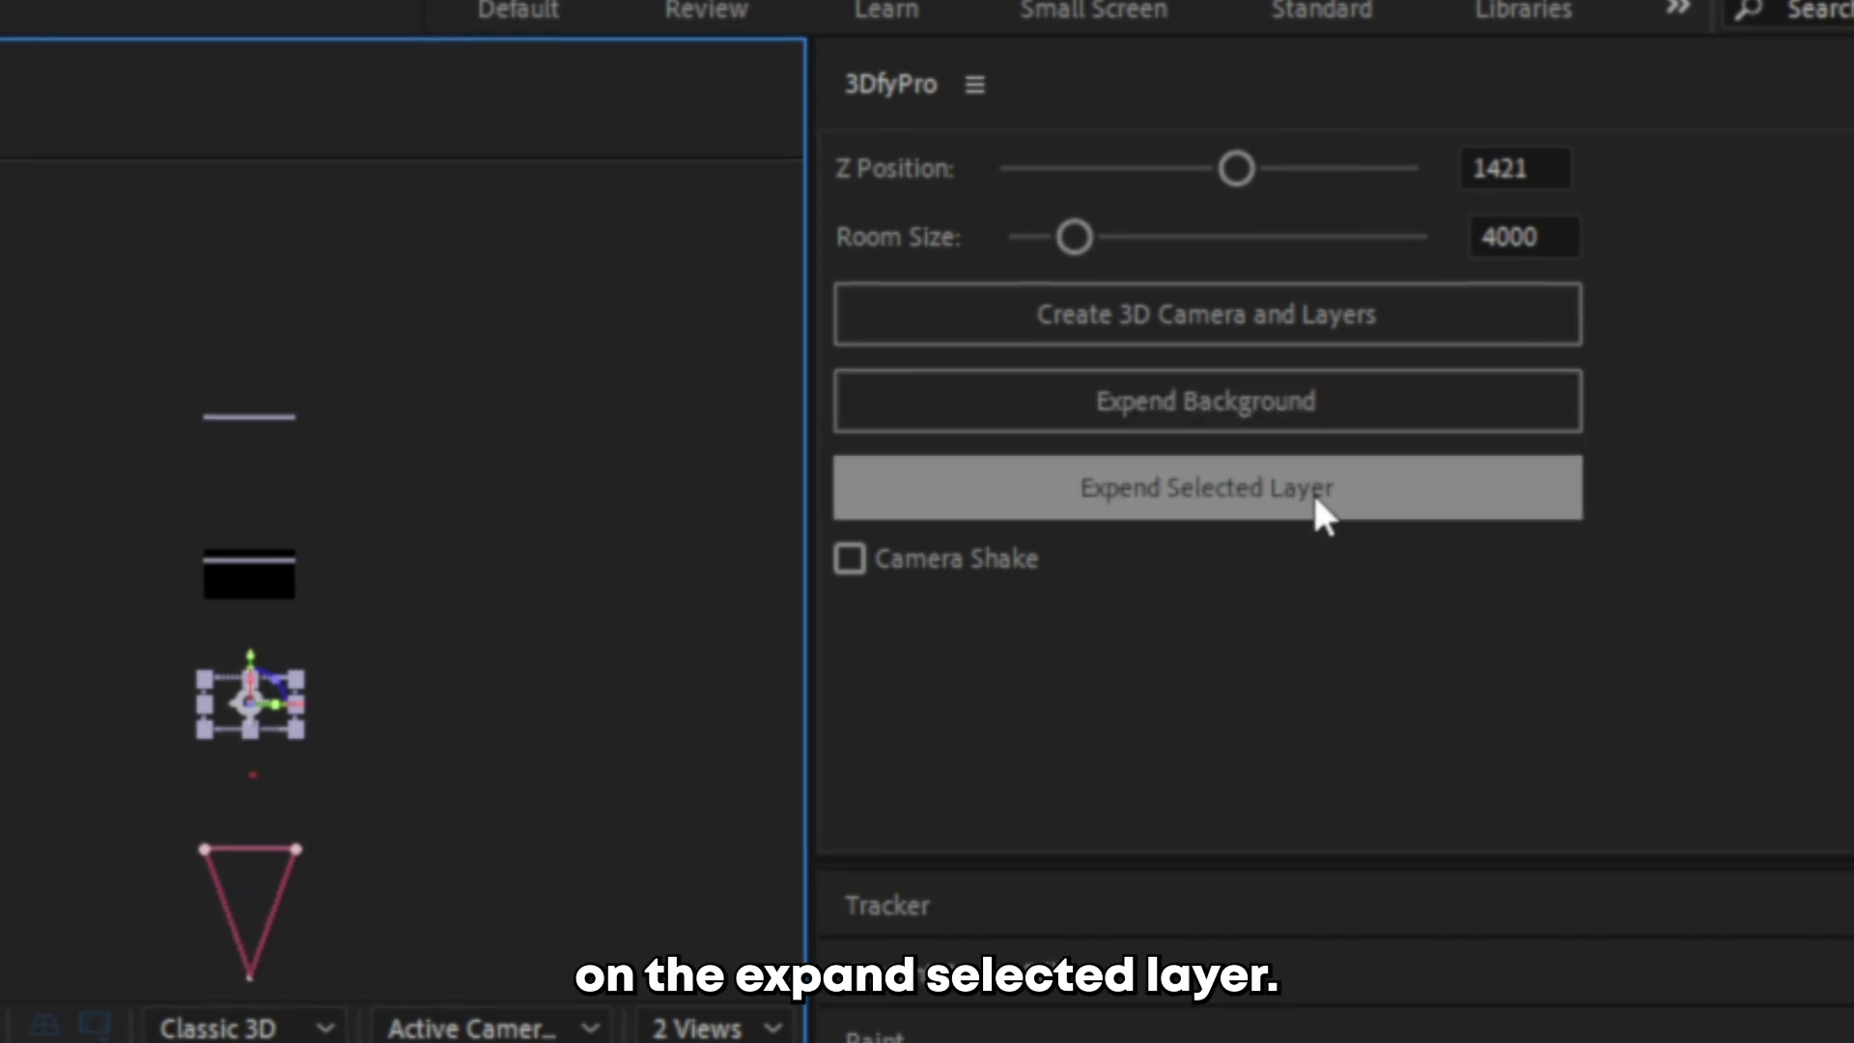
left_click(1314, 499)
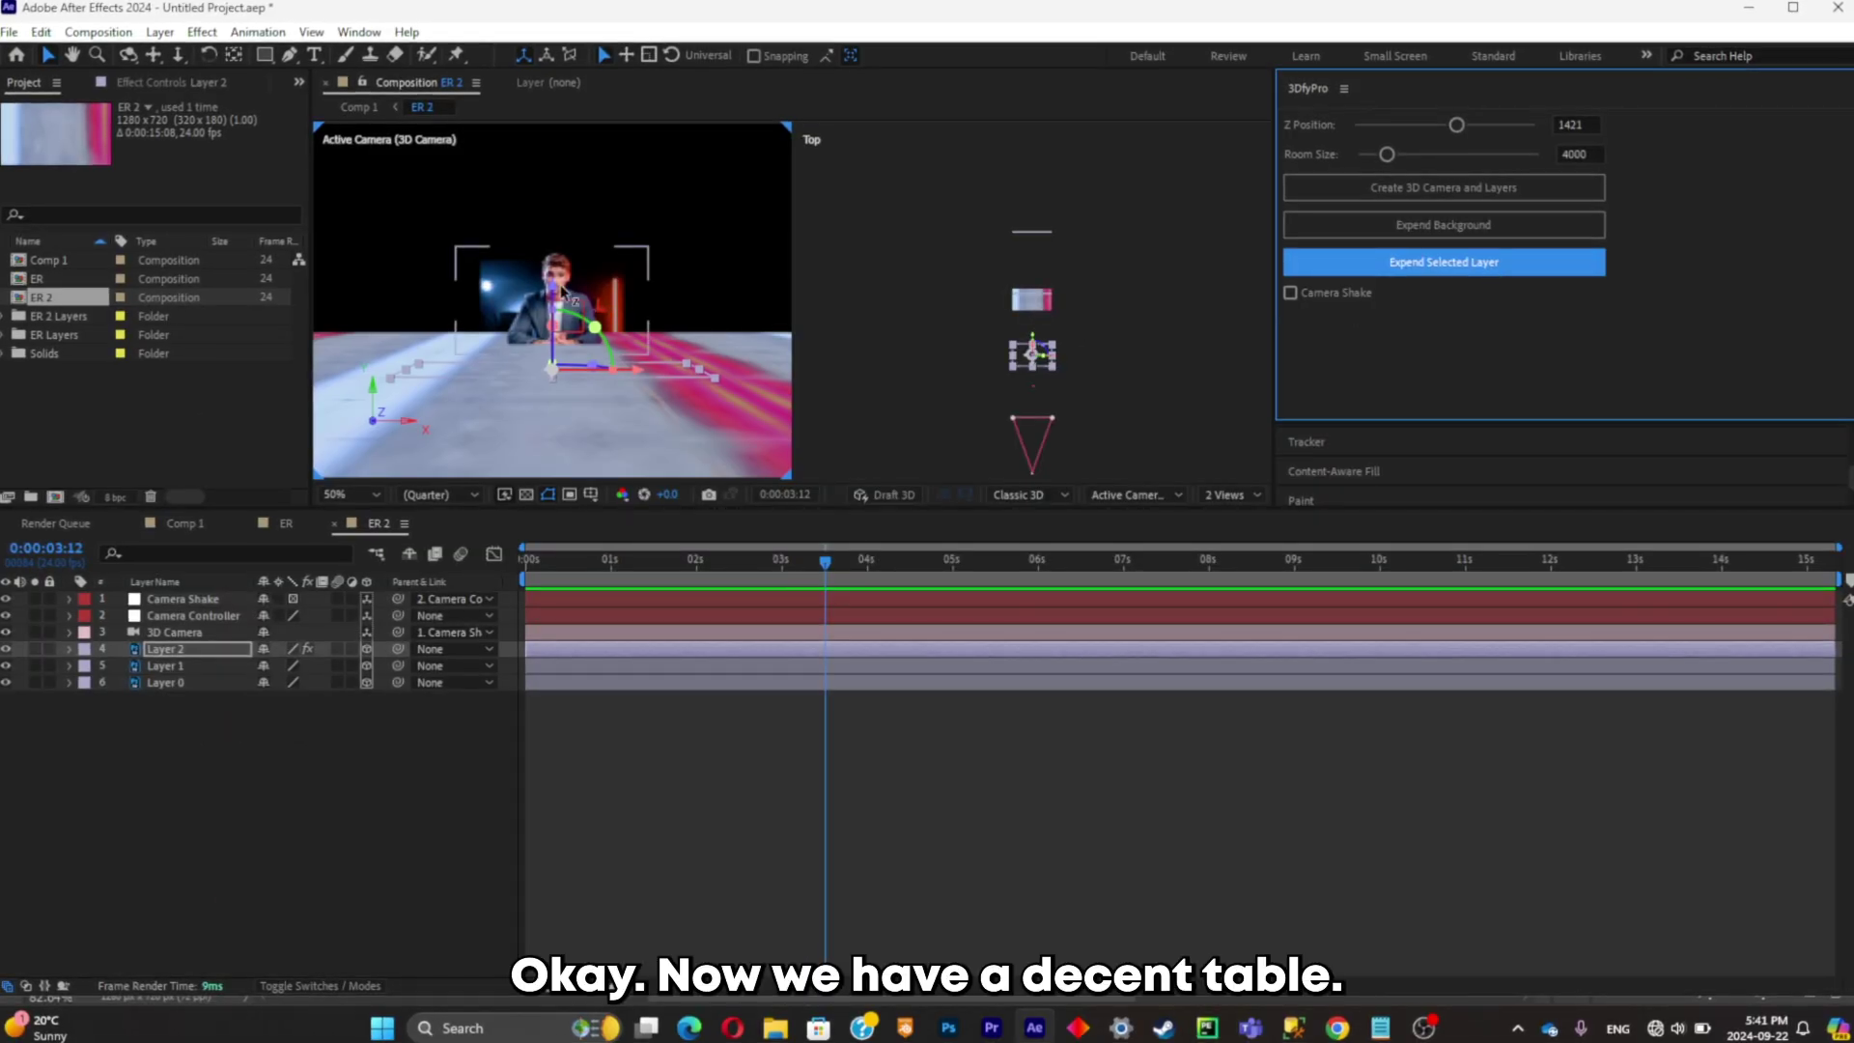
key("comma")
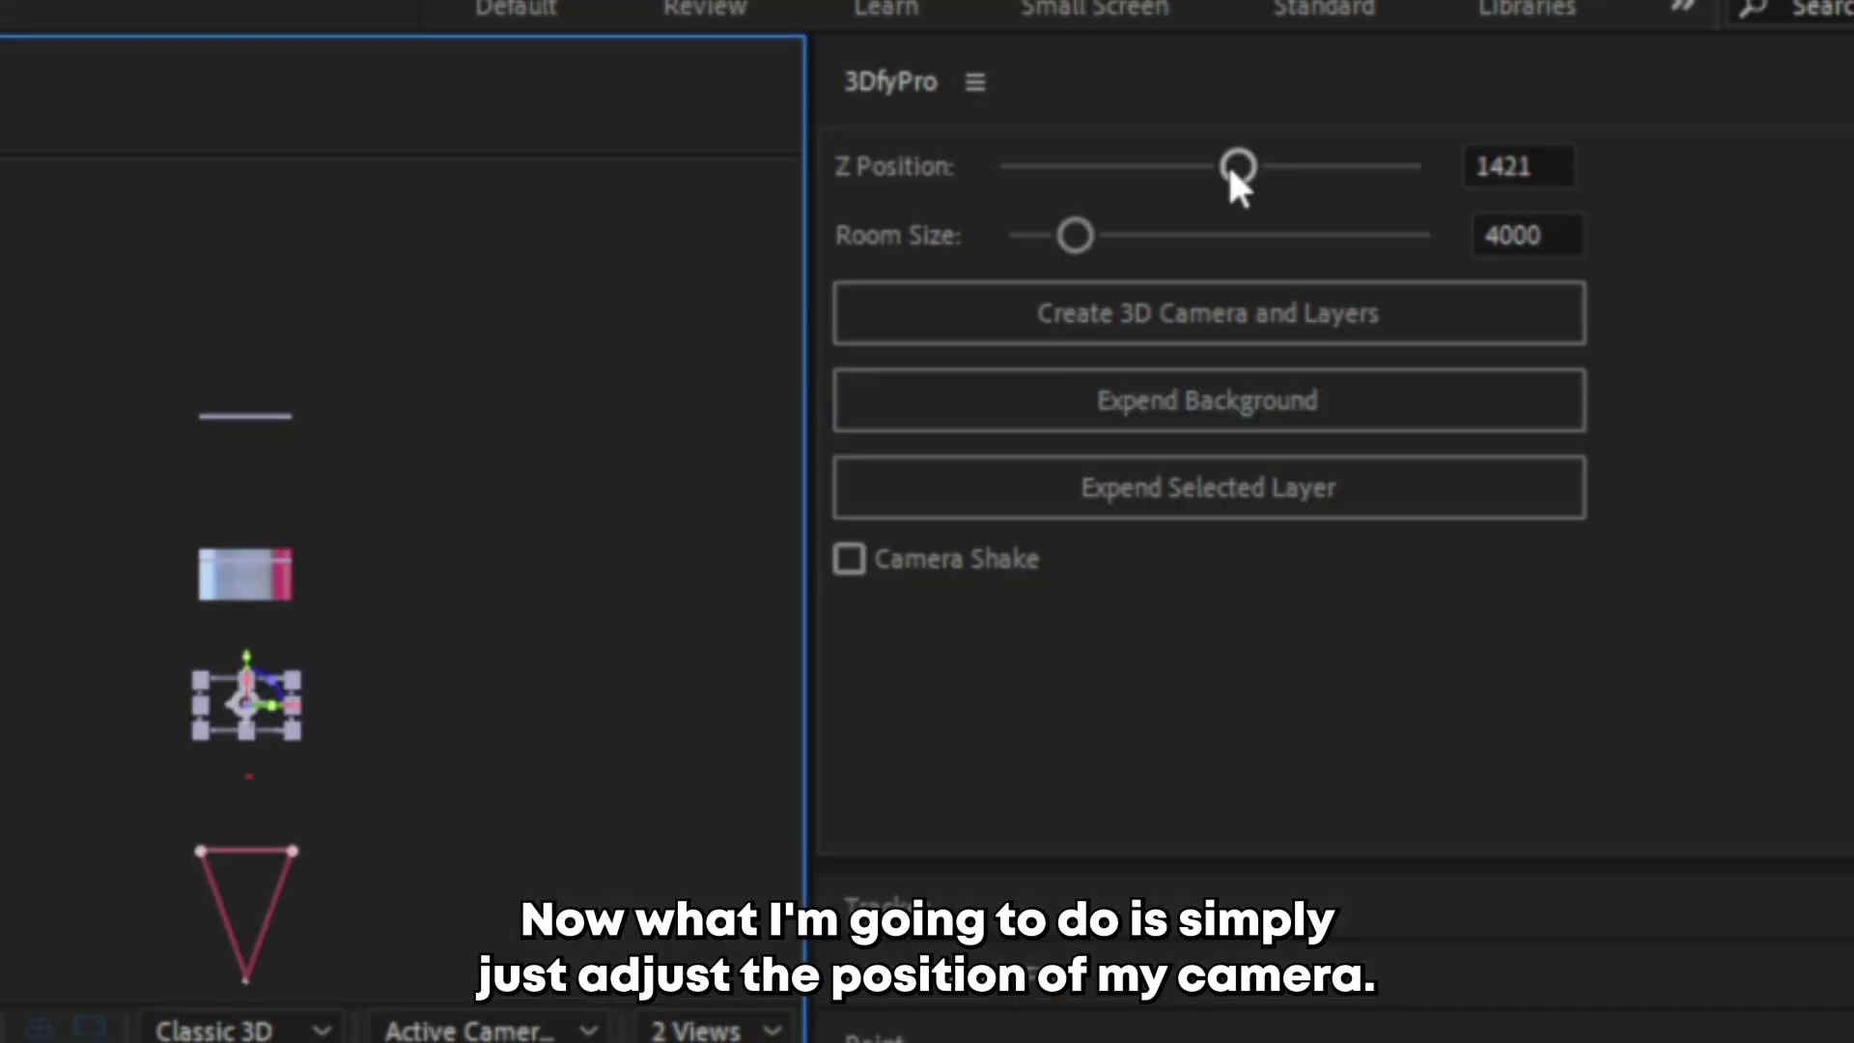
Adjust the 3DfyPro camera's Z Position to 1202 so the man fills the frame
left_click_drag(1456, 125, 1445, 126)
left_click_drag(1207, 172, 1188, 175)
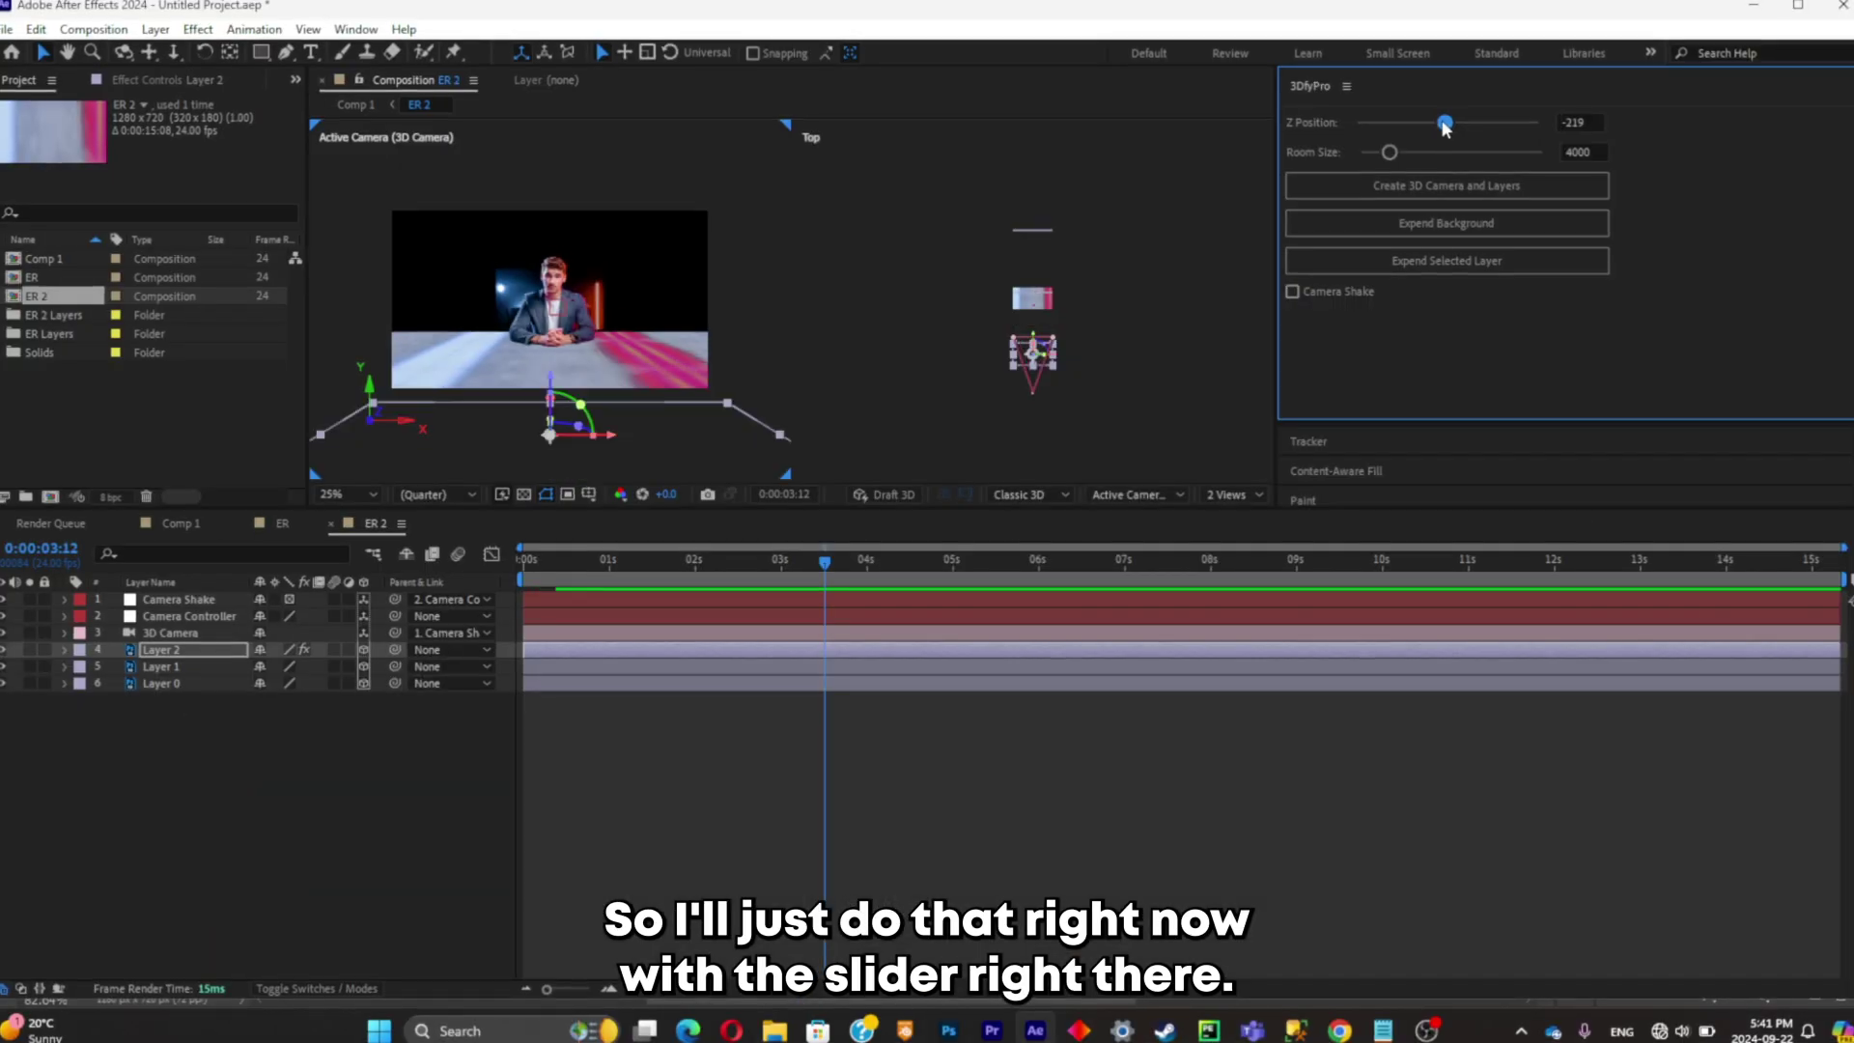
left_click_drag(1439, 124, 1459, 120)
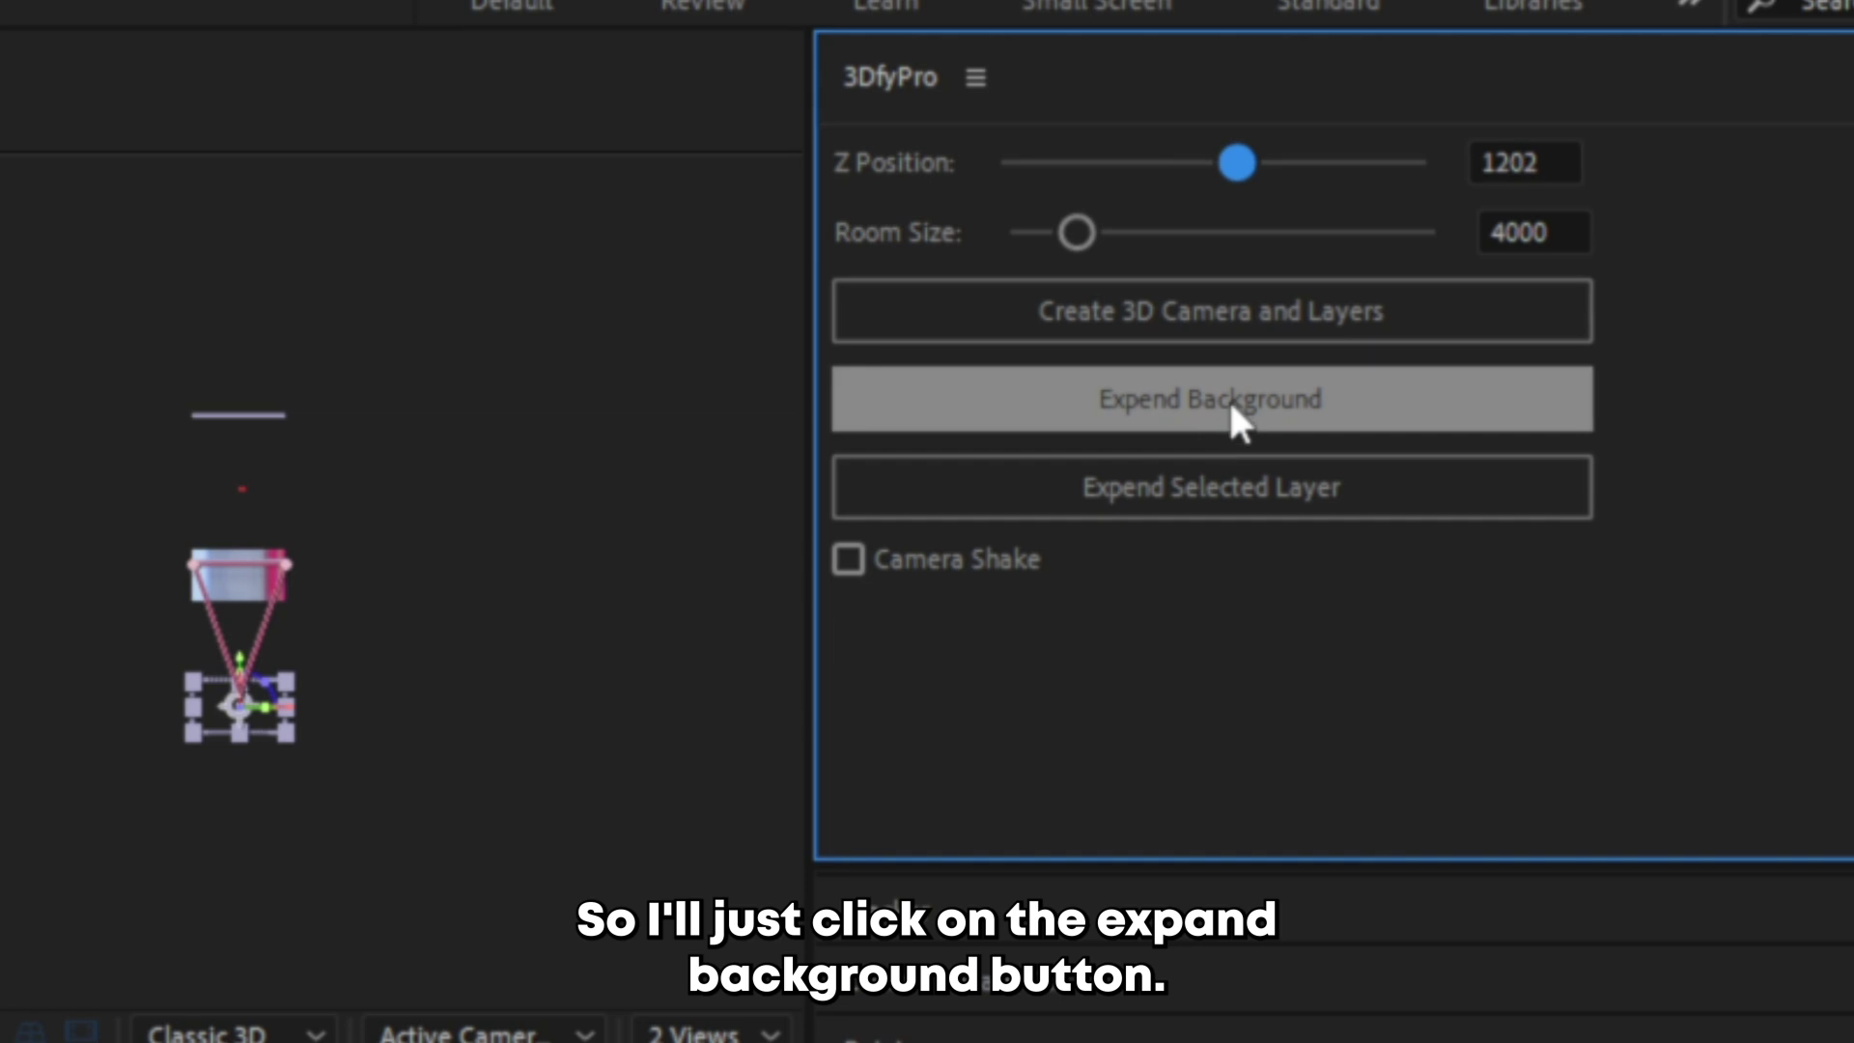
Extend the background with 3DfyPro's Expend Background and scale Layer 0 to 212, 212, 141.3%
left_click(1458, 224)
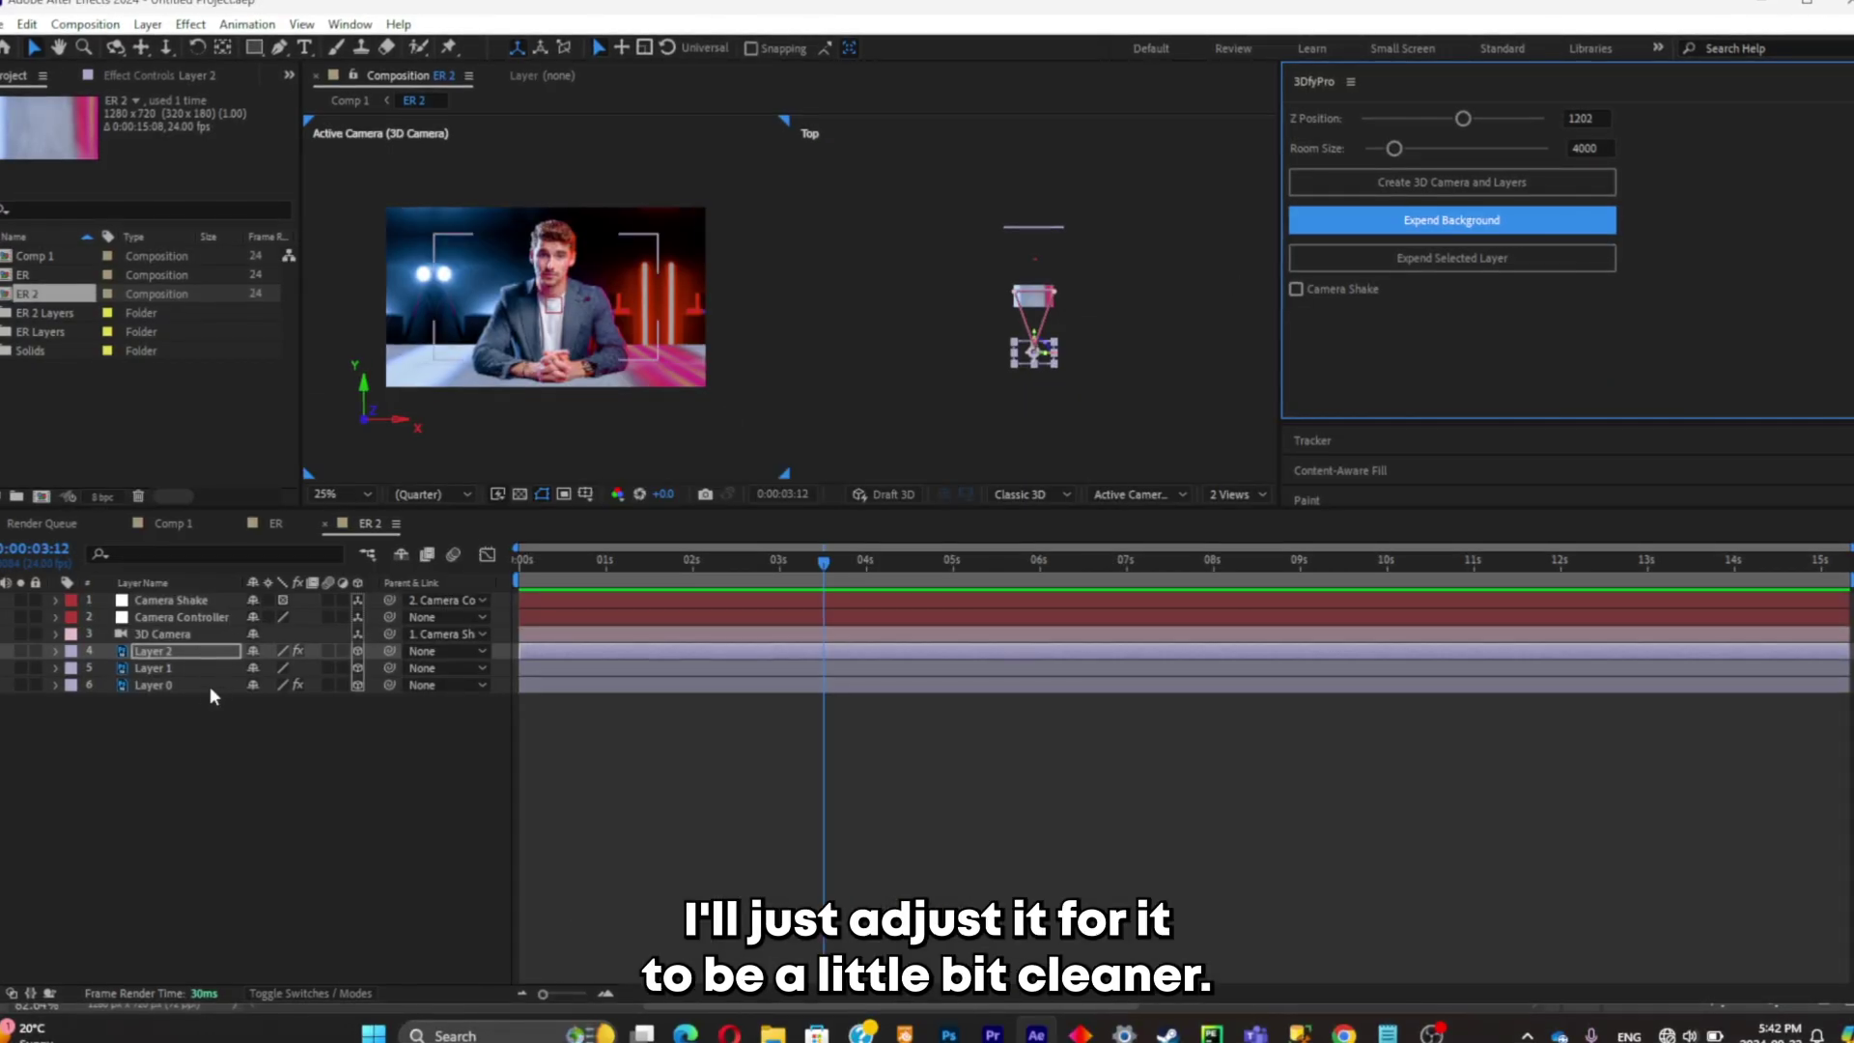
left_click(210, 686)
key("s")
left_click_drag(310, 701, 370, 701)
Move the table layer (Layer 2) farther from the man along its depth axis in the Top view
left_click(183, 651)
scroll(1043, 343, "up", 3)
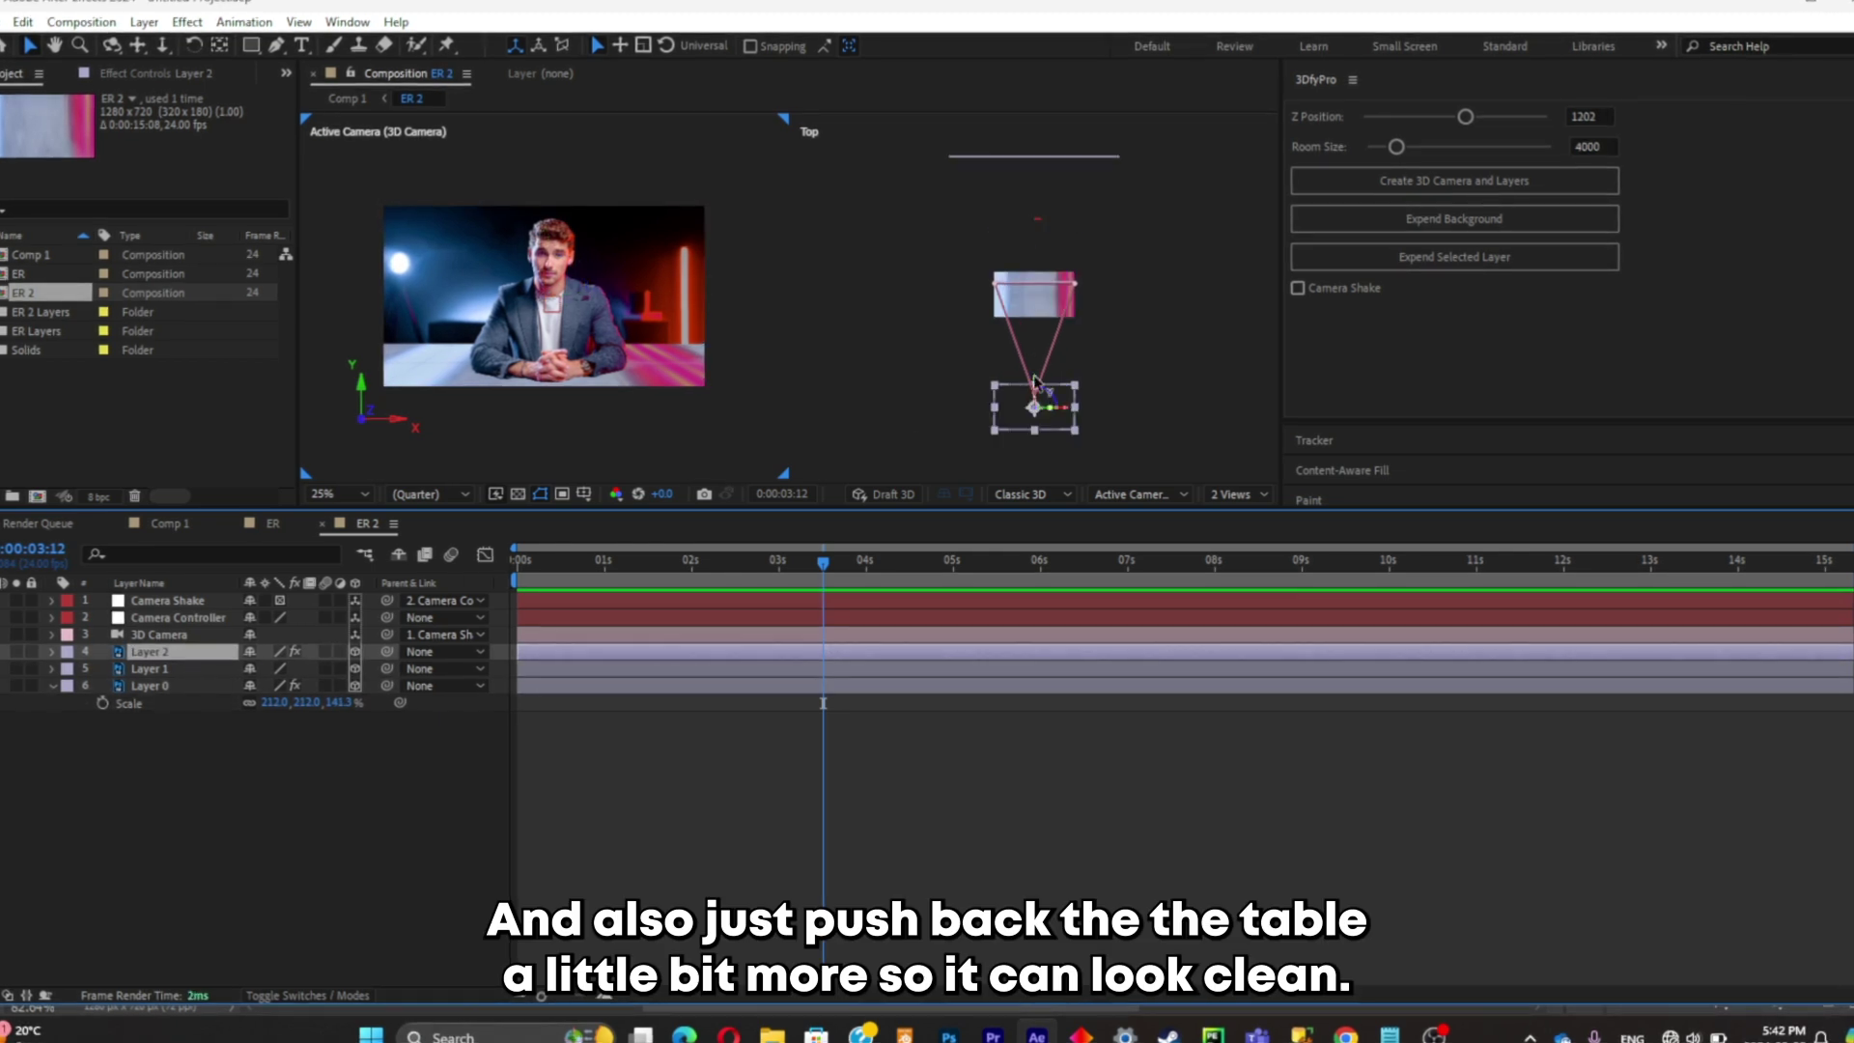
left_click_drag(1035, 383, 1041, 422)
key("space")
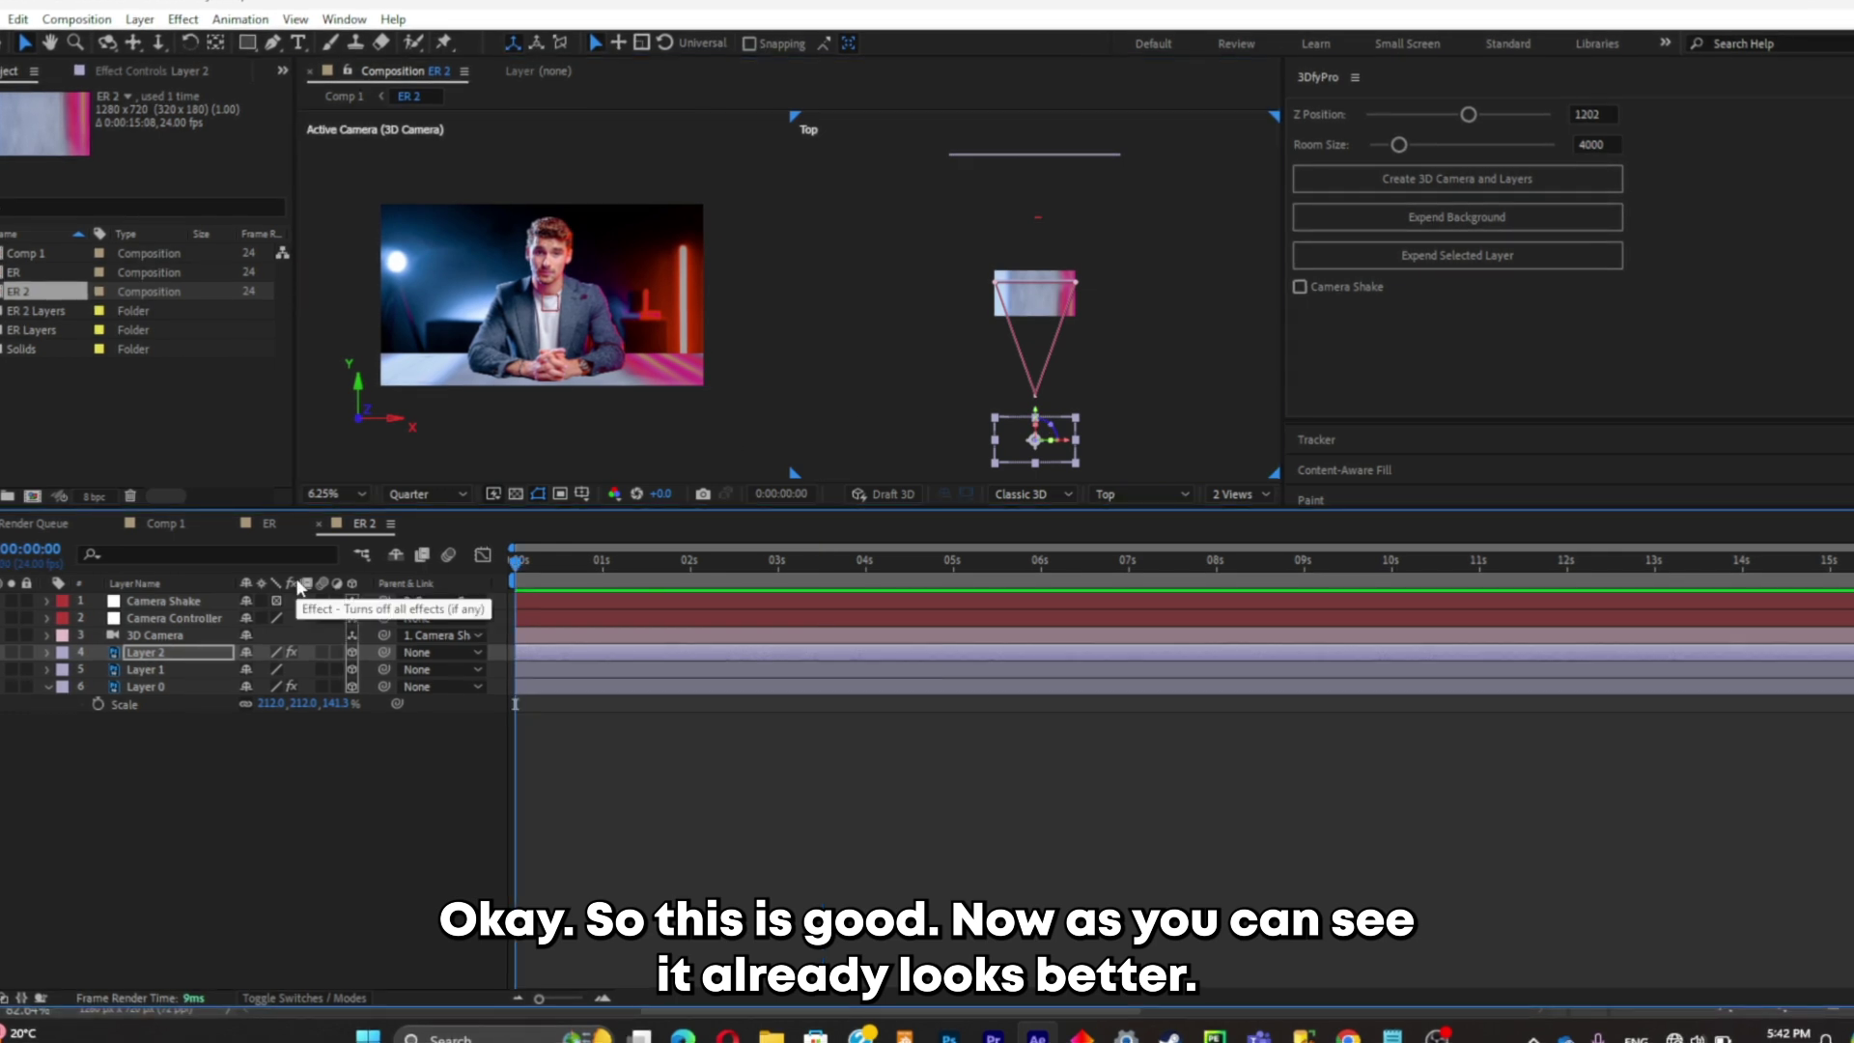
Add Position keyframes to the Camera Controller layer at 0:00:00:00 and 0:00:04:06 in ER 2
left_click(199, 620)
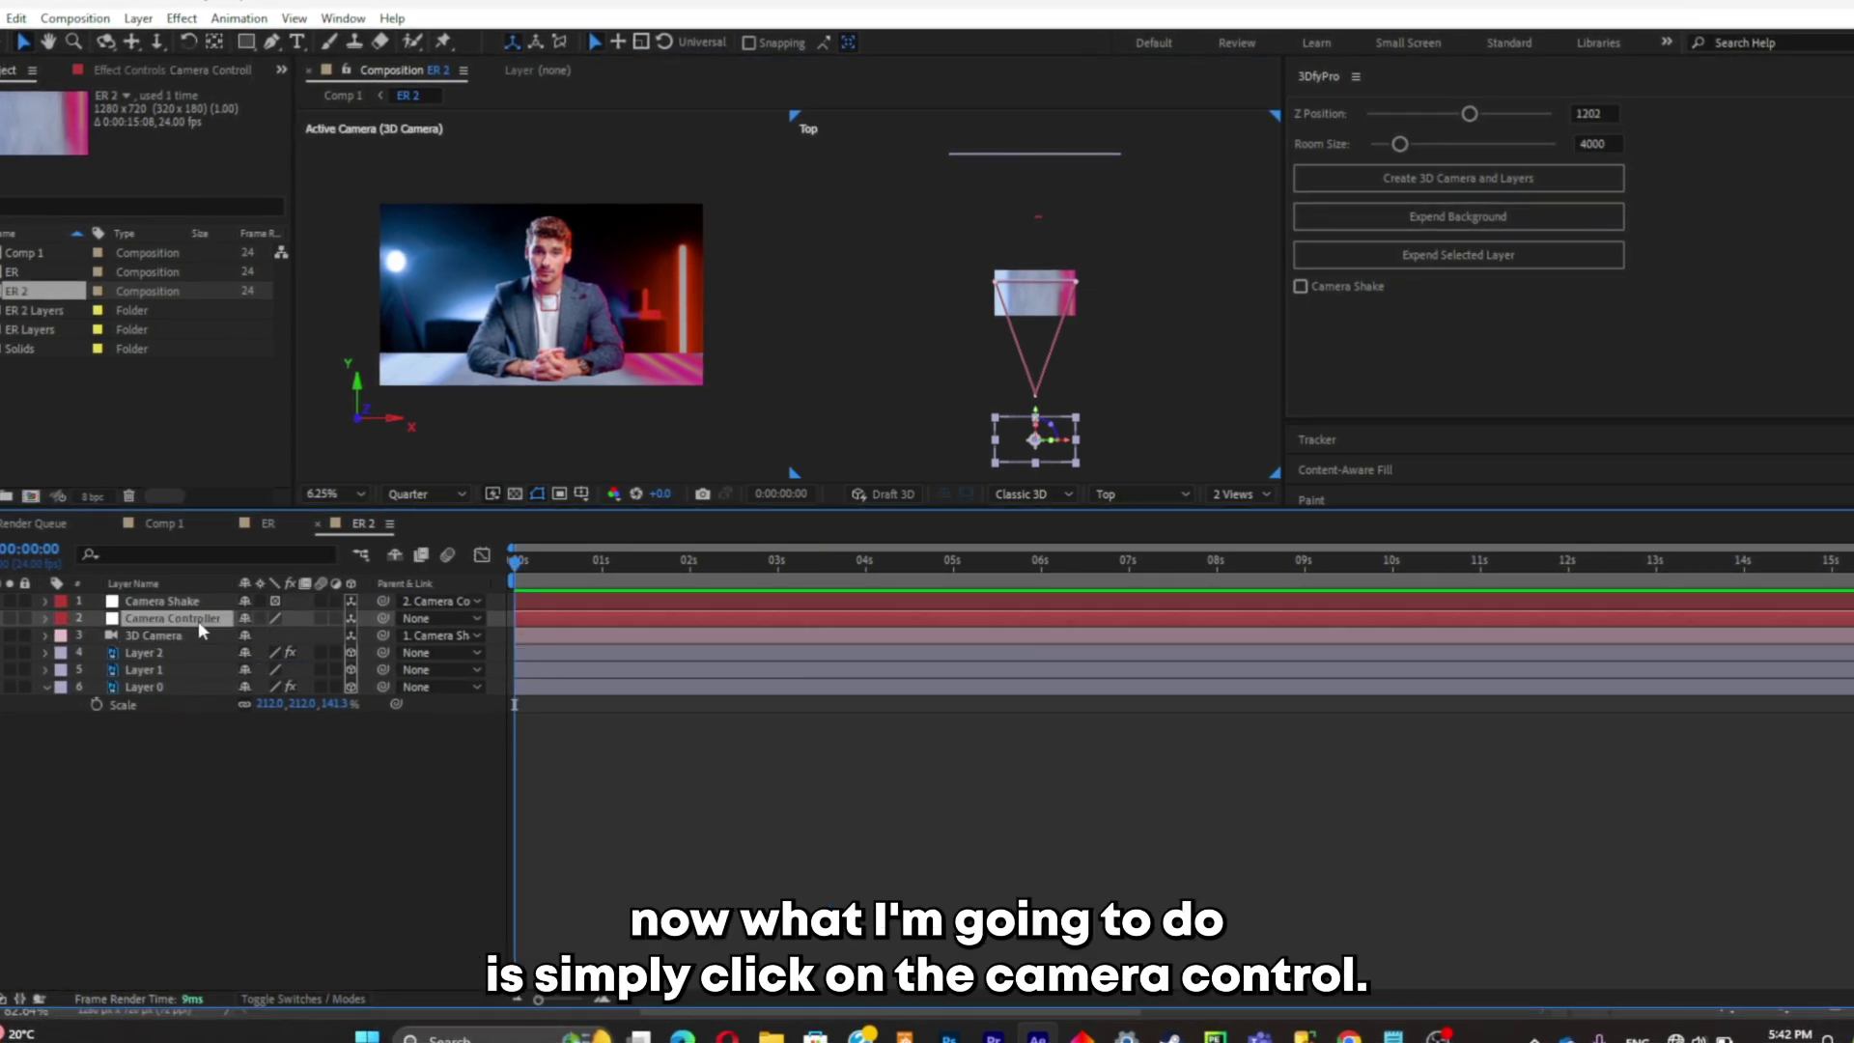
key("p")
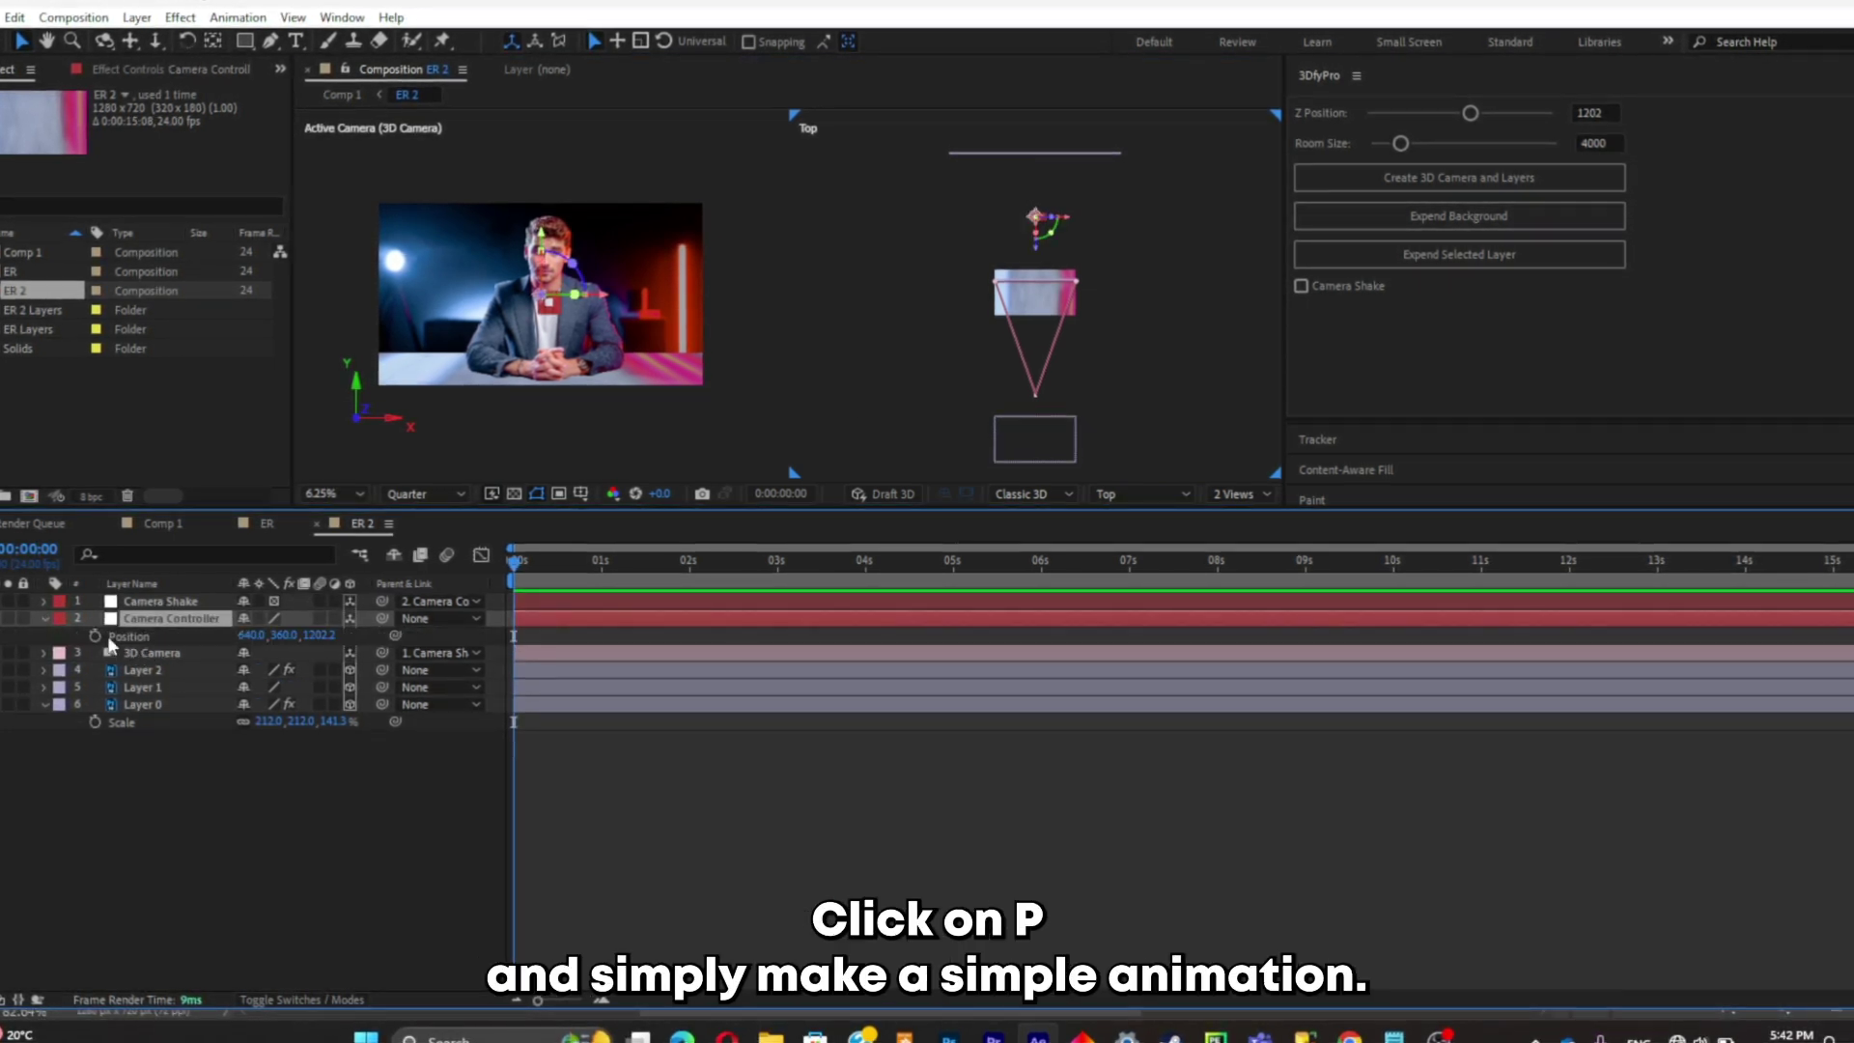
left_click(93, 636)
left_click_drag(513, 560, 888, 560)
left_click(2, 636)
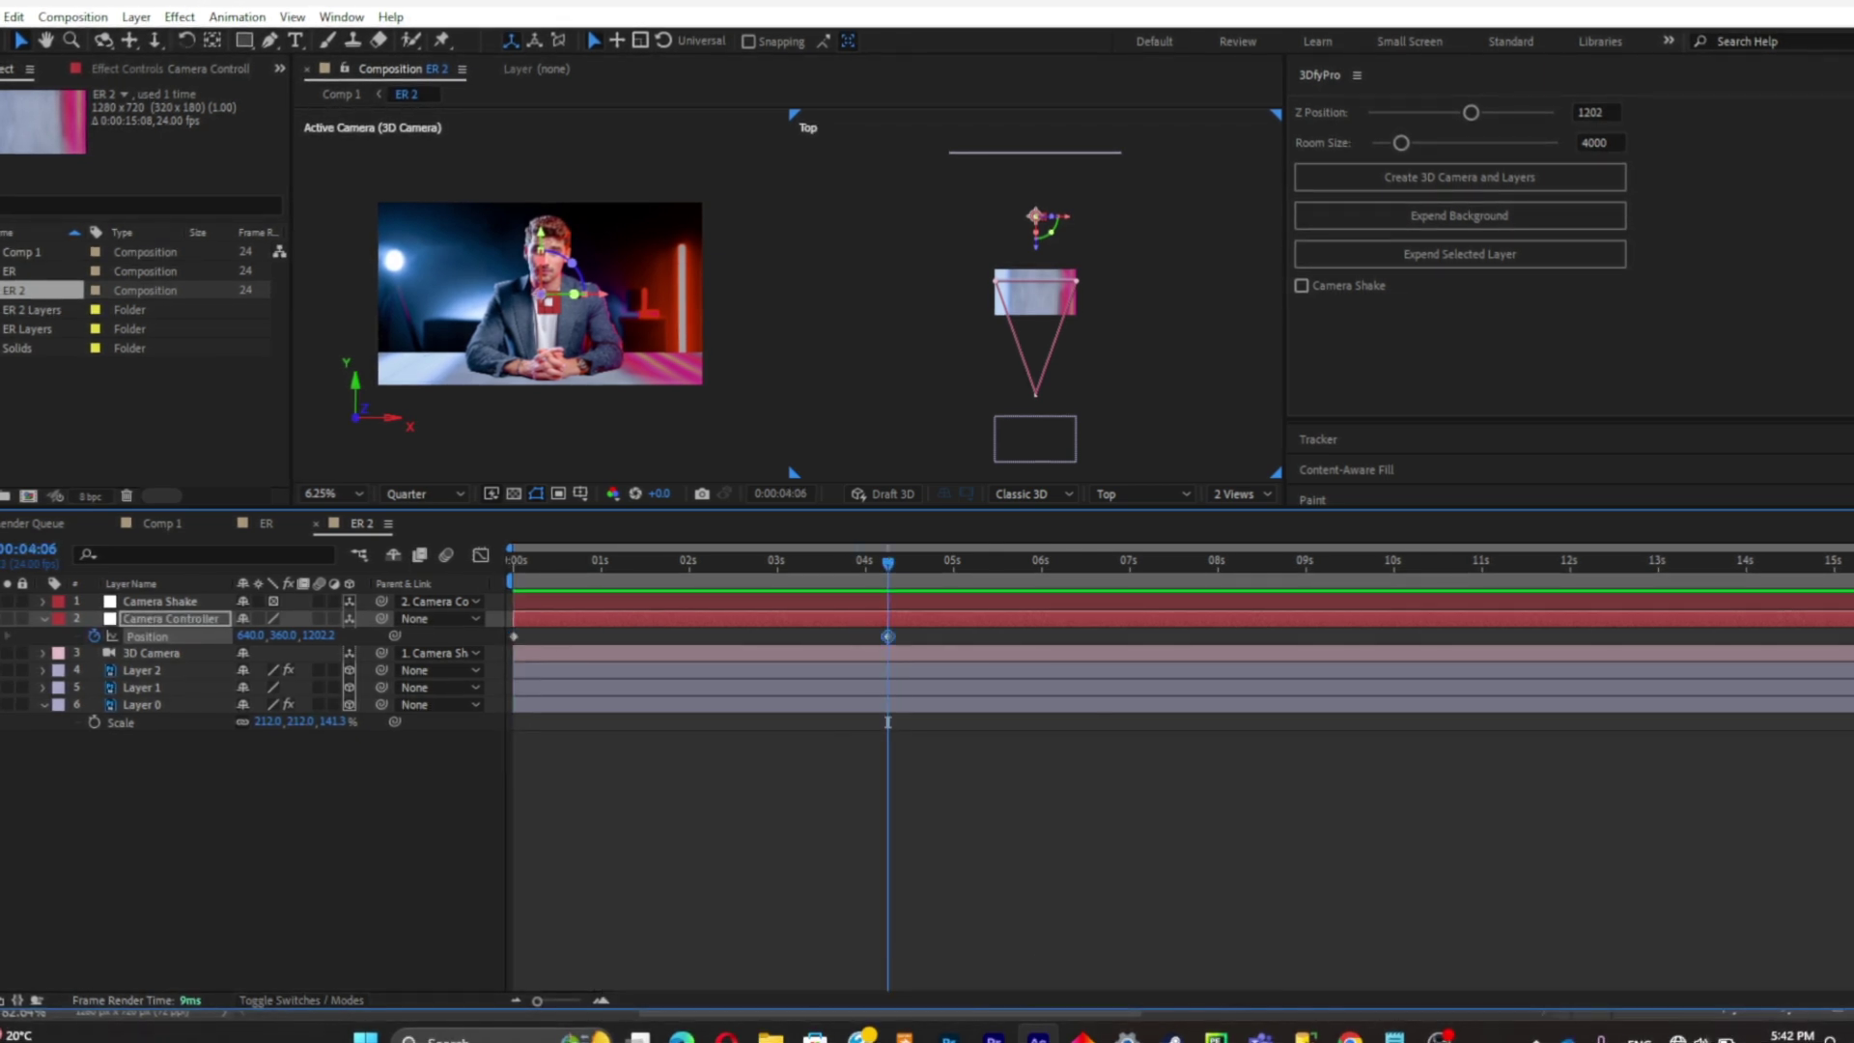
Set the Camera Controller's first Position keyframe to Z 1982.2 and apply Easy Ease to both Position keyframes
key("F2")
key("j")
left_click_drag(319, 636, 390, 626)
left_click_drag(939, 641, 379, 613)
key("F9")
left_click(481, 554)
left_click(662, 636)
left_click_drag(583, 929, 526, 925)
key("ctrl+z")
left_click(484, 554)
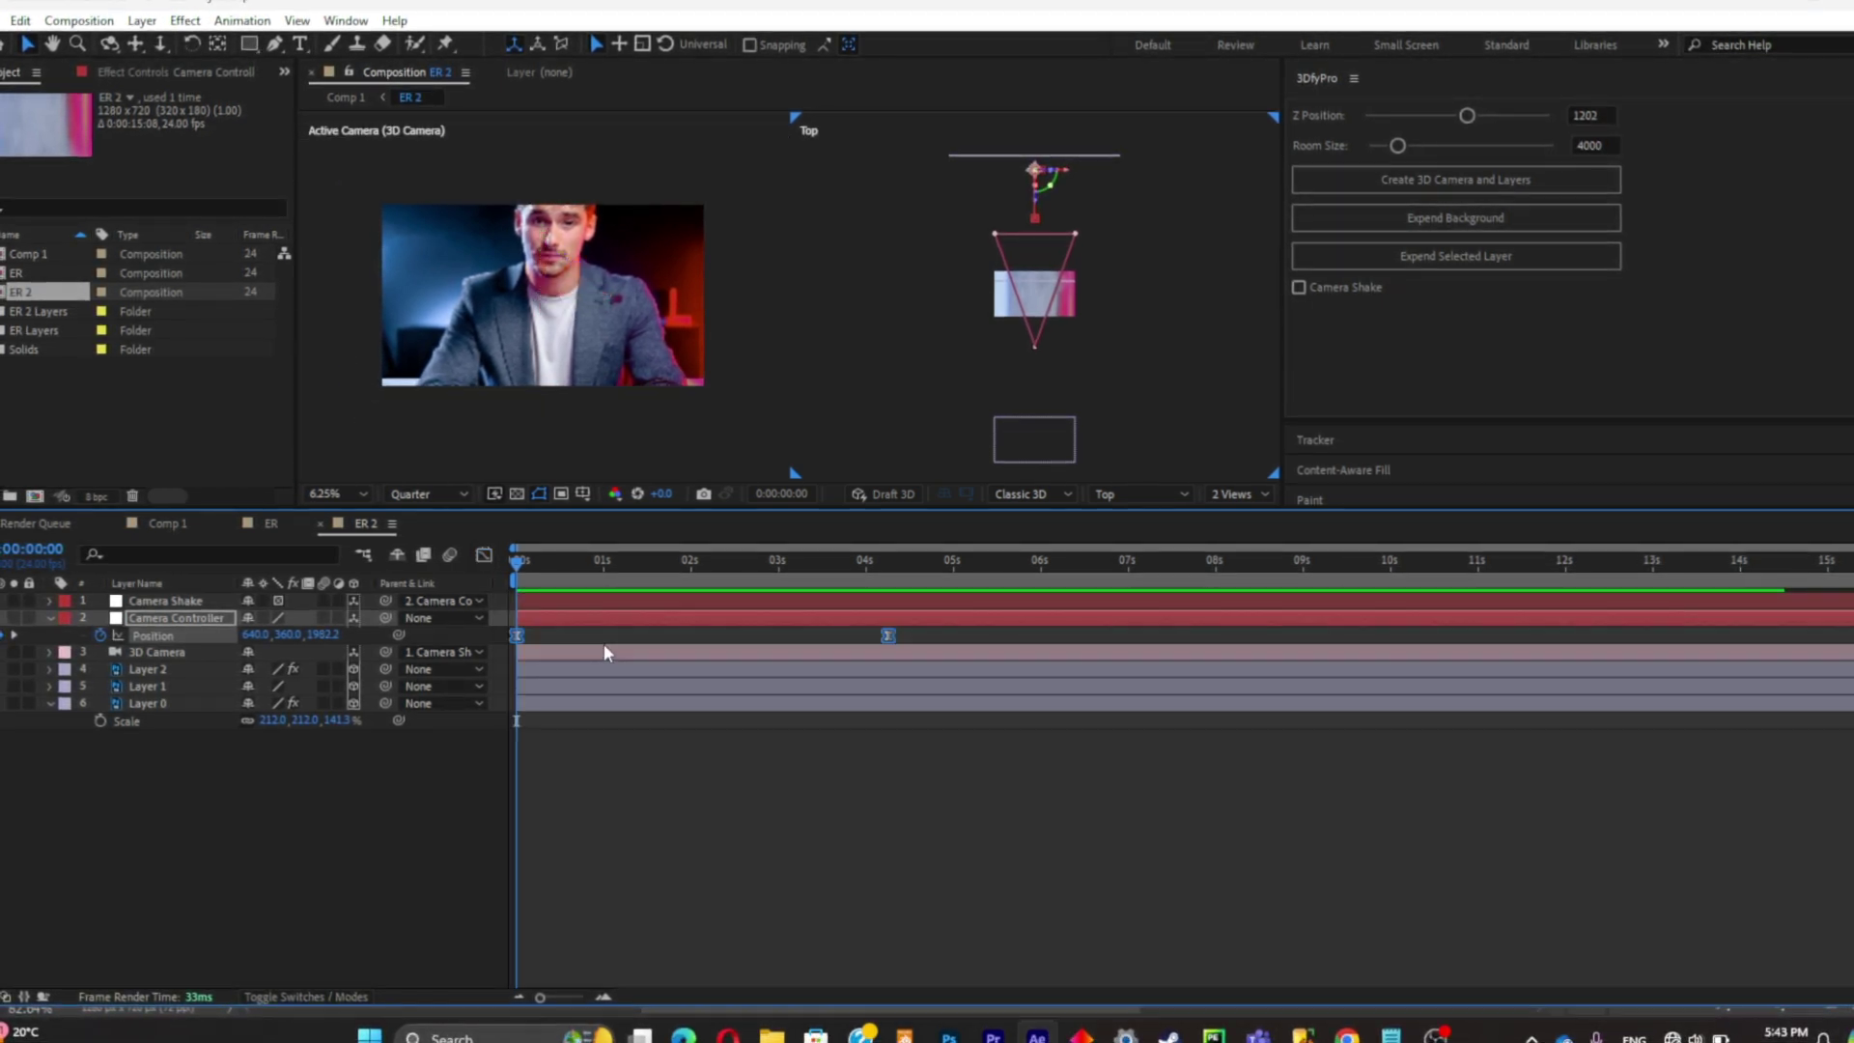
Preview the eased camera animation and enable 3DfyPro's Camera Shake
left_click(461, 883)
key("space")
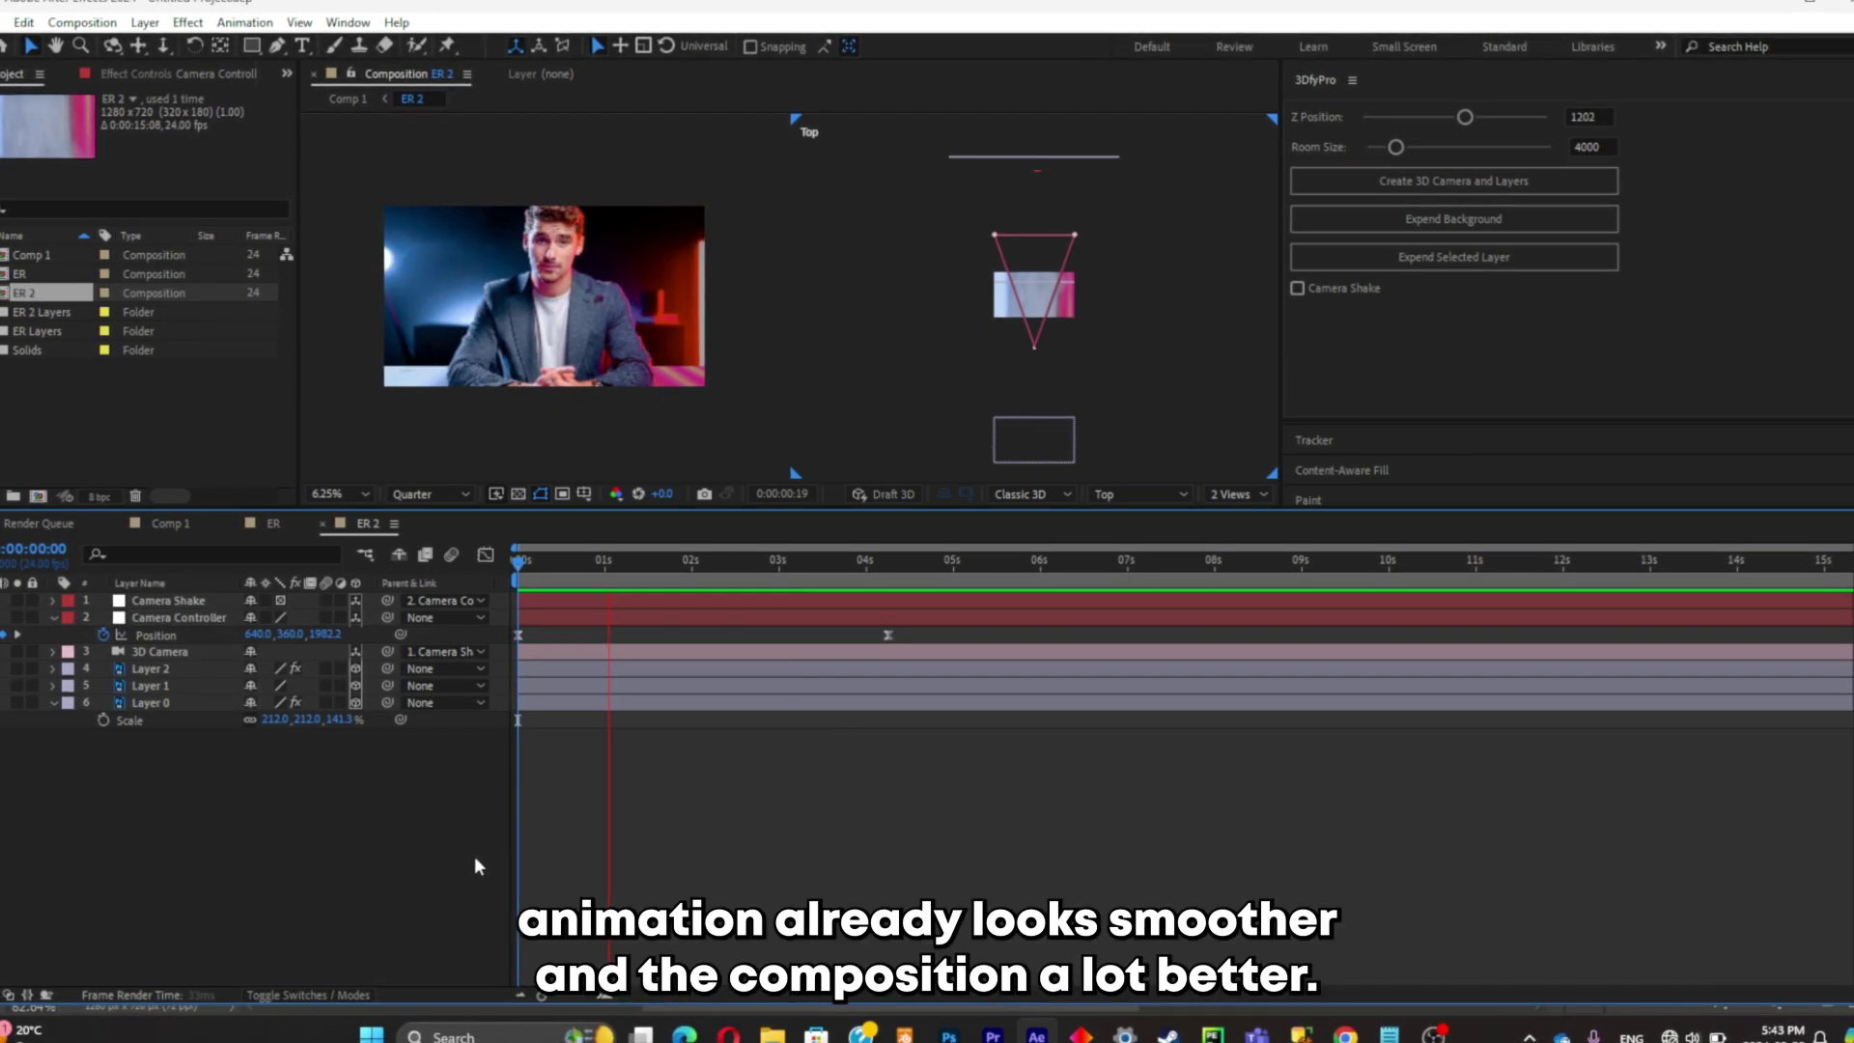
key("space")
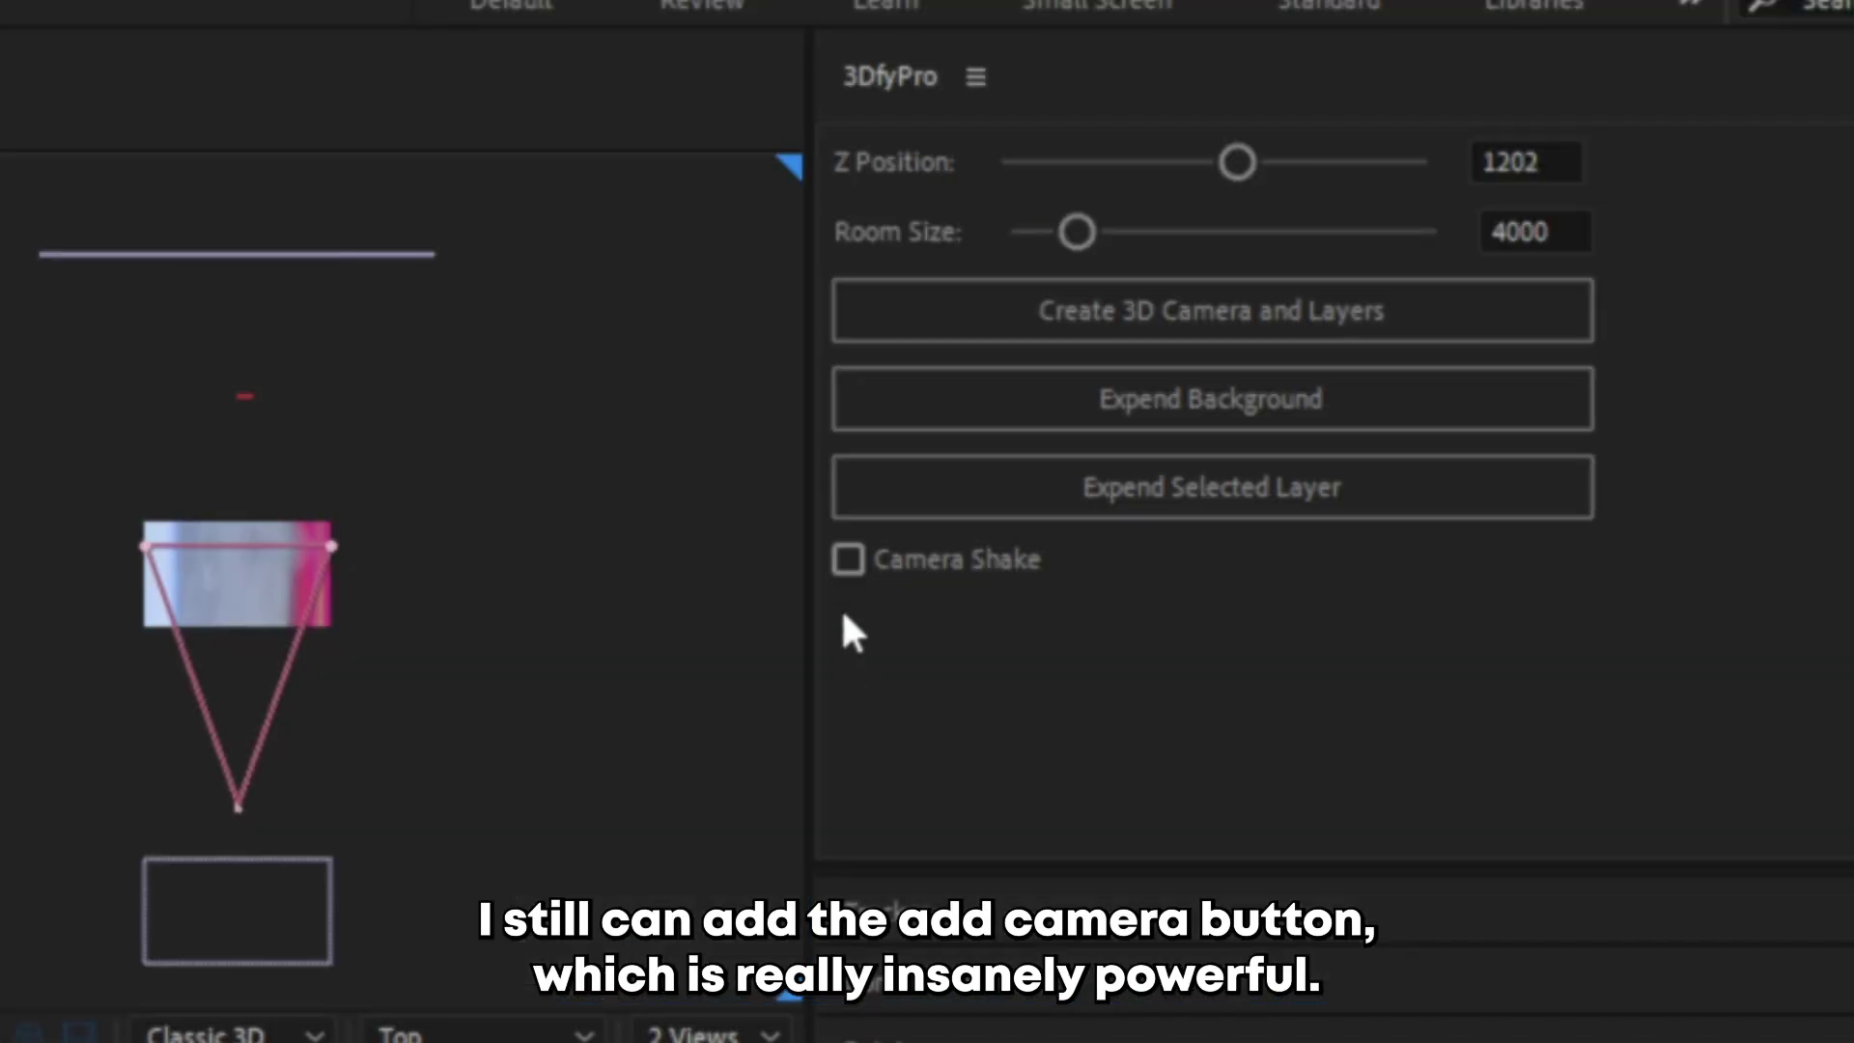
left_click(1295, 289)
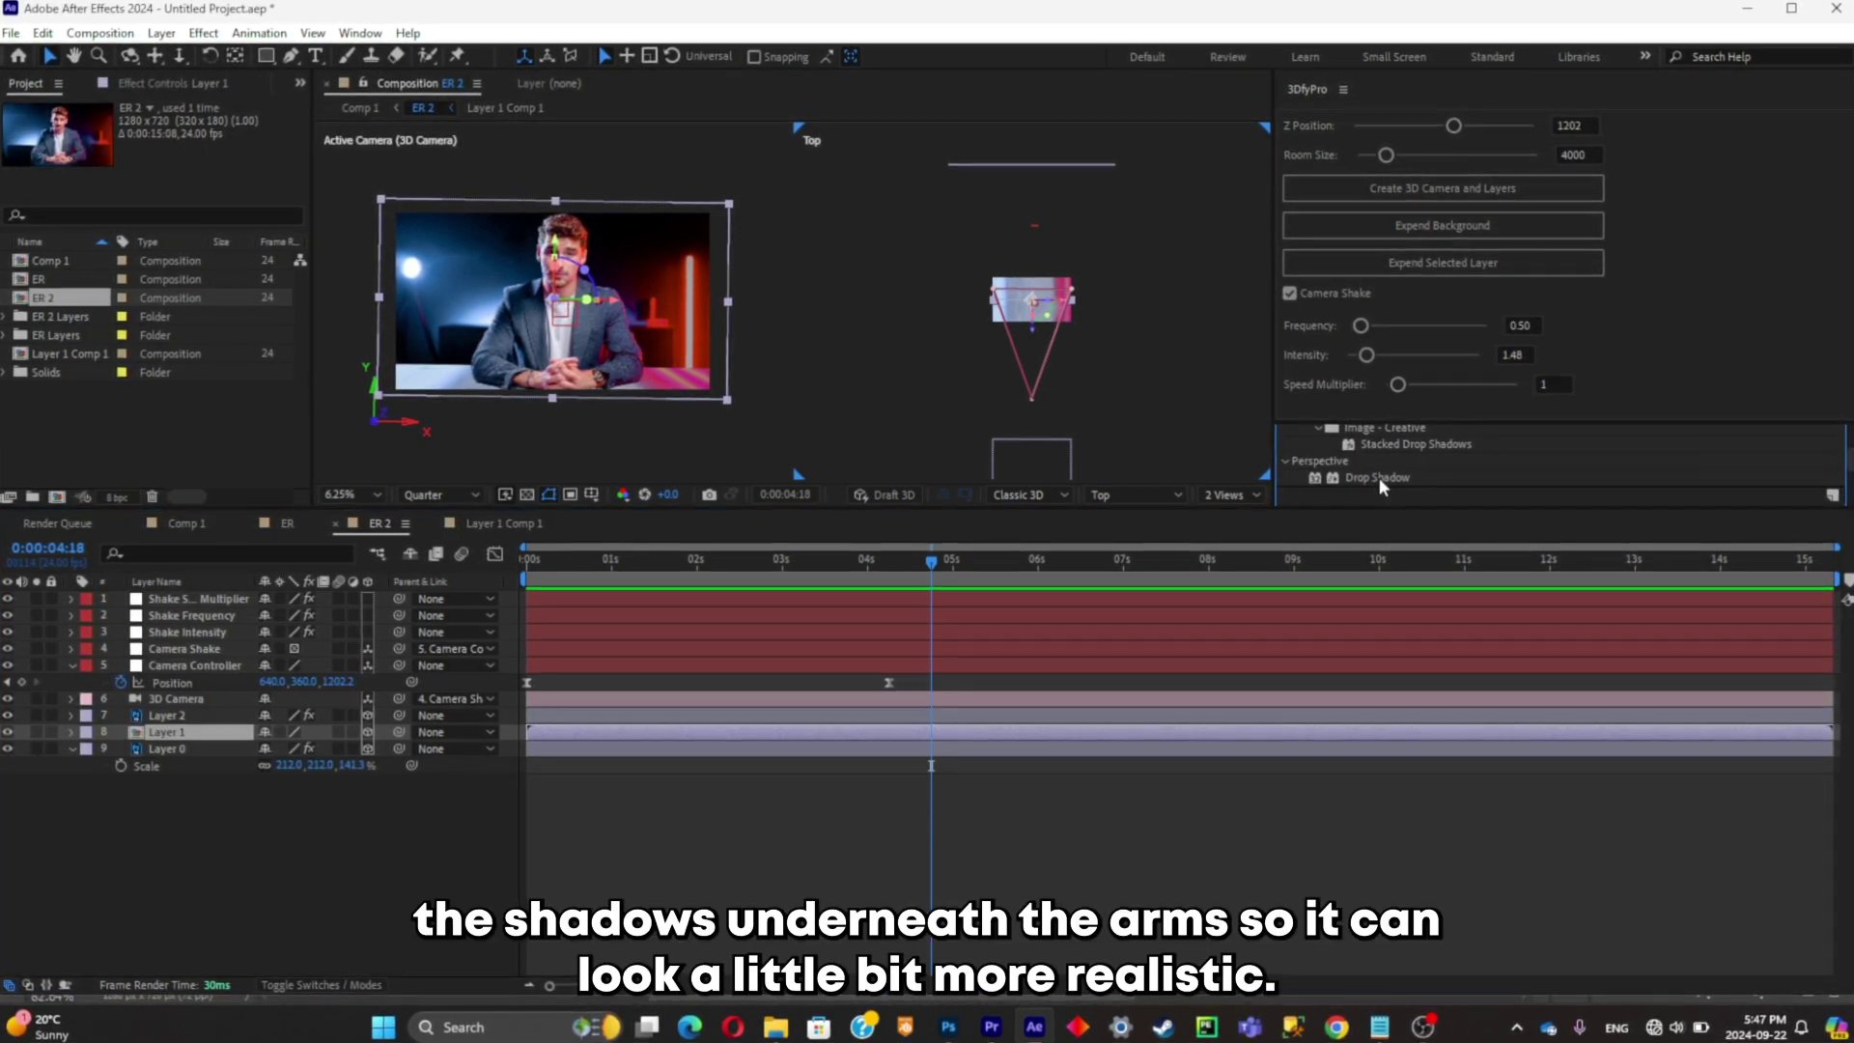
Apply the Drop Shadow effect to the man layer (Layer 1) and start saving the project under a file name
double_click(1377, 477)
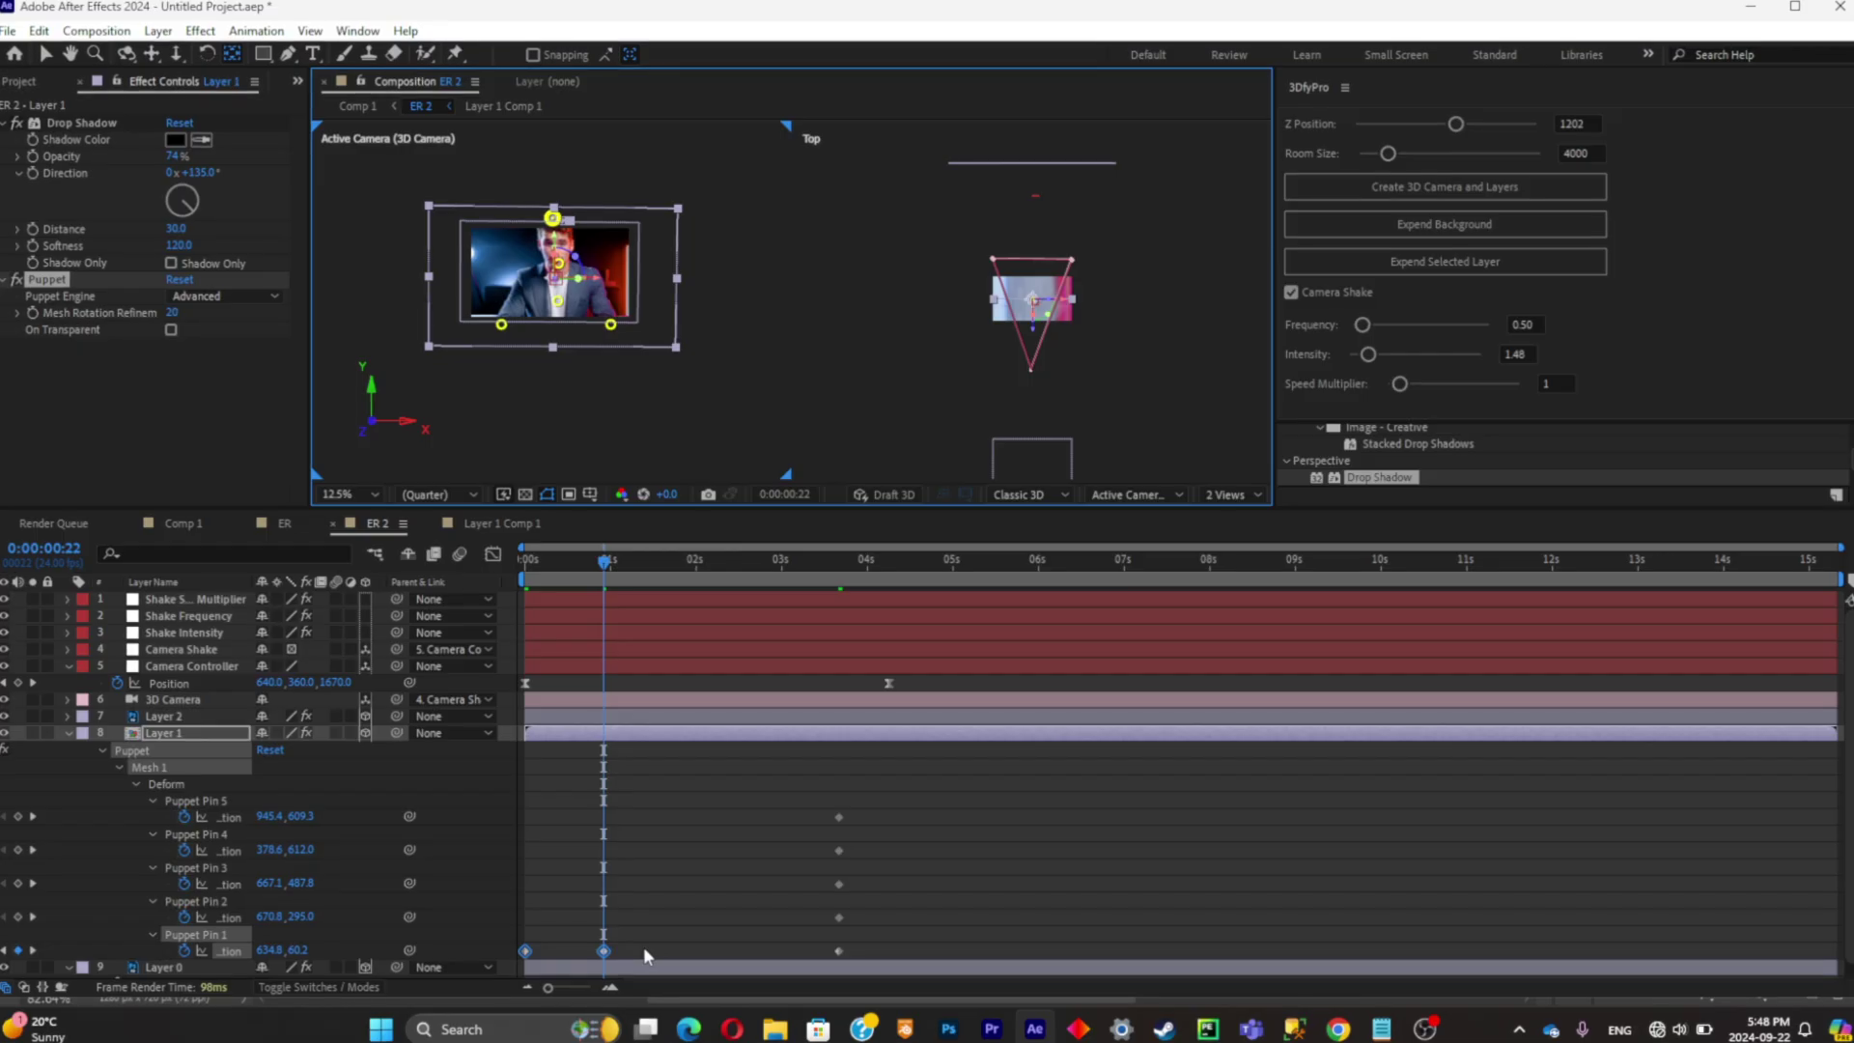
key("ctrl+s")
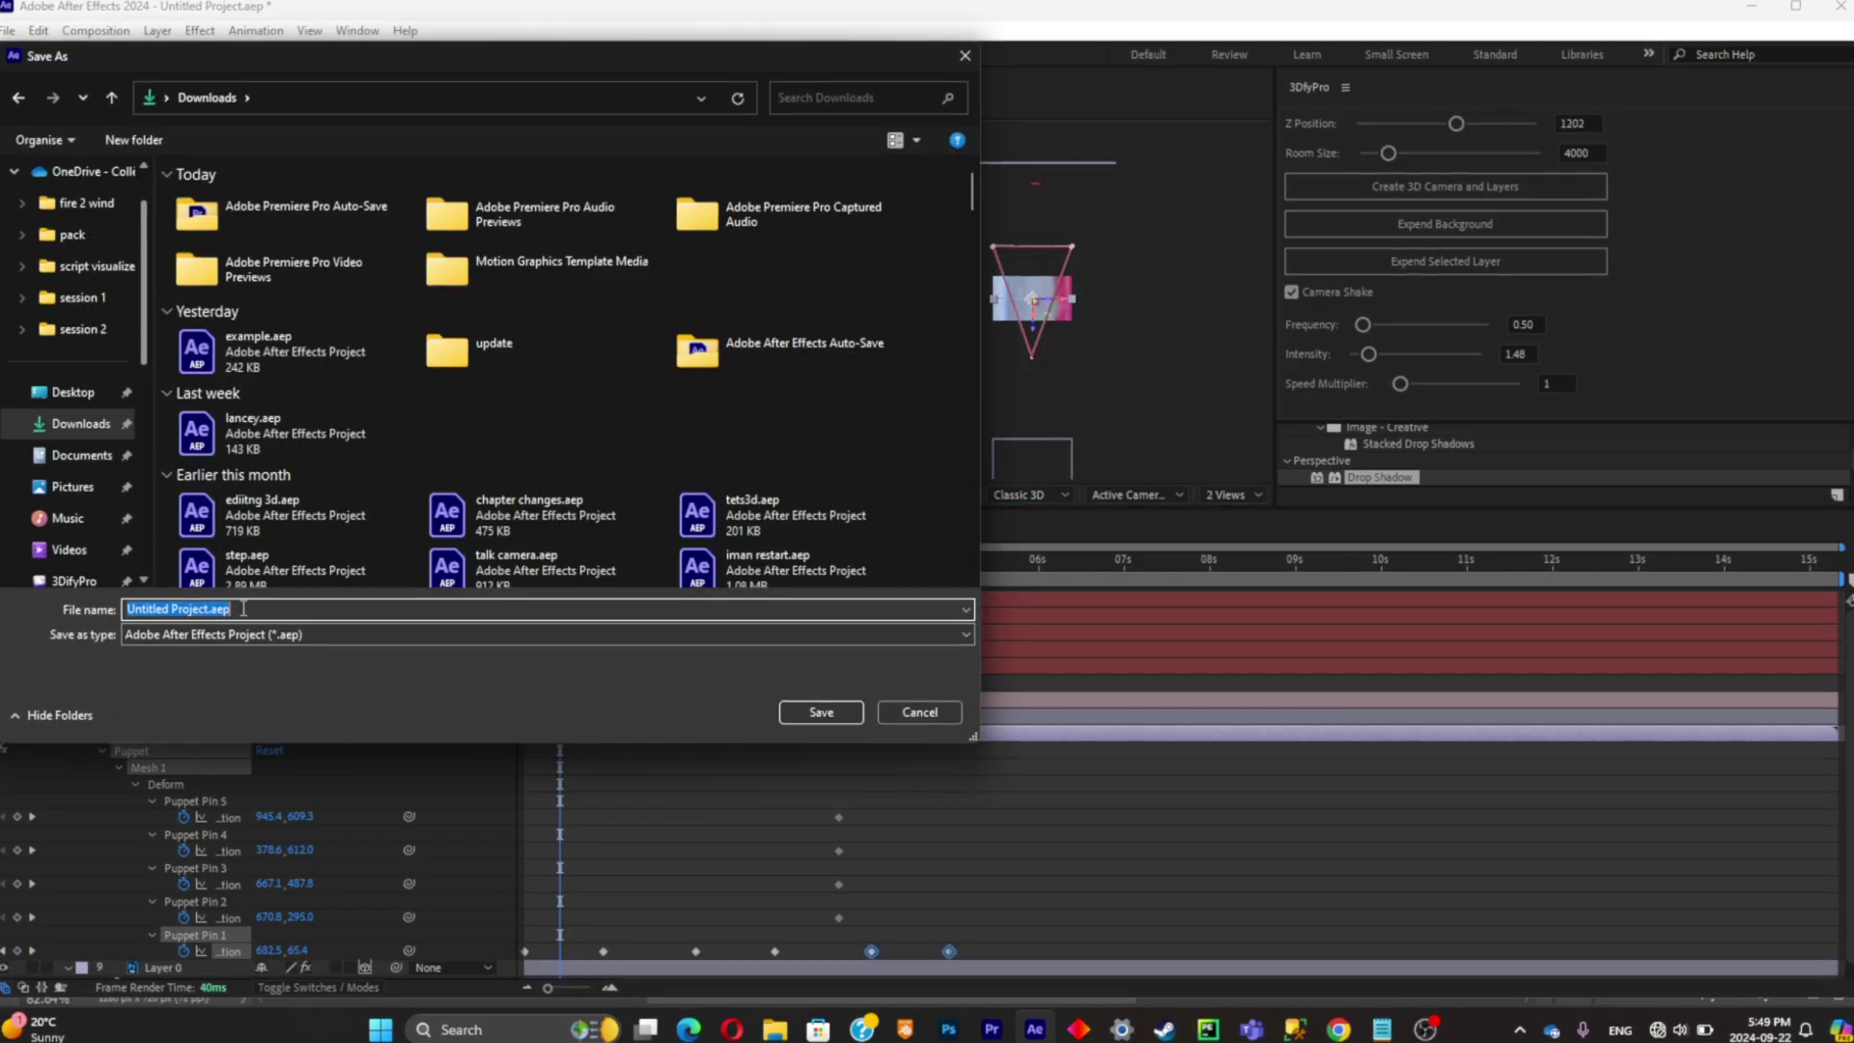